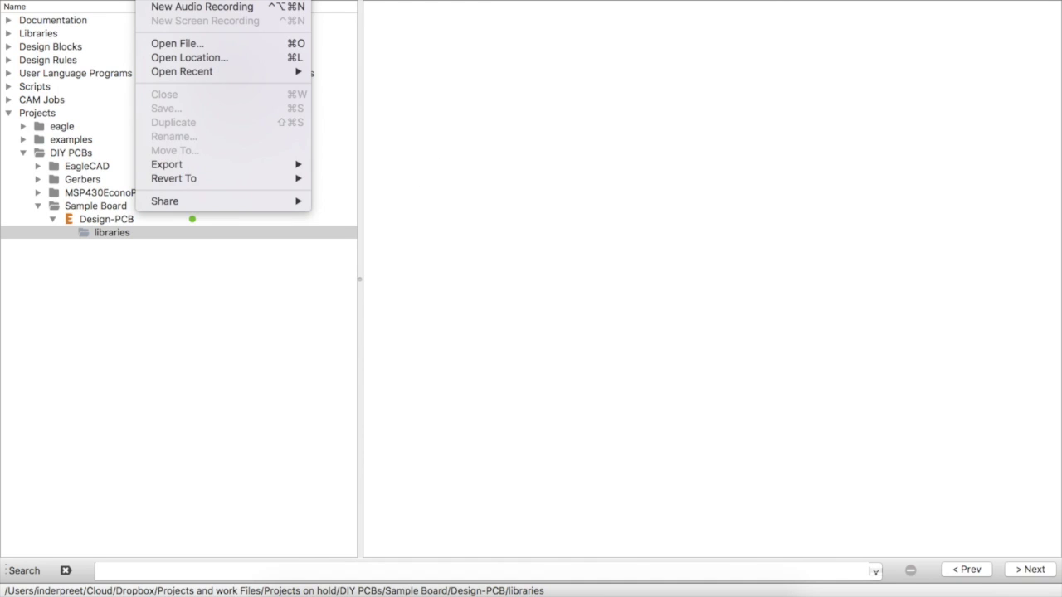
Step: Examine the land pattern drawing for the 38-pin DA package in the msp430f2274.pdf datasheet, and return to EAGLE
click(490, 51)
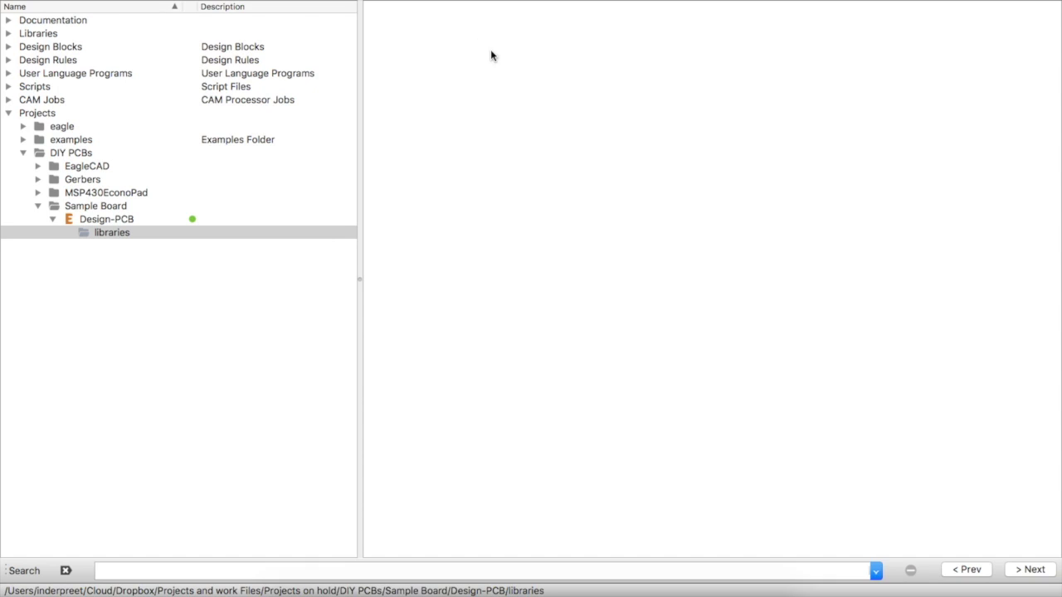
mouse_move(230, 10)
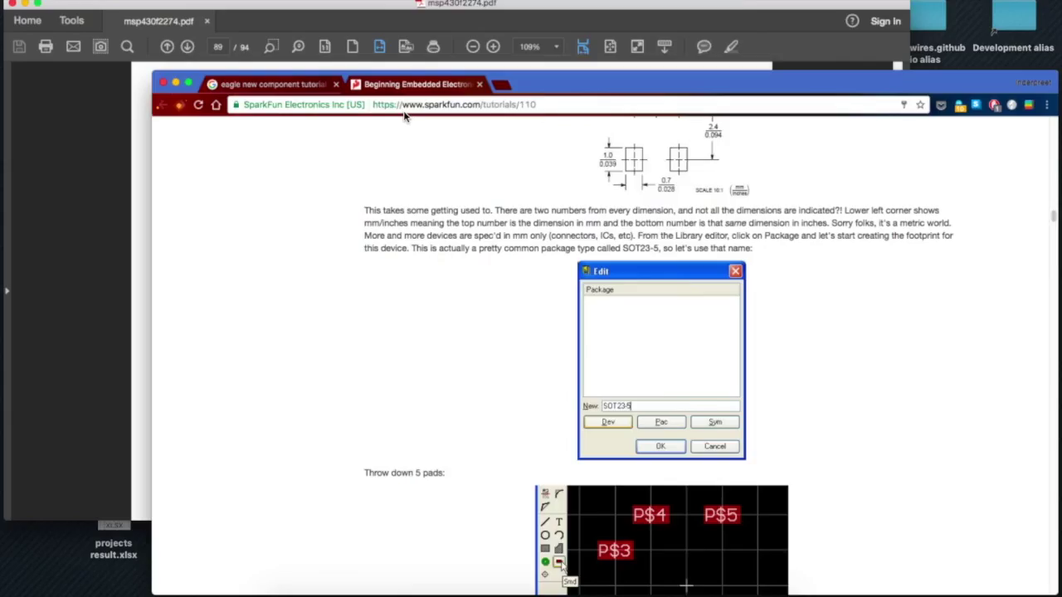
key(ctrl+Up)
click(290, 197)
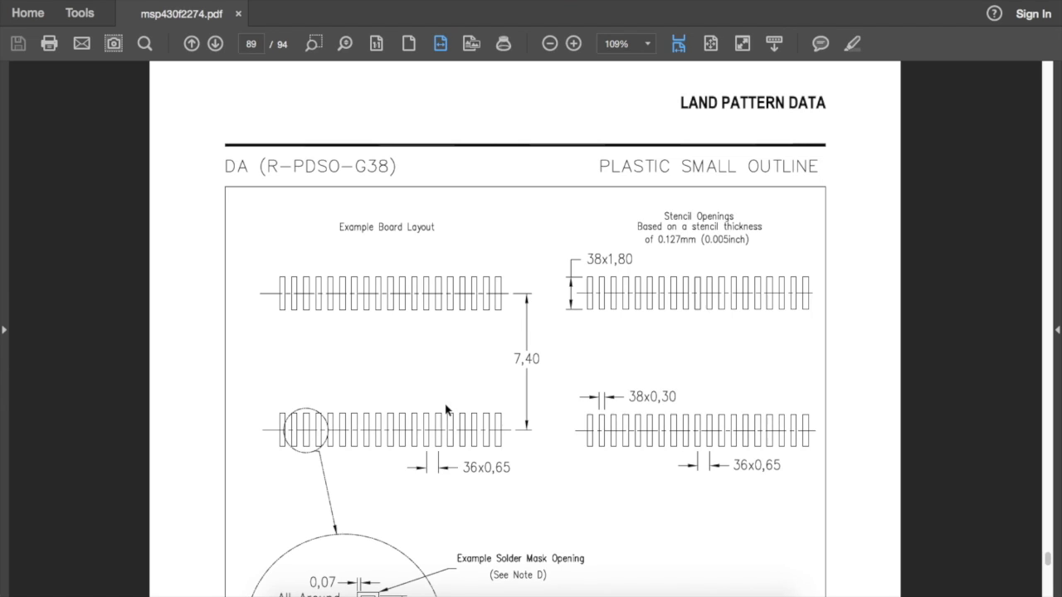
key(ctrl+Left)
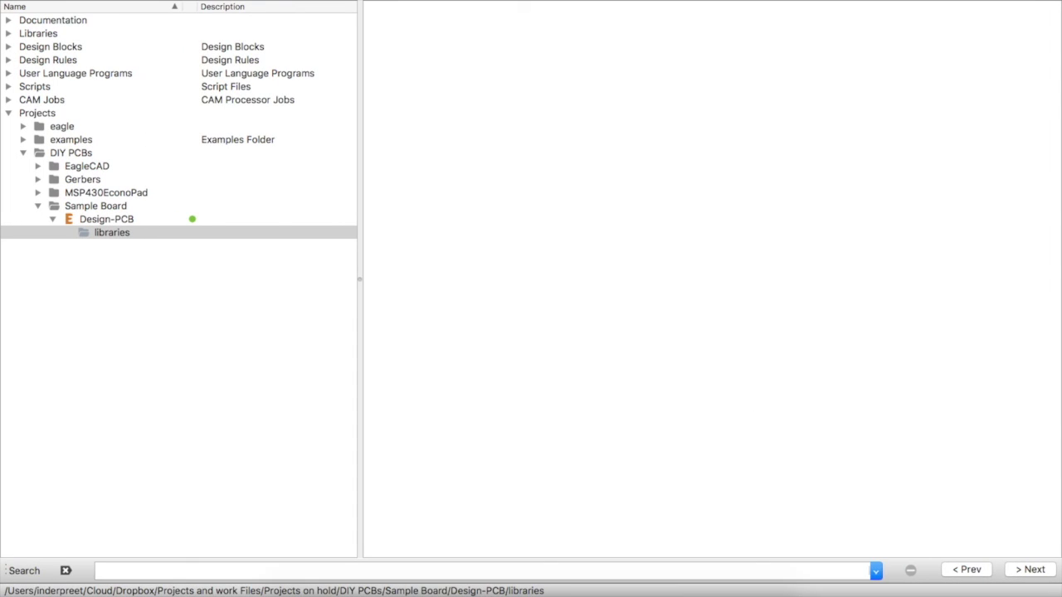
Step: Create a new library and save it as eagle.lbr in the libraries folder of Sample Board's Design-PCB project
click(91, 0)
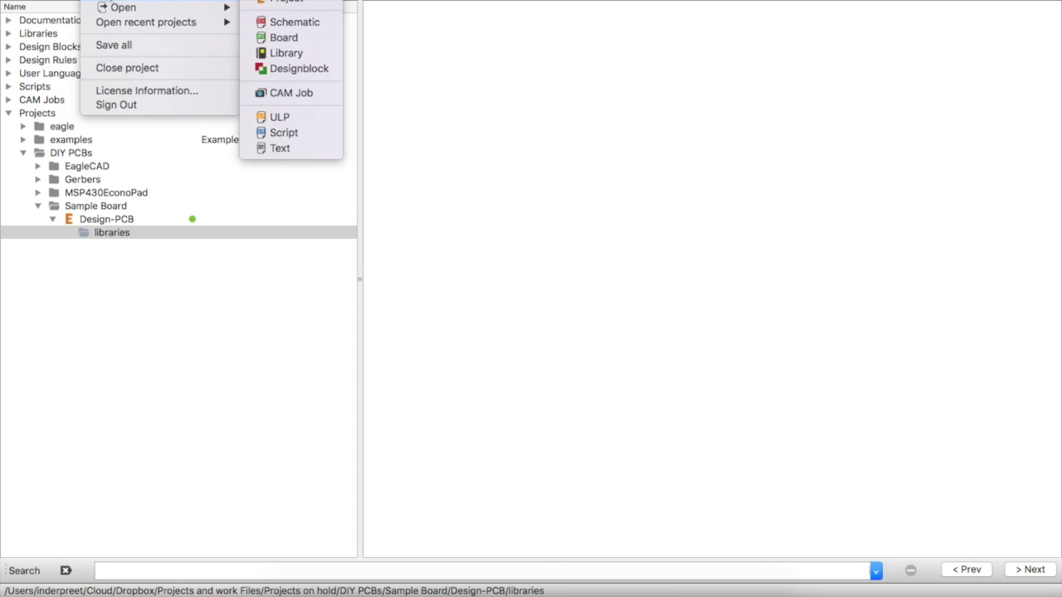
click(295, 52)
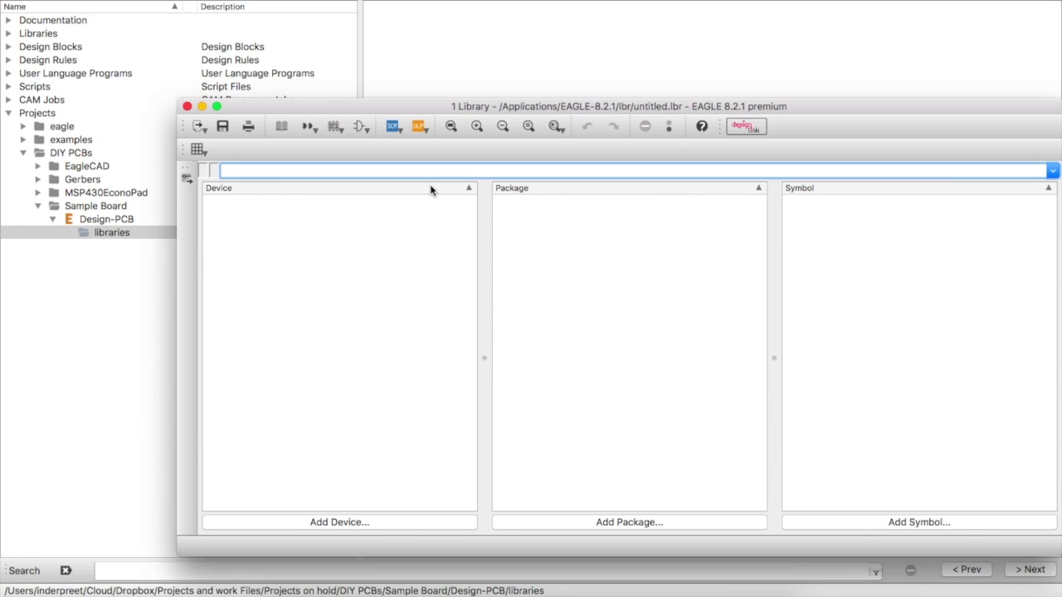
key(super+s)
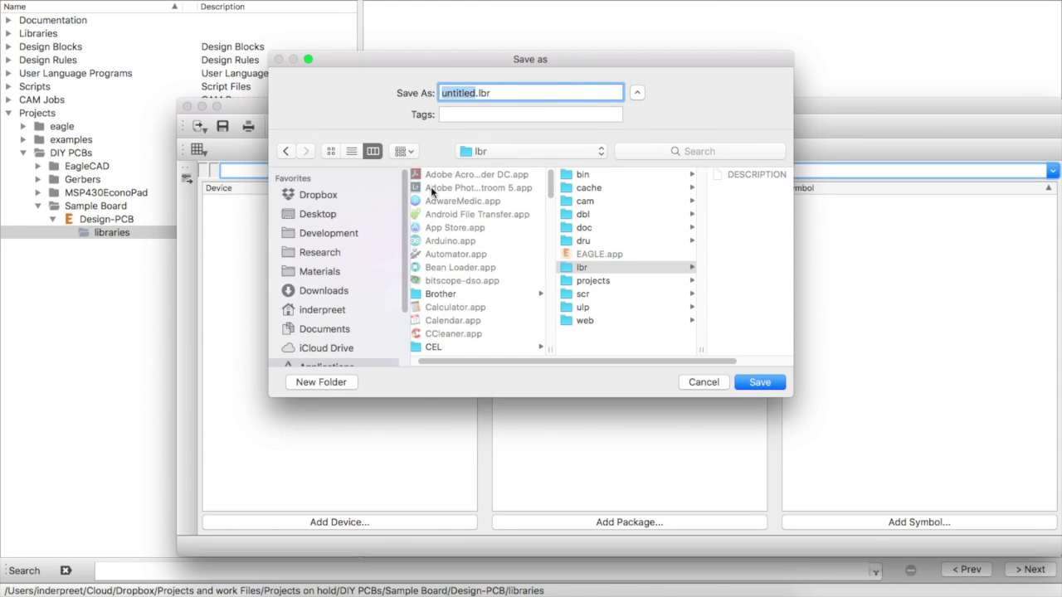
click(330, 197)
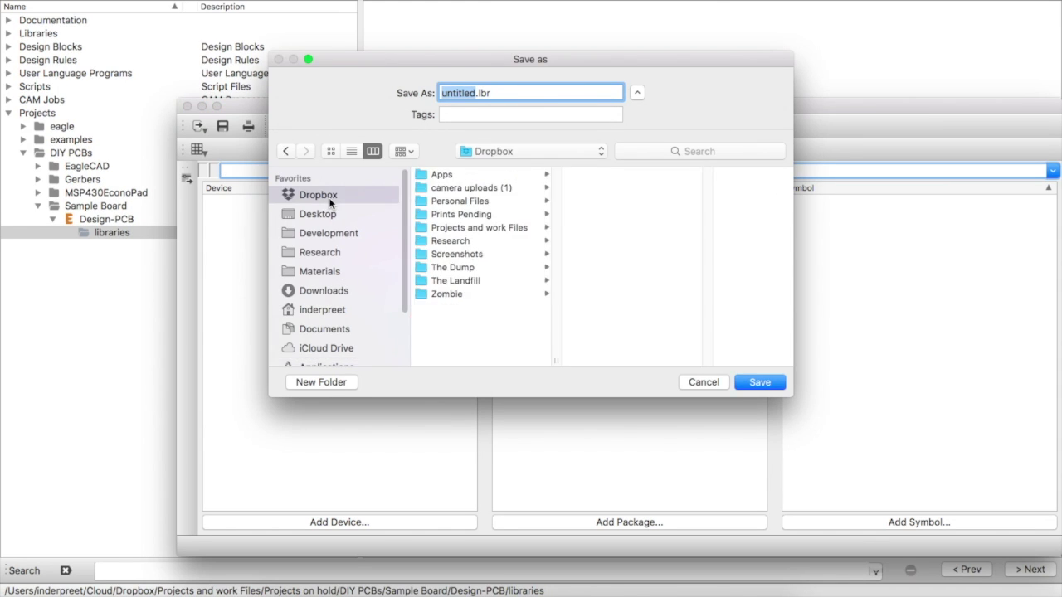
click(496, 229)
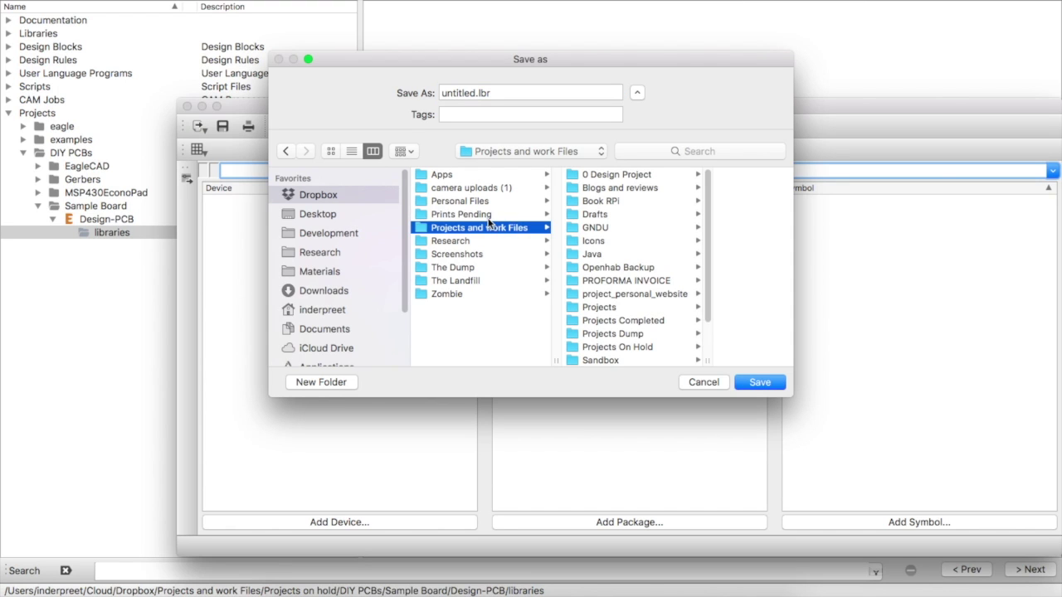
click(634, 346)
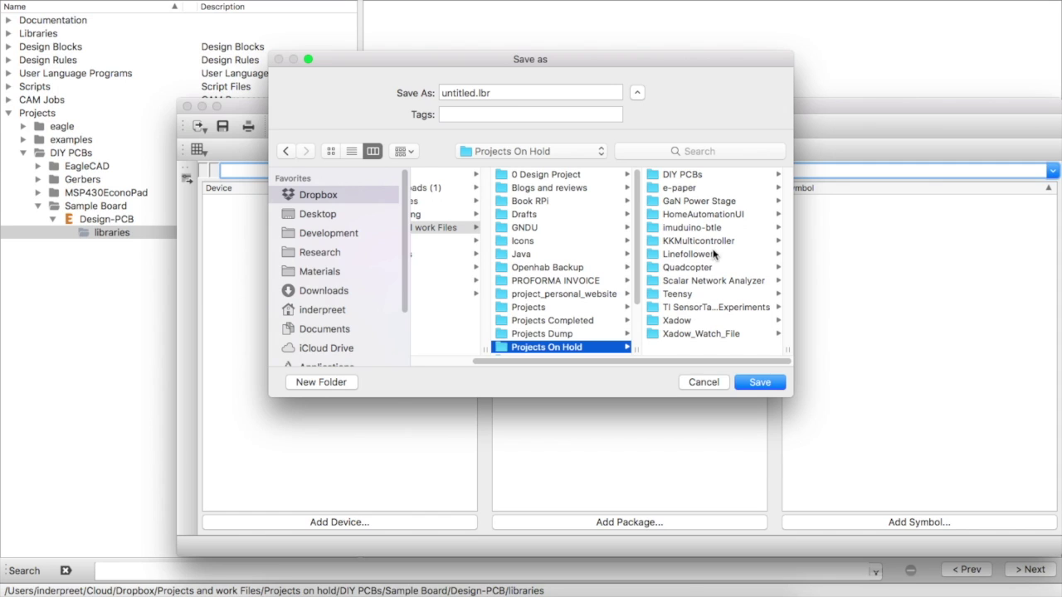
click(693, 176)
click(685, 215)
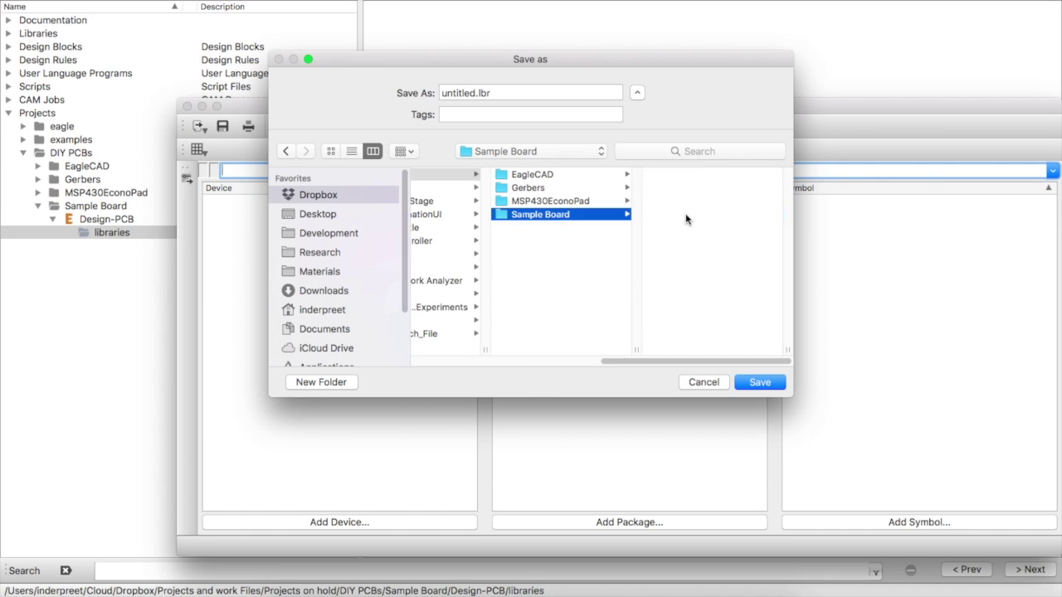
click(680, 175)
click(680, 174)
click(683, 188)
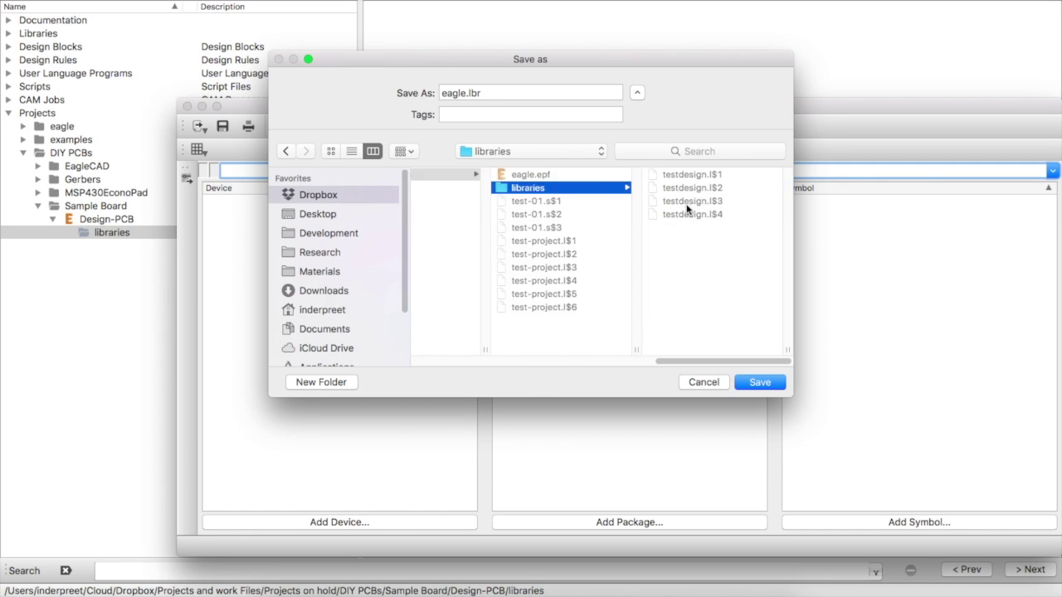
click(759, 384)
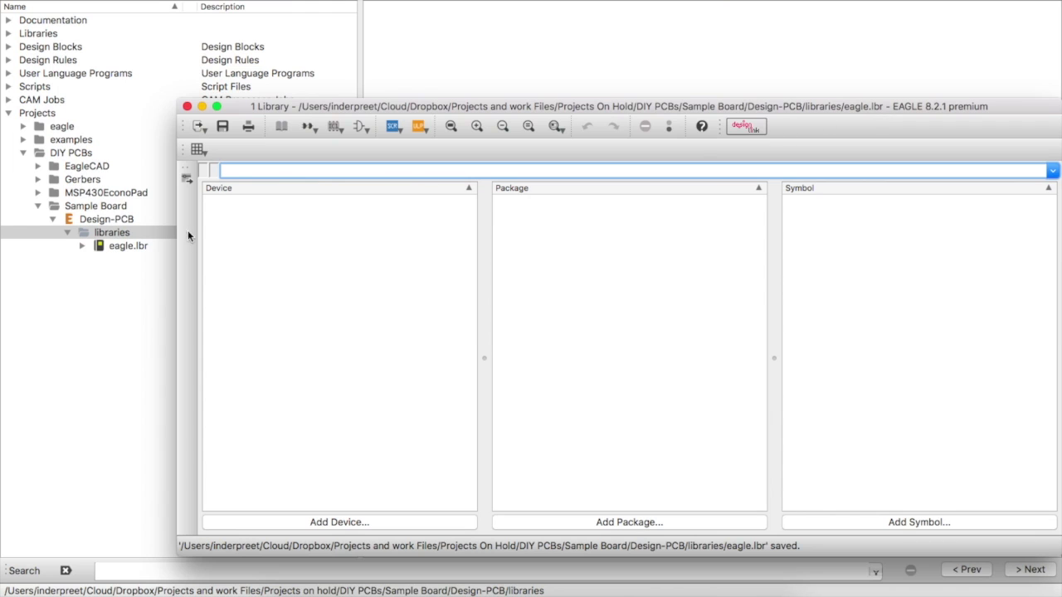
Step: Enlarge the library editor window and add a new package named SOP-38
double_click(581, 107)
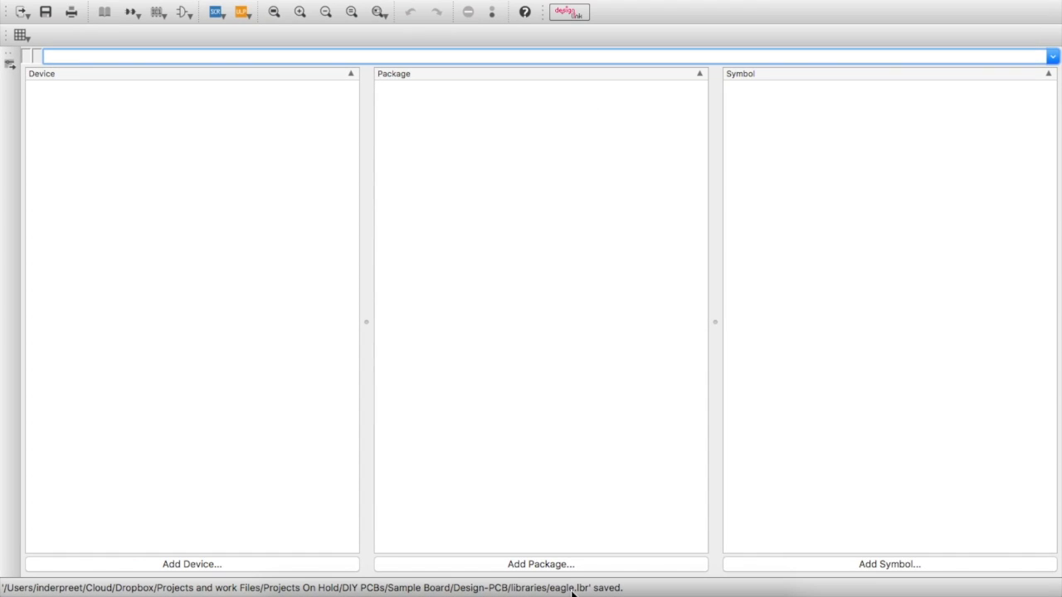
click(556, 566)
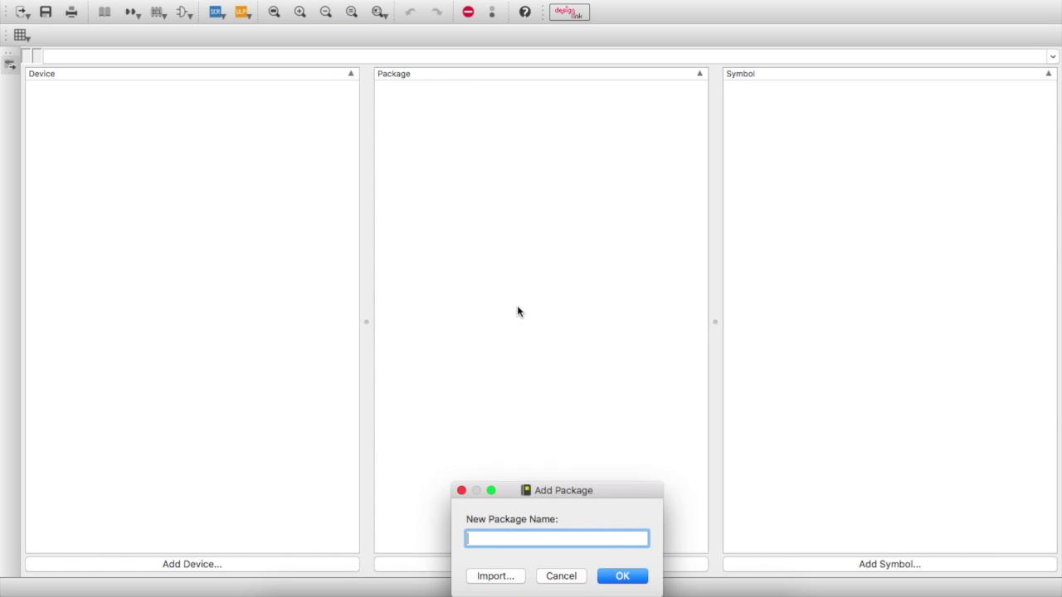
text(SOP-38)
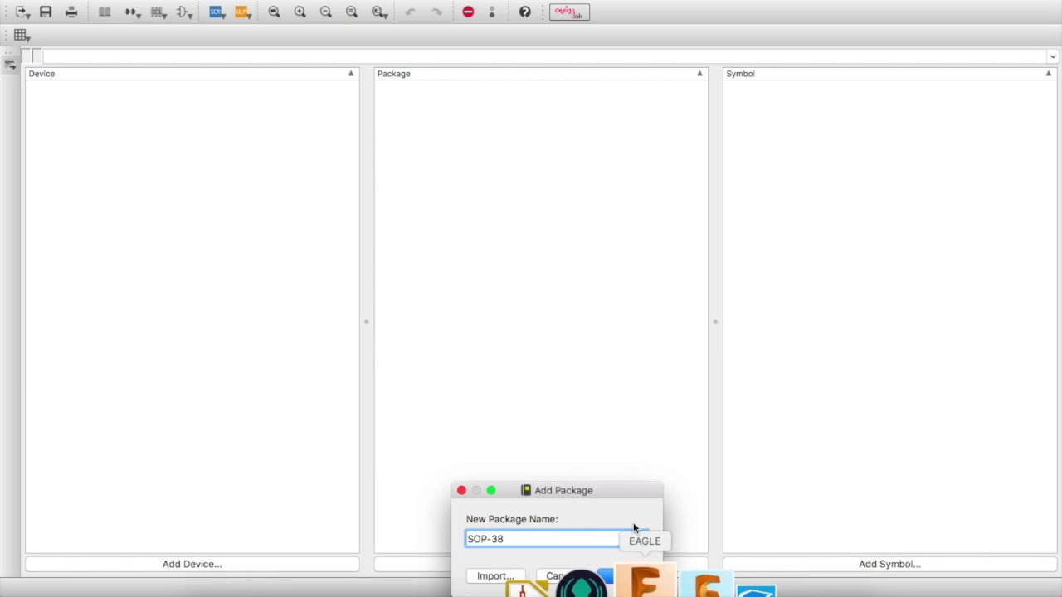
click(622, 577)
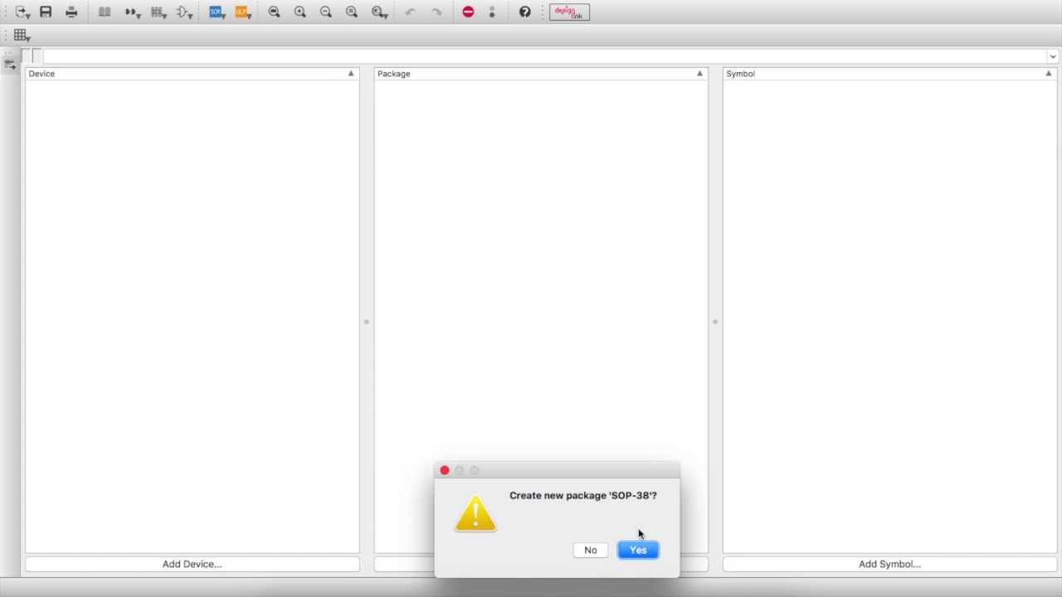
click(637, 553)
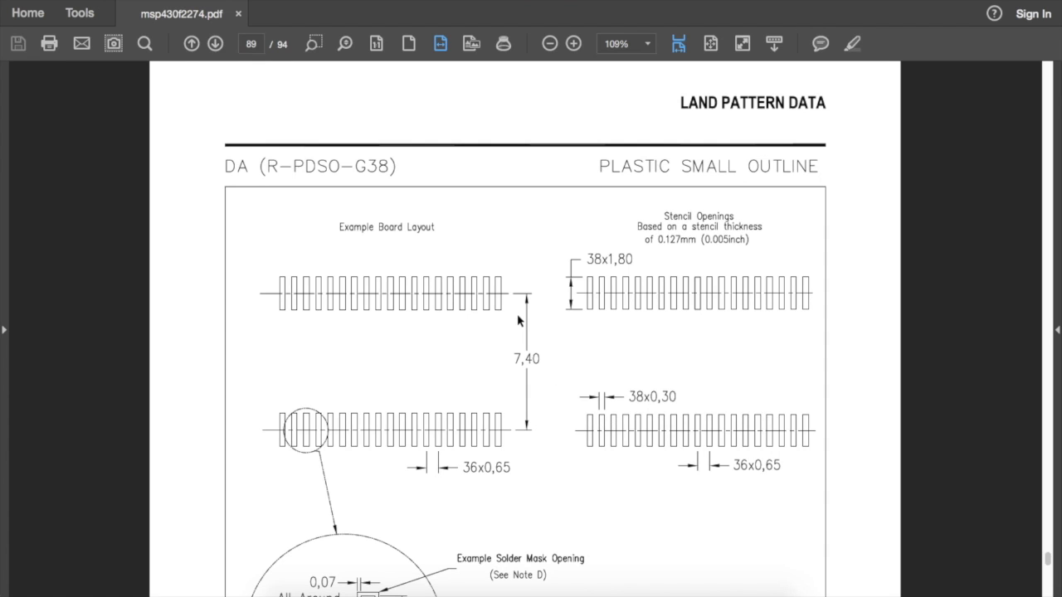
Step: Review the pad spacing and pad geometry in the datasheet, and switch the package editor's grid units to millimetres
scroll(512, 330, down, 5)
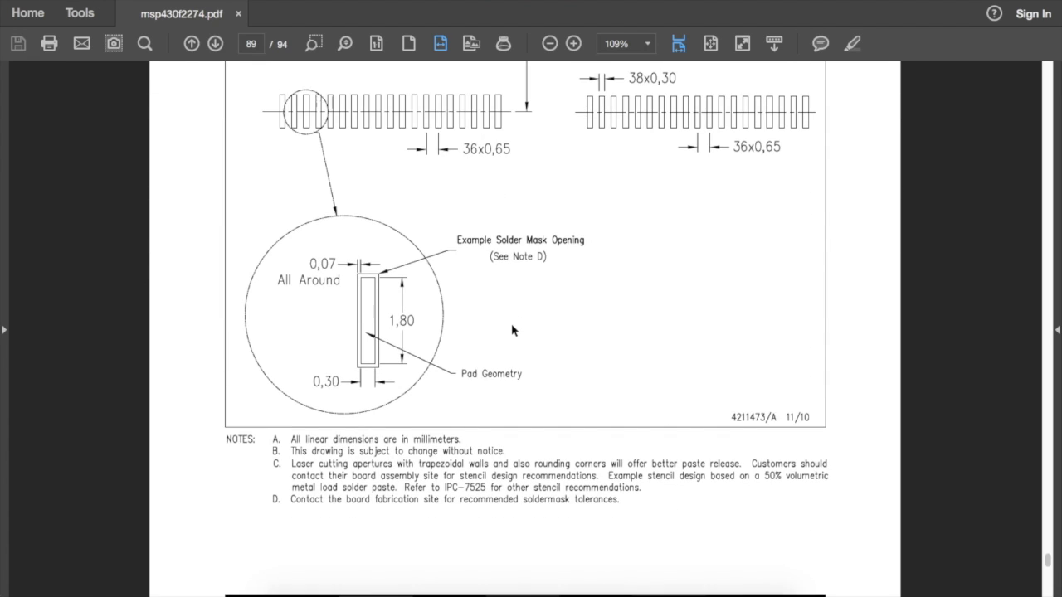
scroll(433, 445, up, 3)
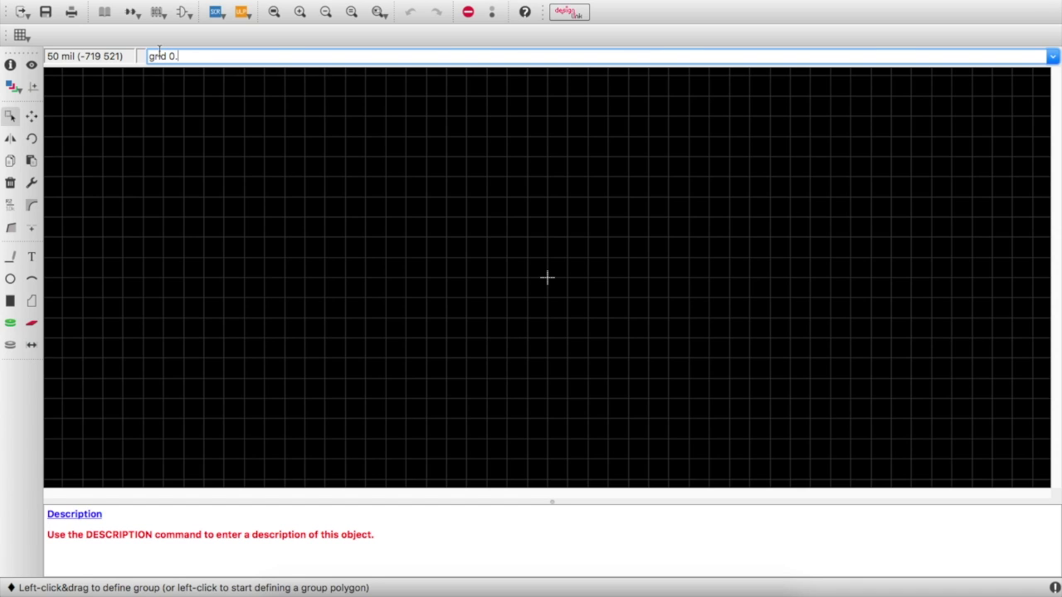
text(mm)
key(Return)
Step: Set the grid size to the datasheet's 0.65 mm pad pitch and the alternate grid to 0.06 mm
click(20, 34)
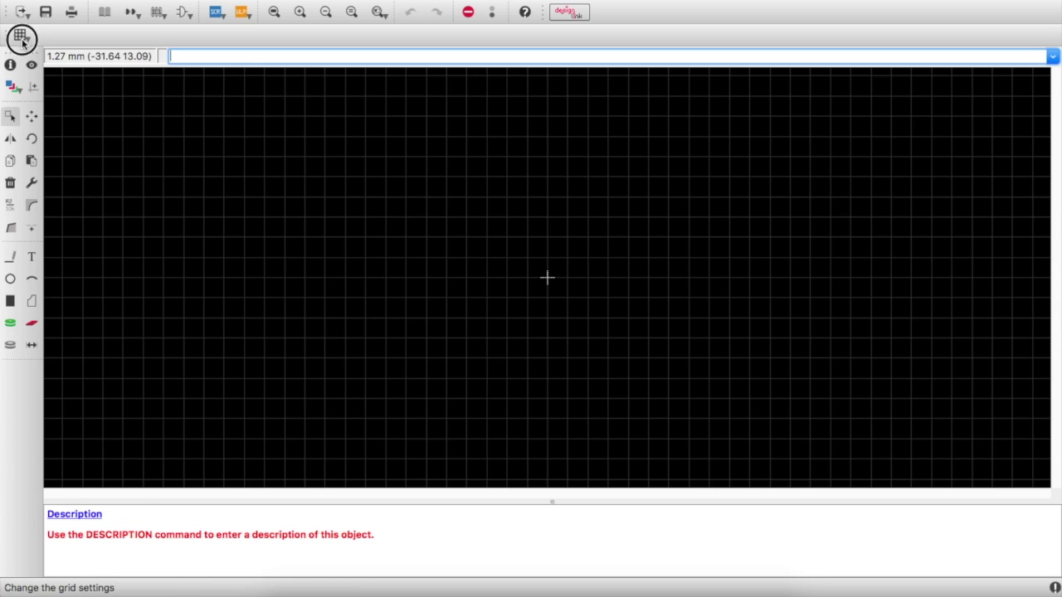
text(0.6)
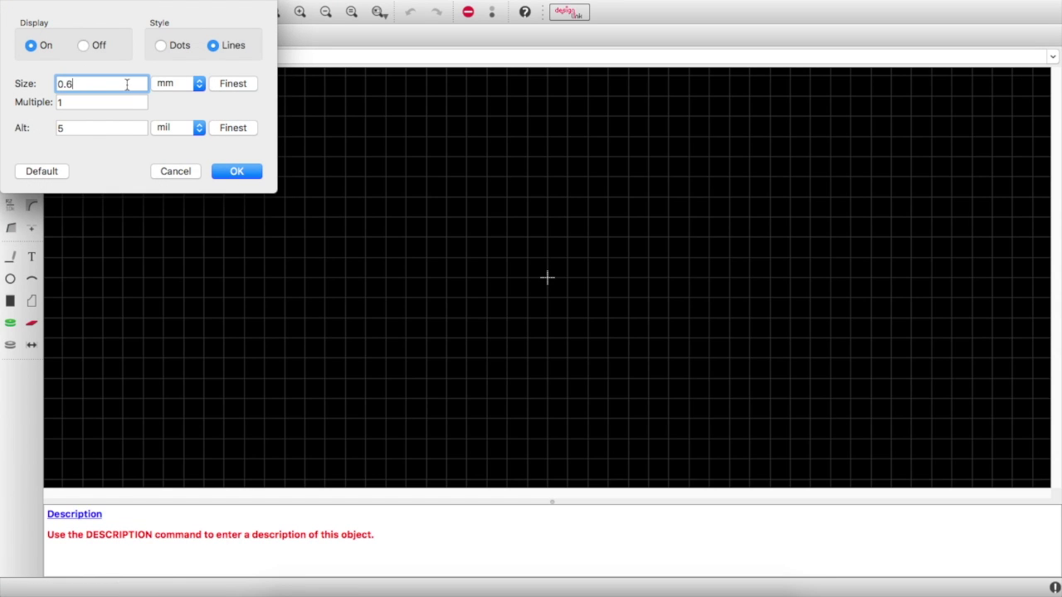
key(super+Tab)
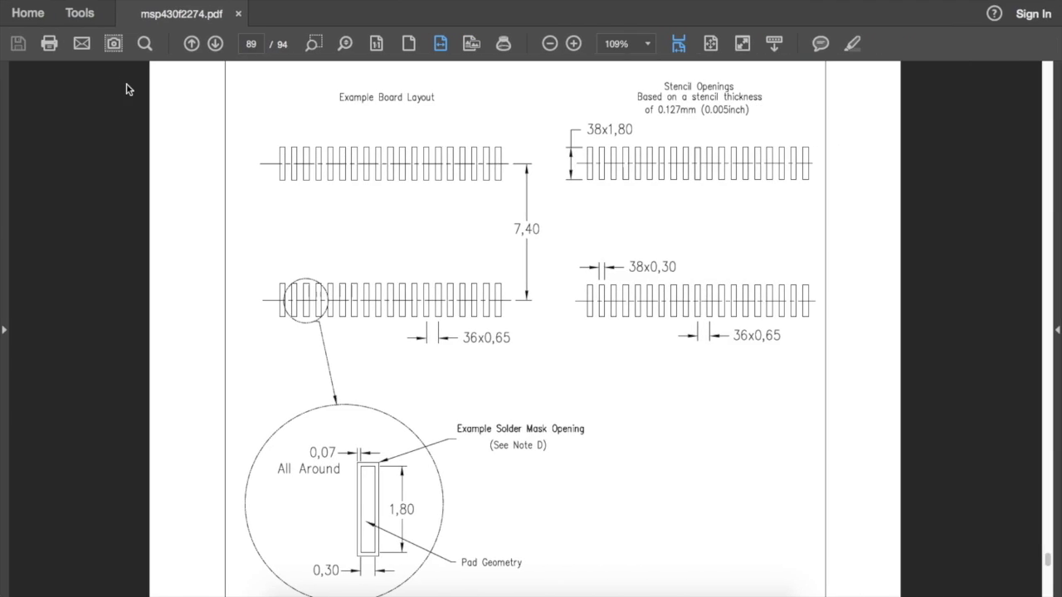
key(super+Tab)
text(5)
key(Tab)
key(Tab)
text(0.06)
click(174, 128)
click(168, 111)
click(237, 171)
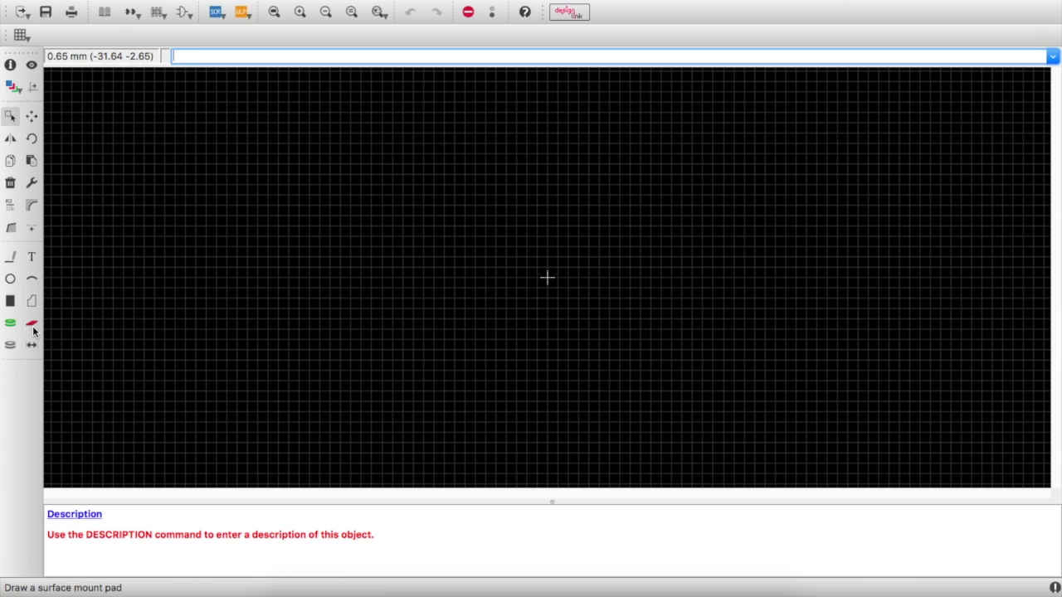
Step: Place two 0.3048 x 0.1524 surface-mount pads on the Top layer, one at the origin and one at (0, -0.65)
click(32, 325)
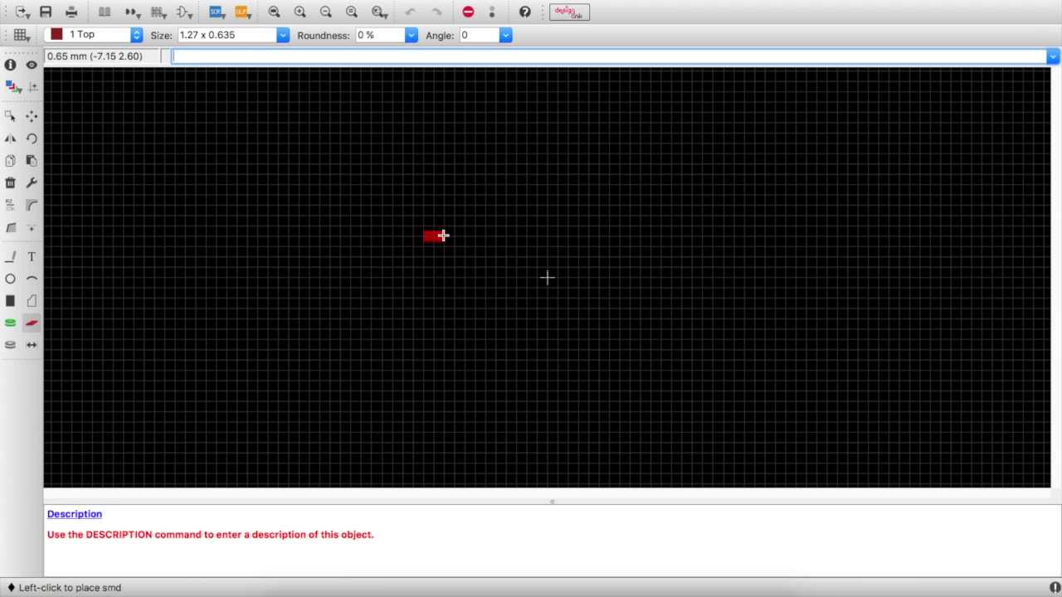
click(279, 40)
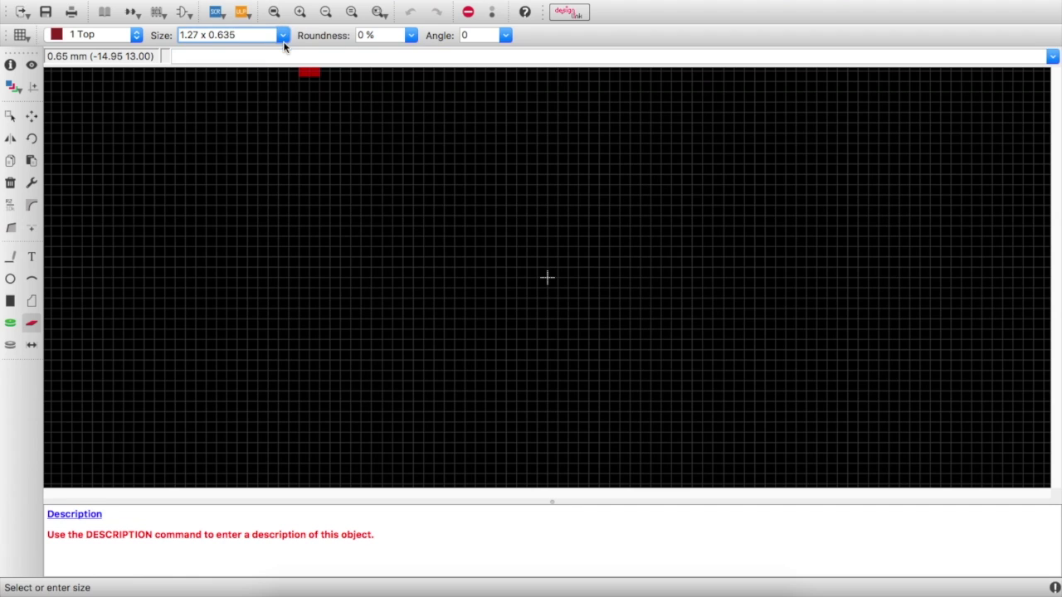
click(283, 45)
click(267, 46)
click(277, 37)
click(266, 44)
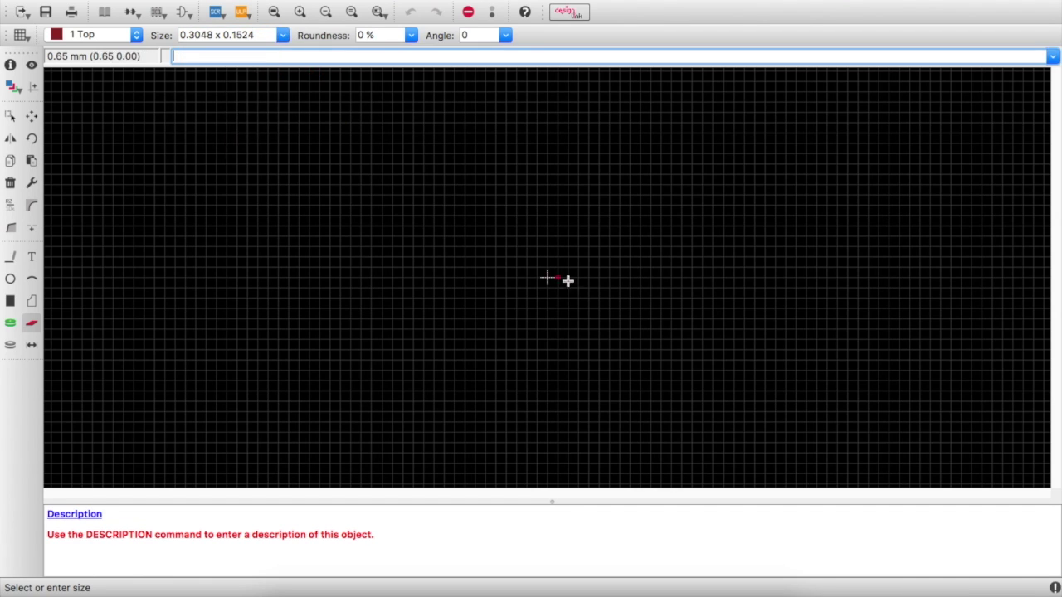
click(547, 279)
scroll(542, 293, down, 3)
scroll(541, 293, up, 5)
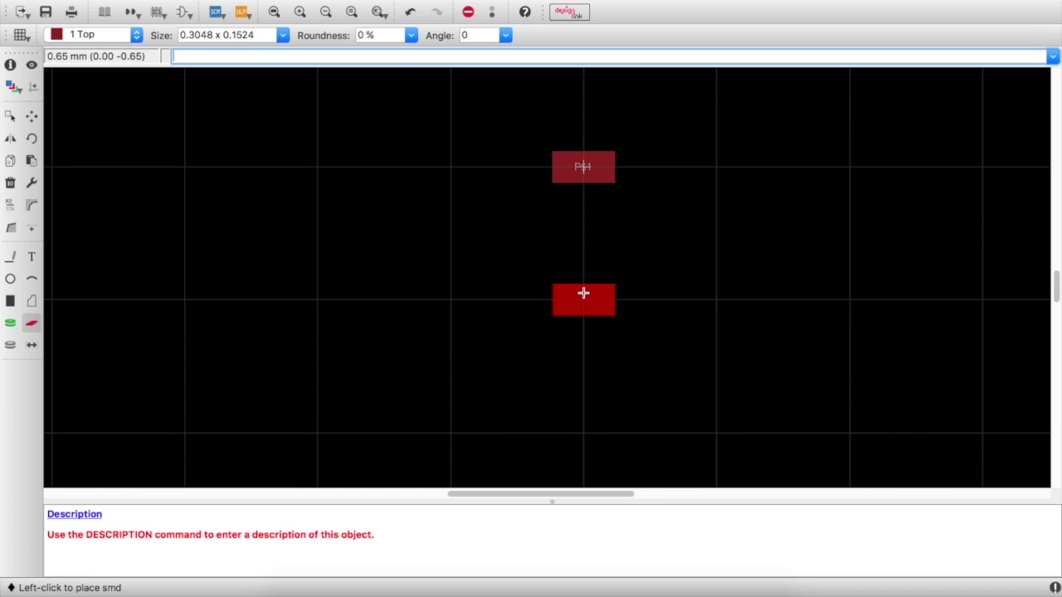
click(583, 293)
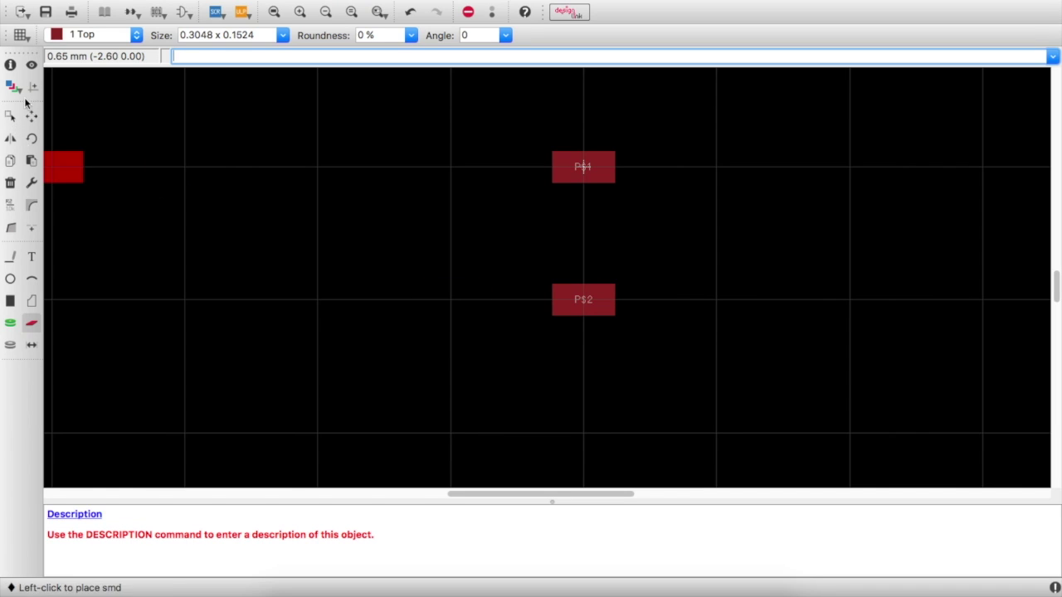
Step: Rename the pad at the origin as 1 and the pad below it as 2
click(11, 65)
click(591, 171)
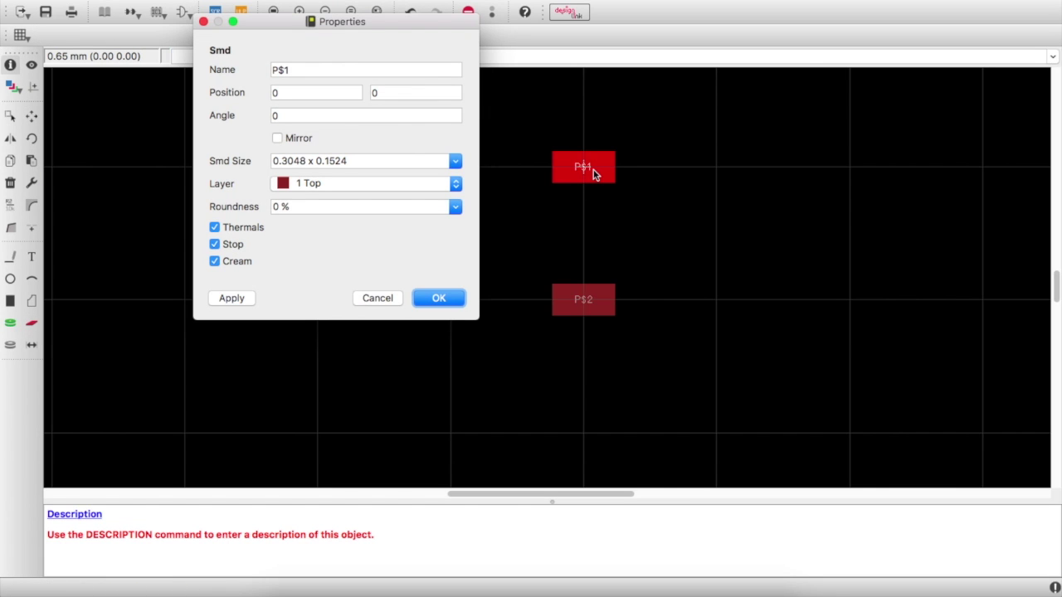
triple_click(334, 69)
text(1)
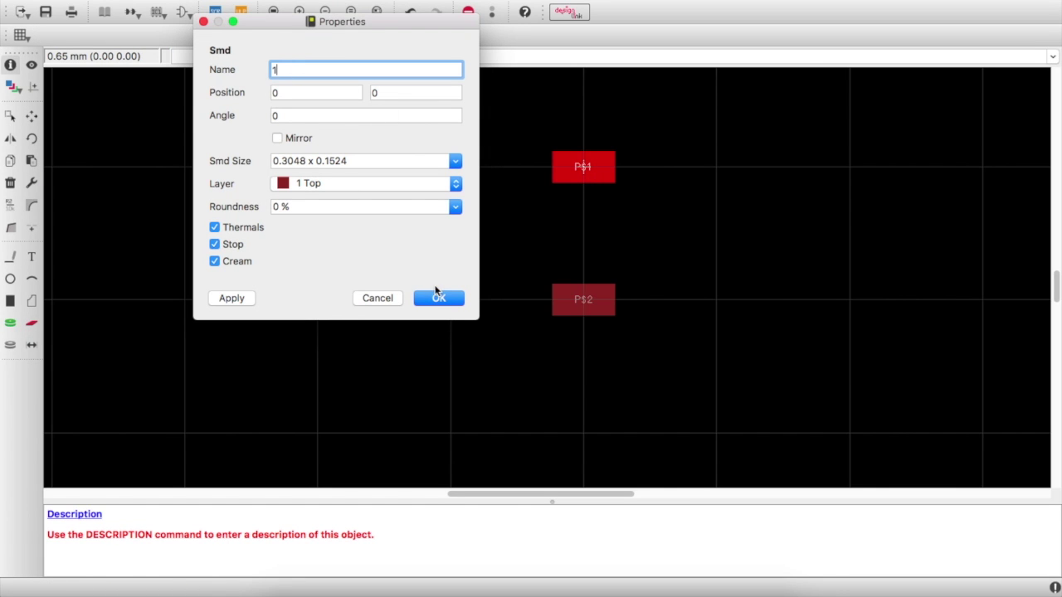
click(437, 296)
click(602, 302)
drag(299, 204, 252, 213)
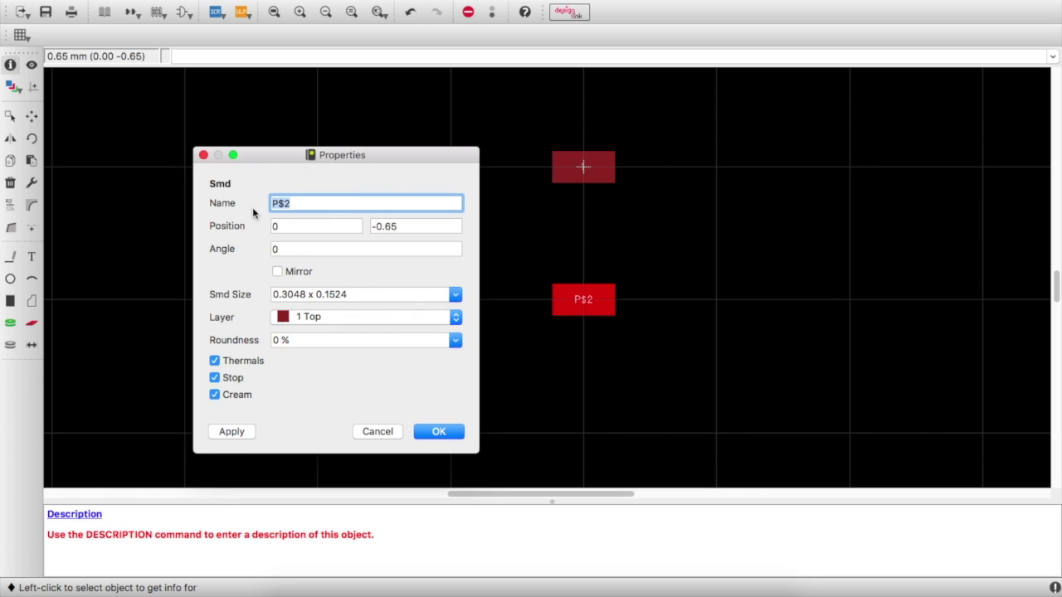
text(2)
click(428, 428)
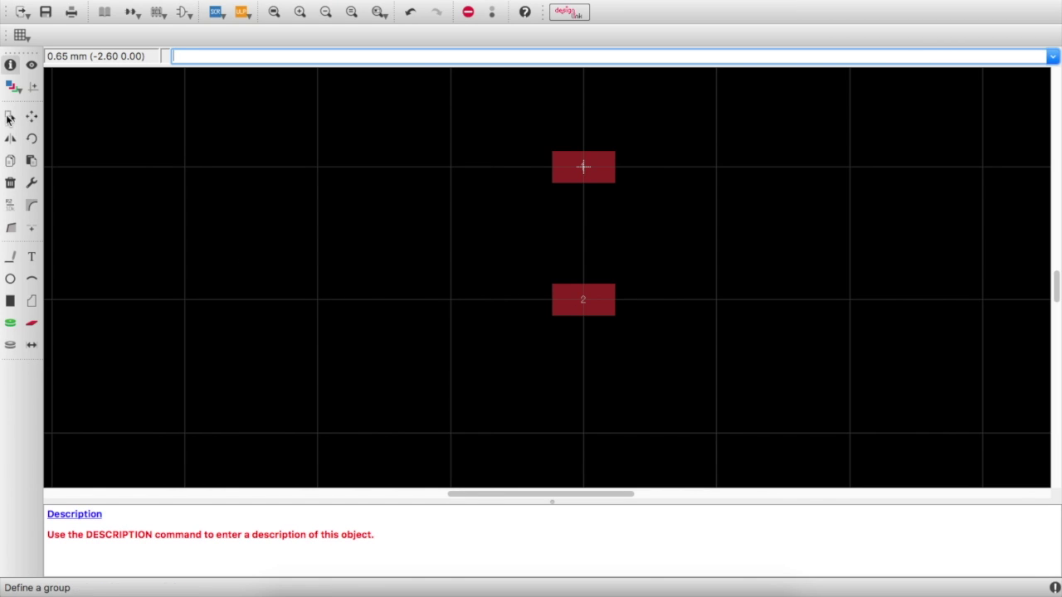
Step: Copy pads 1 and 2 as a group and place the copies directly below them, continuing the 0.65 mm pitch
click(10, 116)
drag(486, 121, 666, 386)
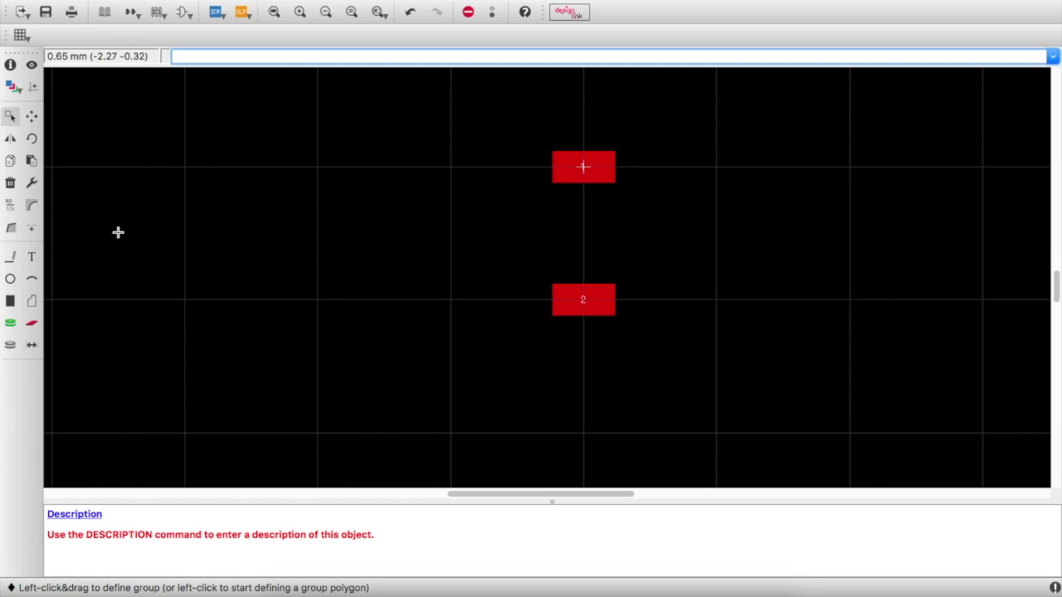
click(9, 163)
right_click(585, 314)
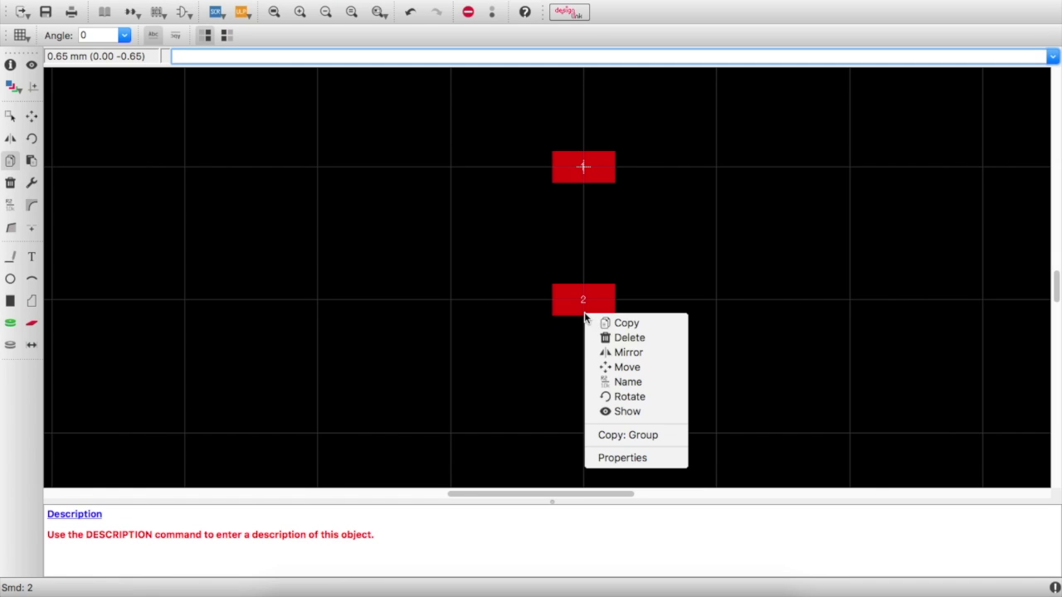
click(635, 437)
scroll(506, 339, down, 3)
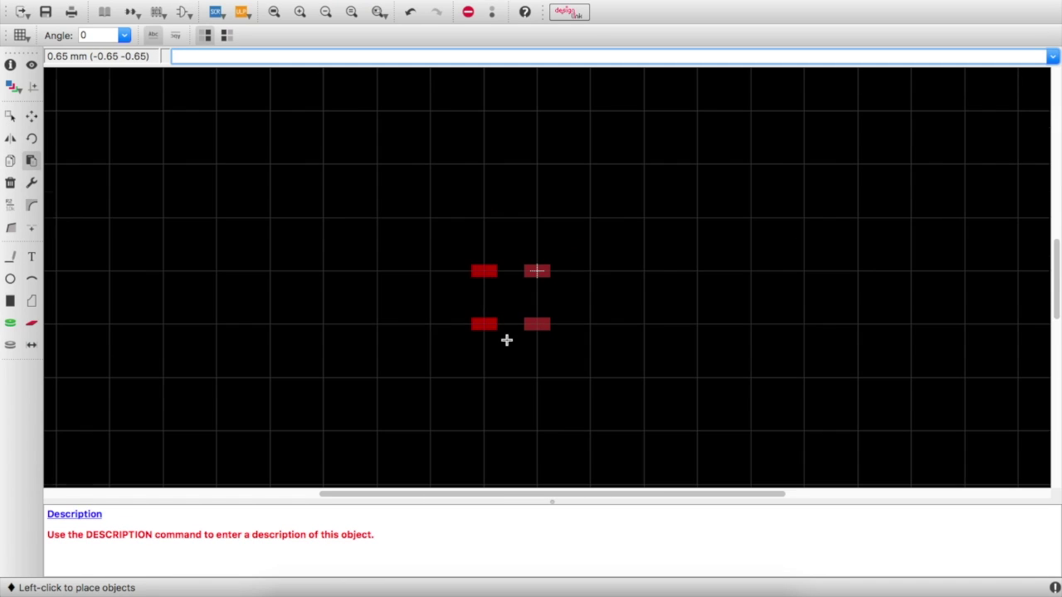
click(546, 420)
scroll(547, 282, up, 4)
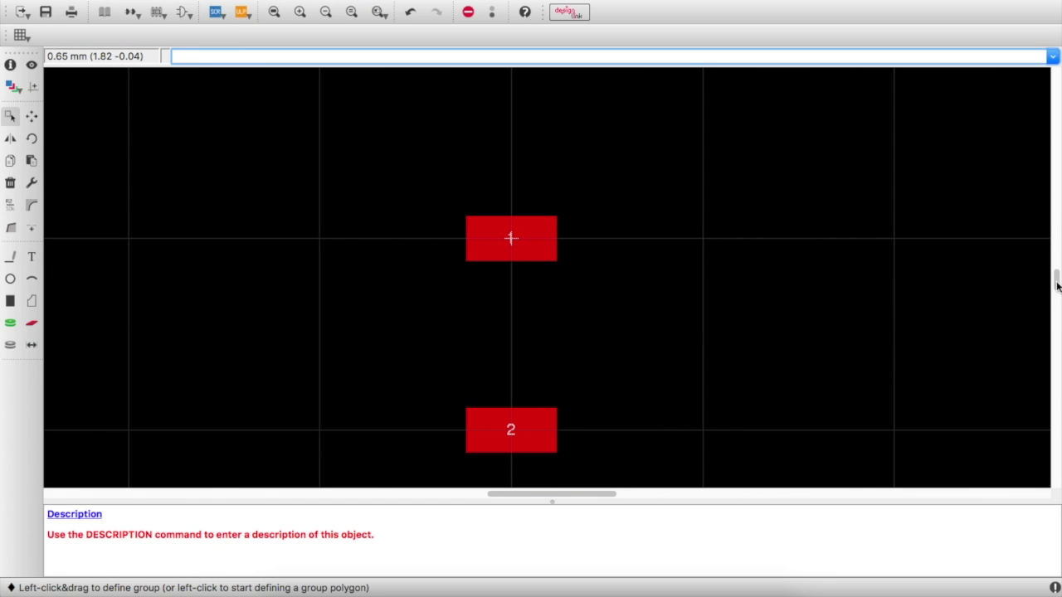
drag(1052, 281, 1054, 308)
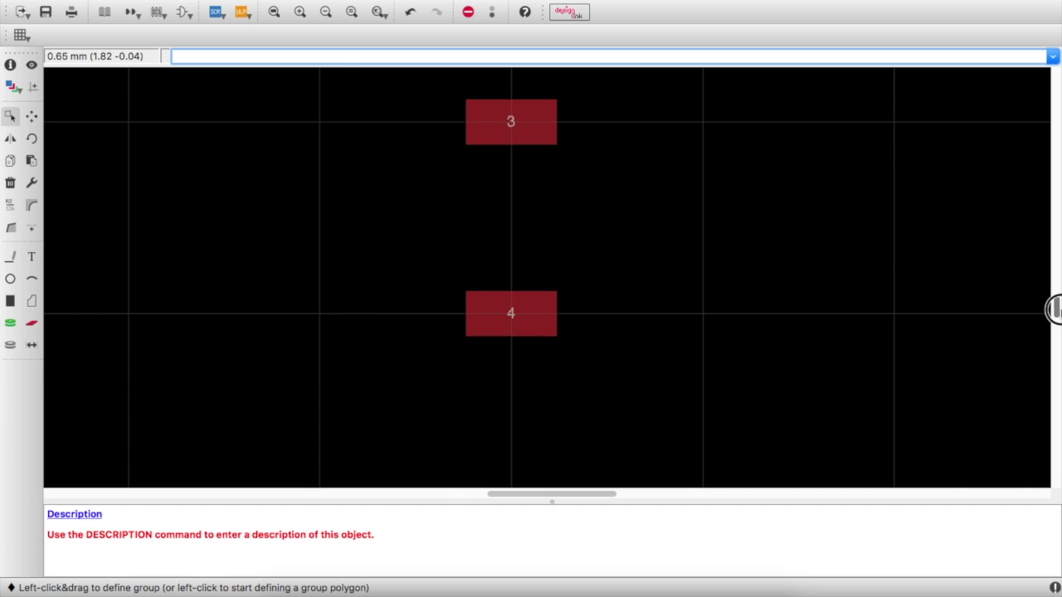
Step: Group all four pads and place a copy directly below the column, extending it to eight pads at the same pitch
scroll(632, 335, down, 2)
scroll(632, 336, down, 2)
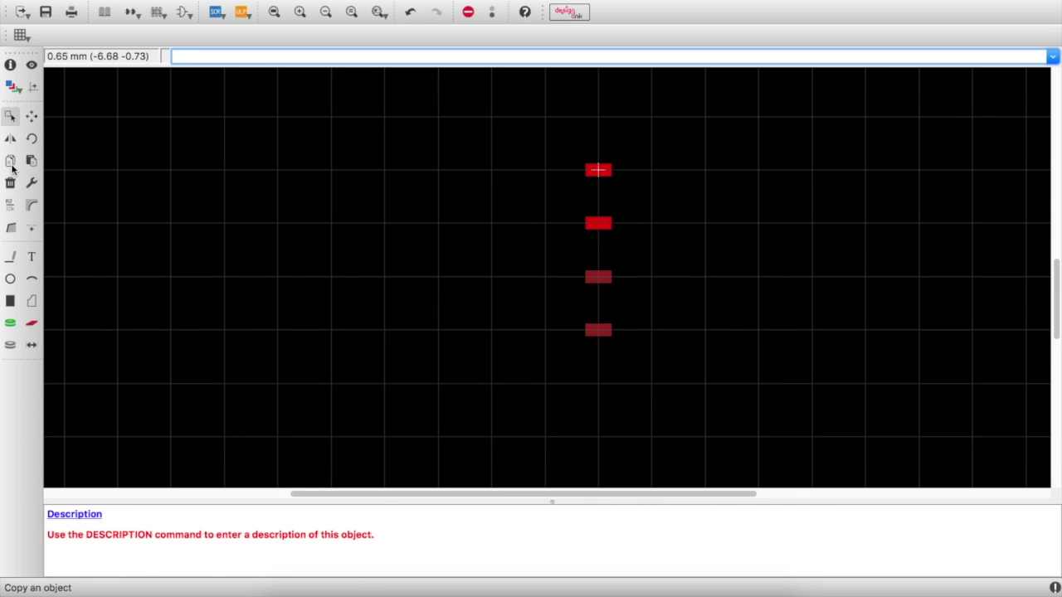
click(10, 116)
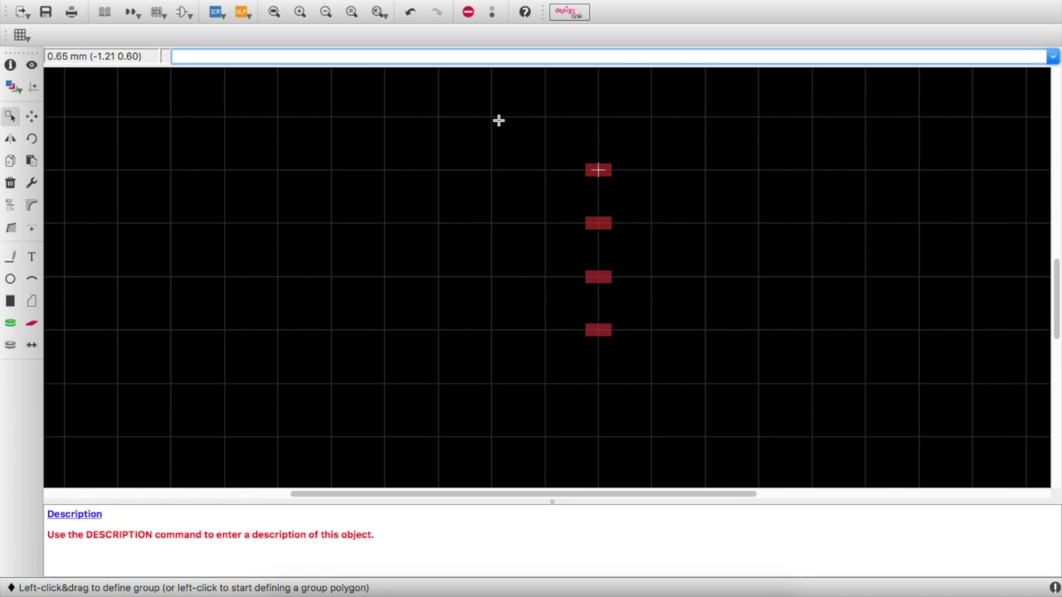
drag(499, 122, 670, 469)
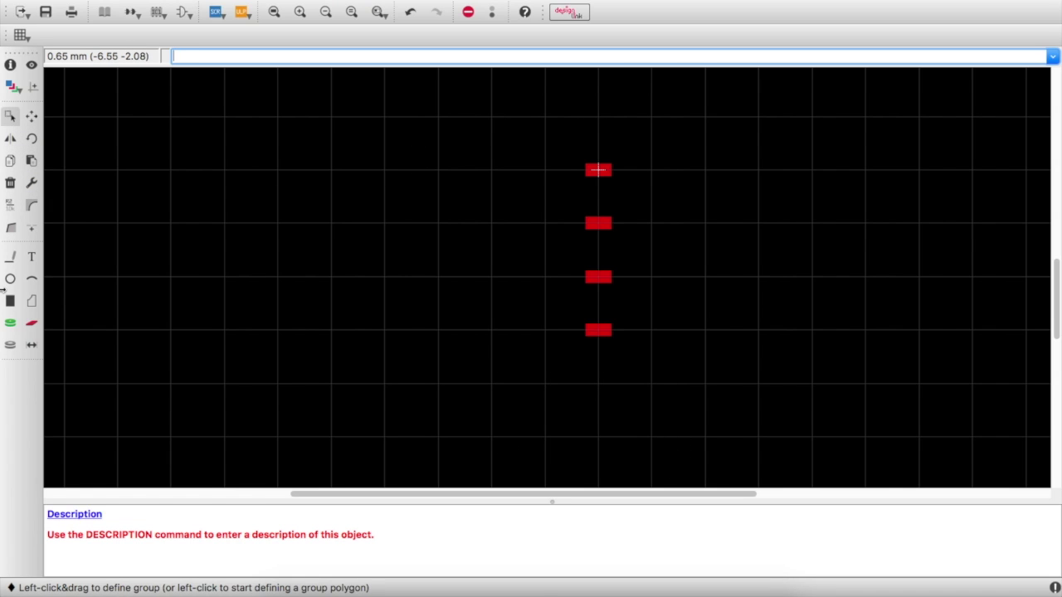
click(10, 161)
ctrl+right_click(462, 298)
click(473, 307)
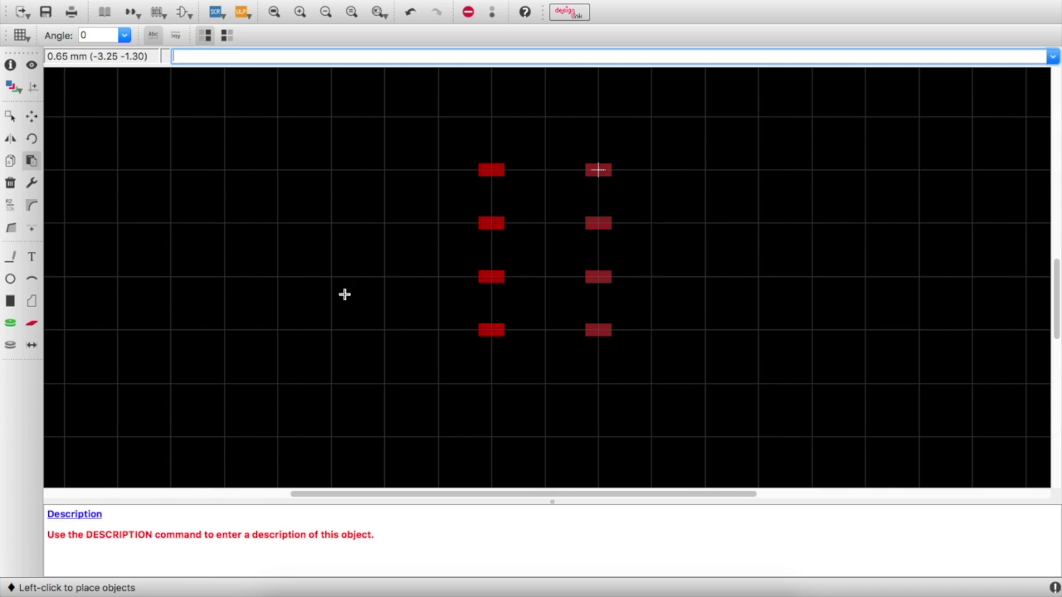
scroll(344, 294, down, 3)
click(391, 377)
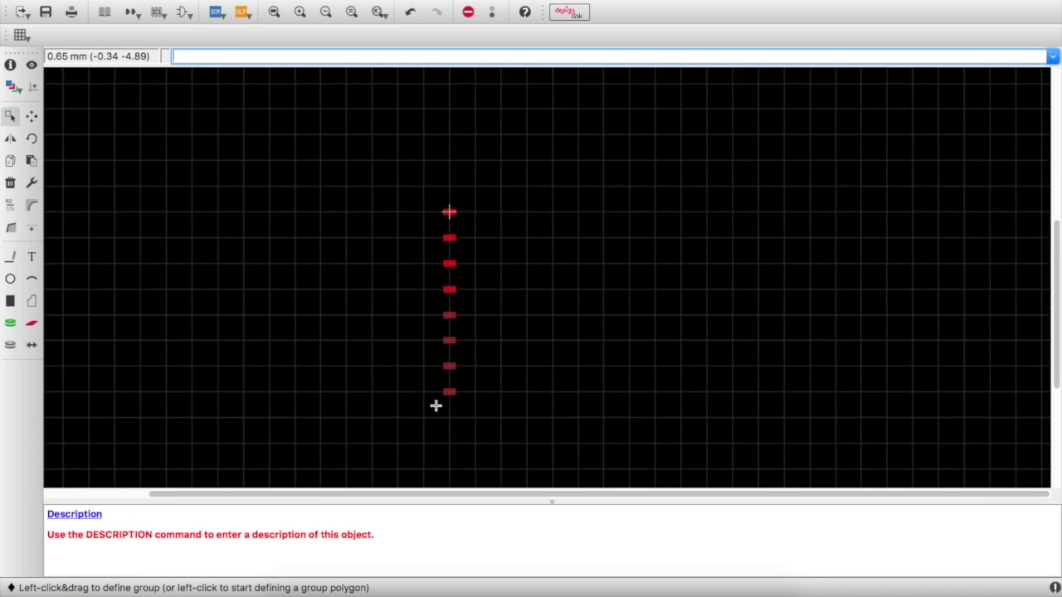
scroll(439, 398, up, 5)
Step: Group the eight pads and place a copy directly below the column, extending it to 16 pads
scroll(458, 388, down, 5)
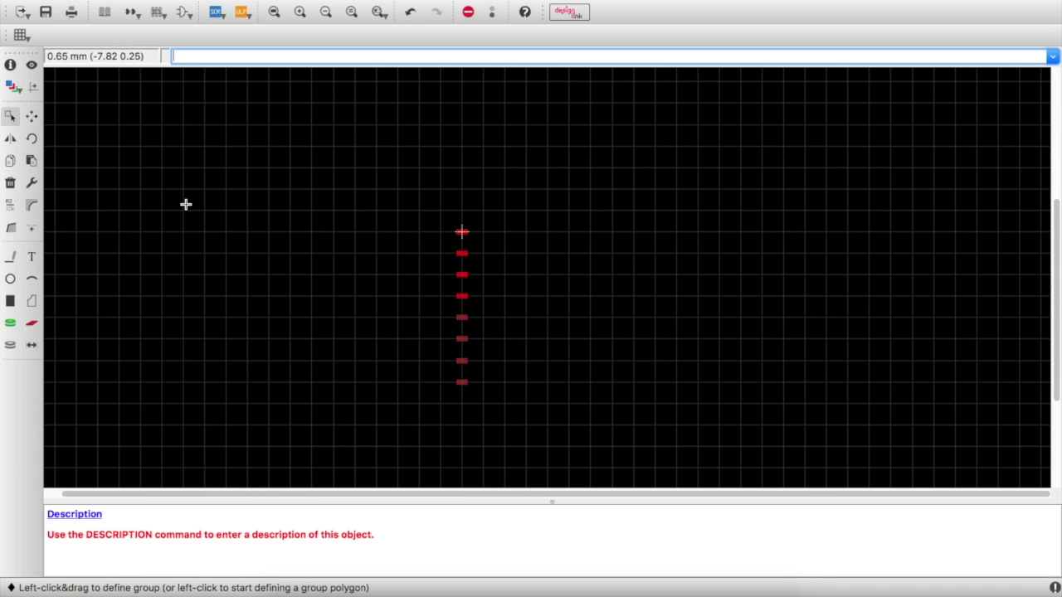
click(10, 118)
drag(384, 175, 503, 408)
click(9, 160)
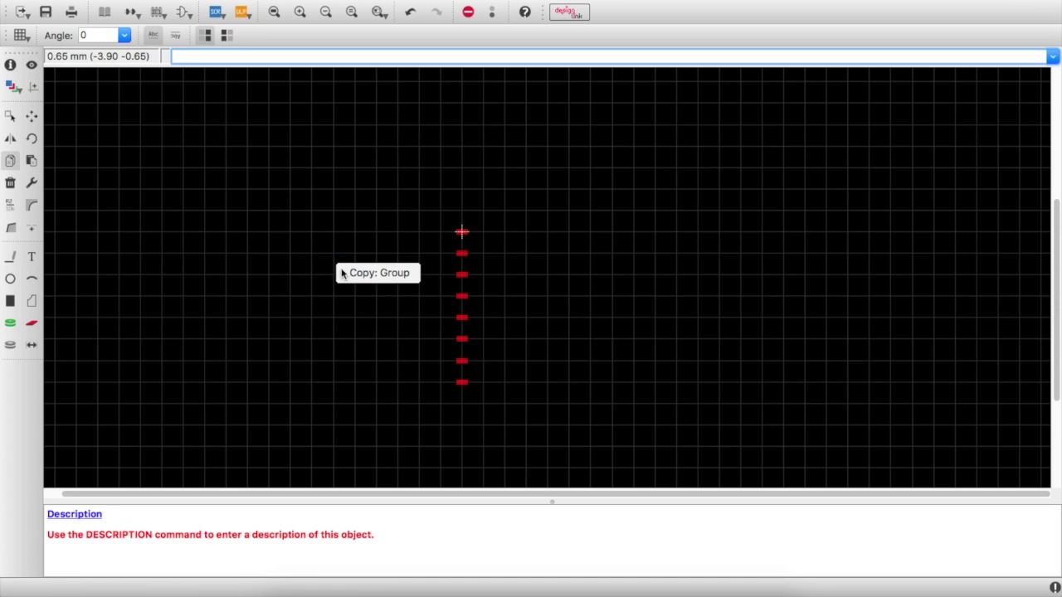
ctrl+right_click(353, 277)
click(365, 287)
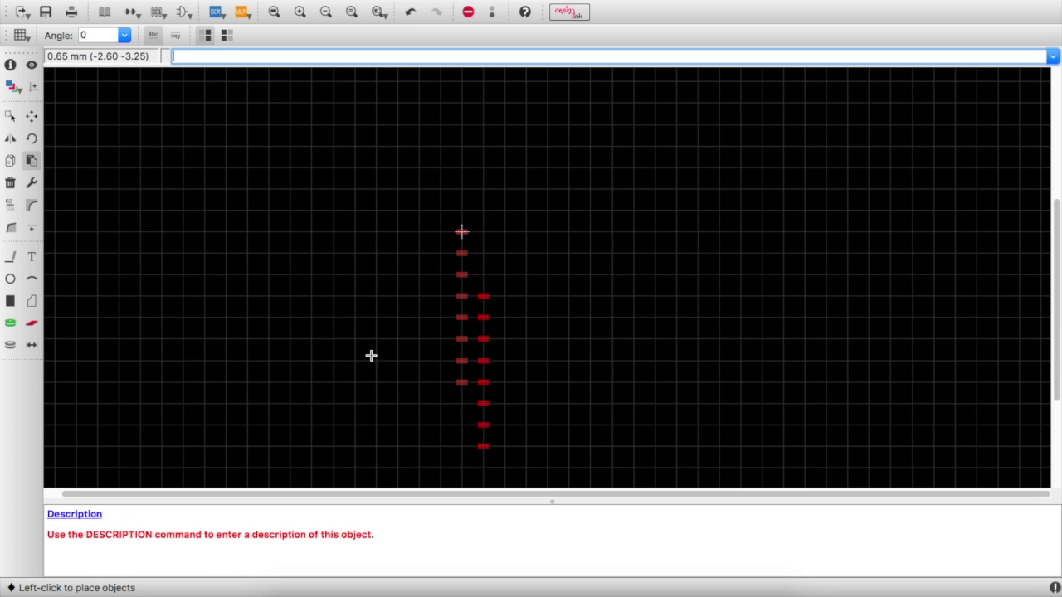
scroll(293, 324, down, 3)
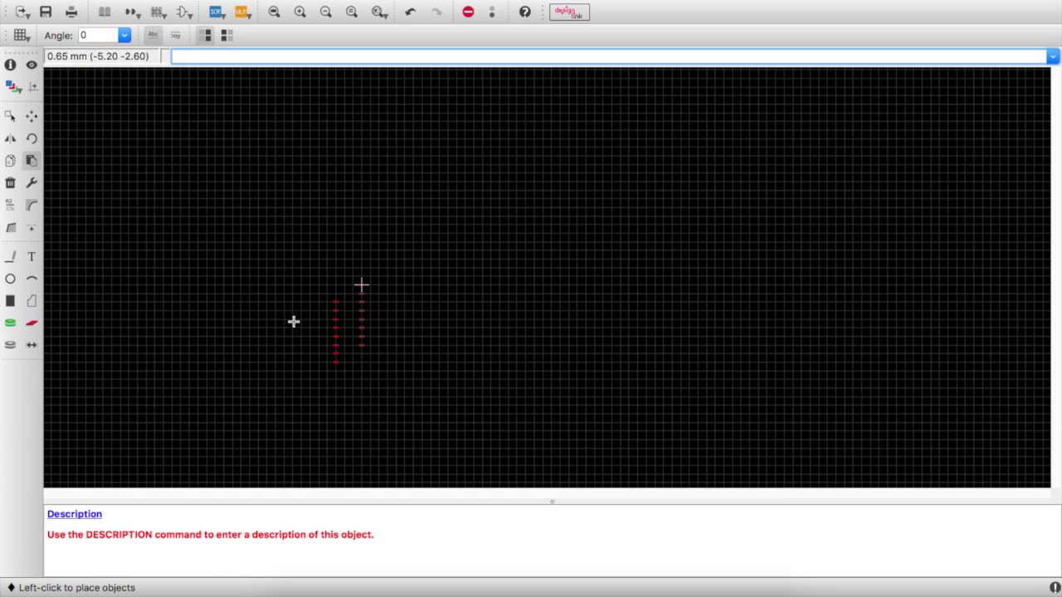
click(320, 373)
scroll(359, 413, up, 3)
scroll(359, 413, up, 5)
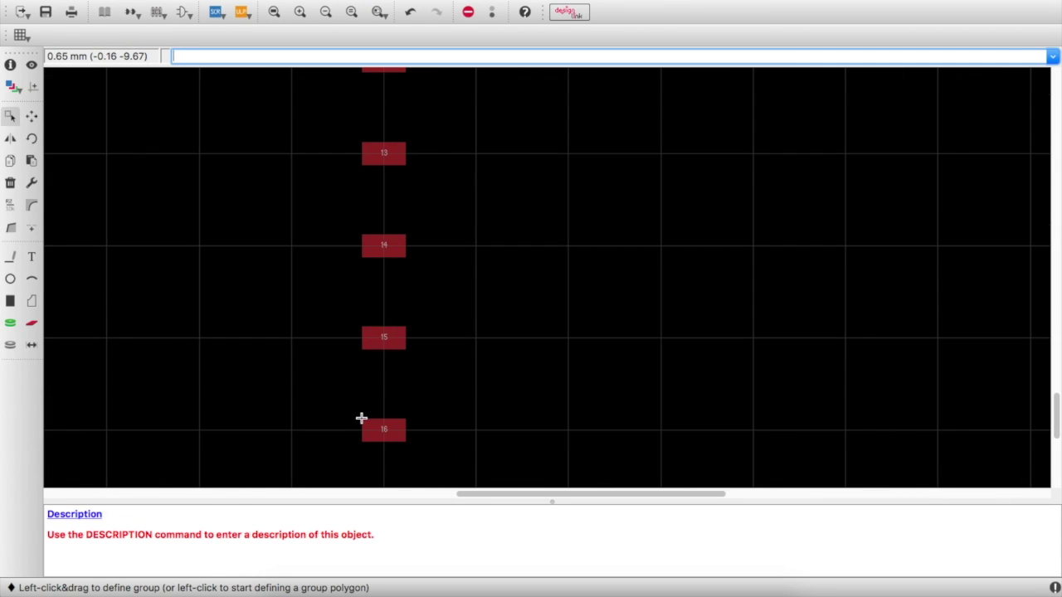
scroll(167, 239, down, 1)
scroll(150, 240, down, 2)
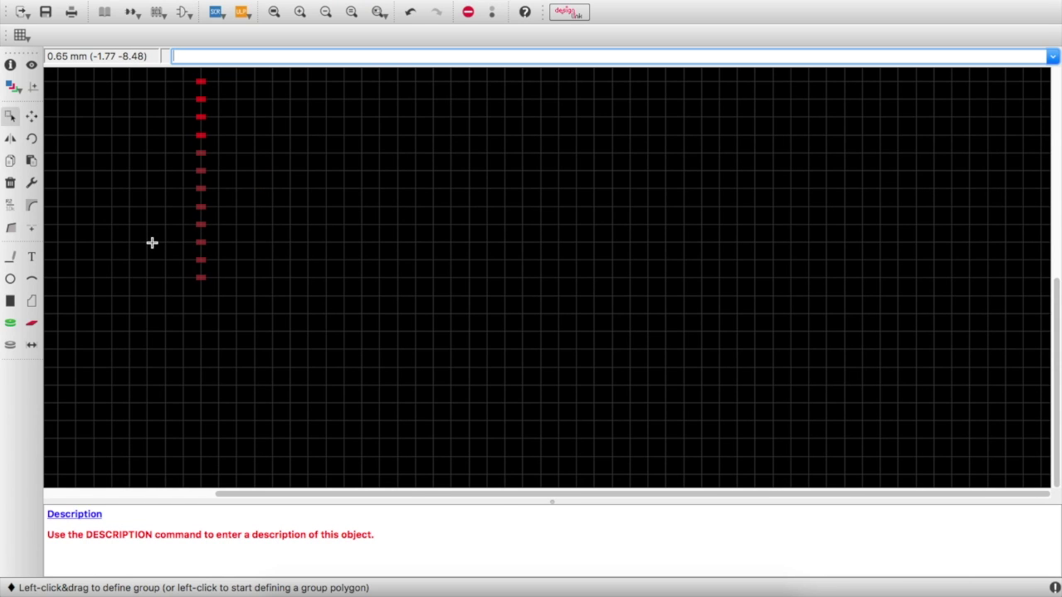
click(10, 161)
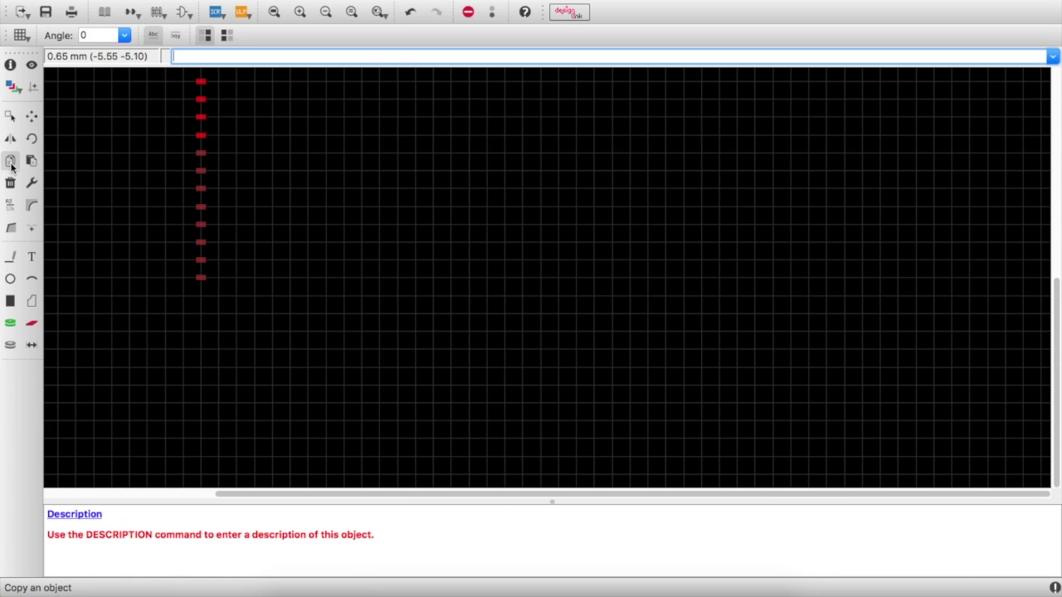
click(10, 116)
scroll(78, 235, down, 2)
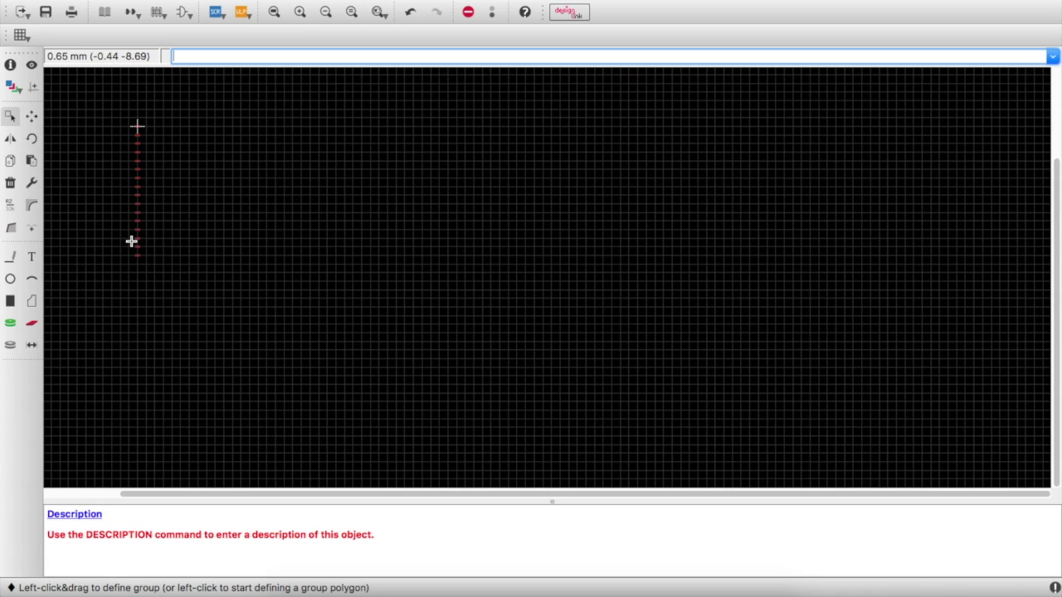
drag(95, 113, 149, 120)
Step: Group the lowest three pads and place their copies directly below pad 16, extending the column to 19 pads
scroll(123, 257, up, 4)
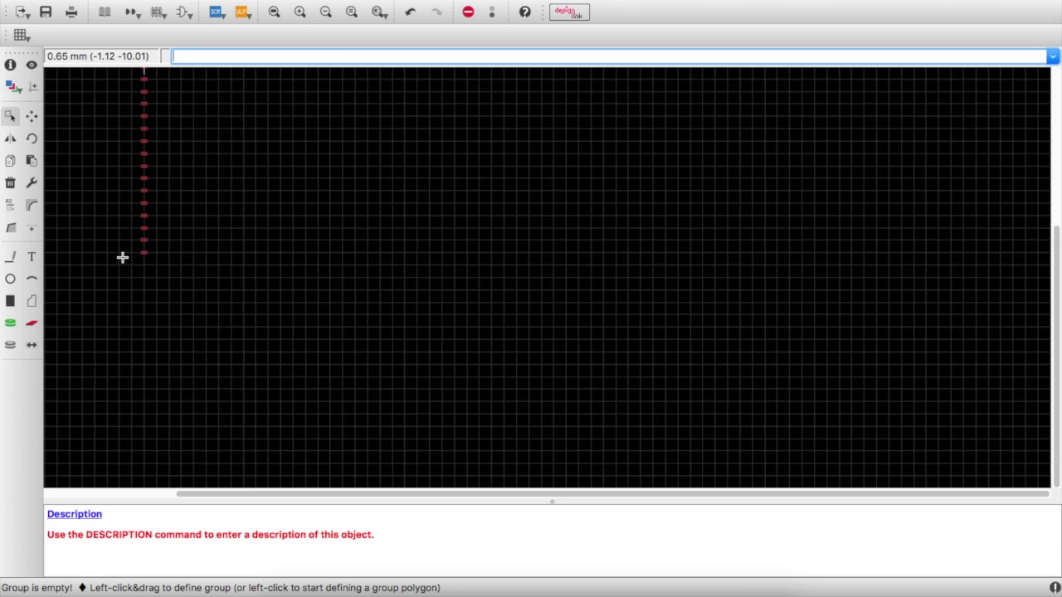
scroll(108, 242, up, 2)
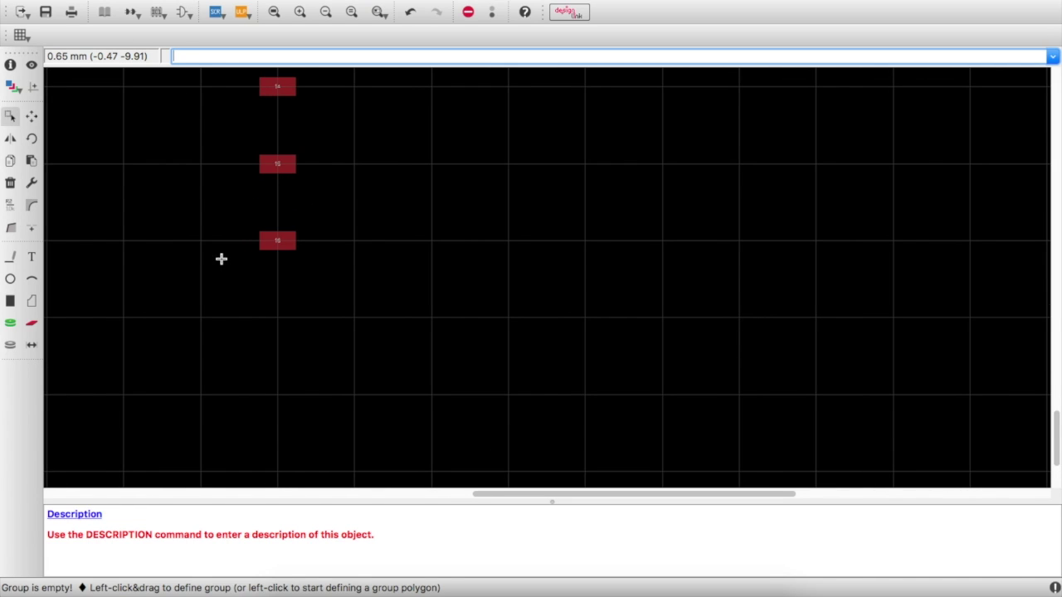
scroll(147, 182, down, 1)
drag(143, 96, 268, 277)
click(8, 163)
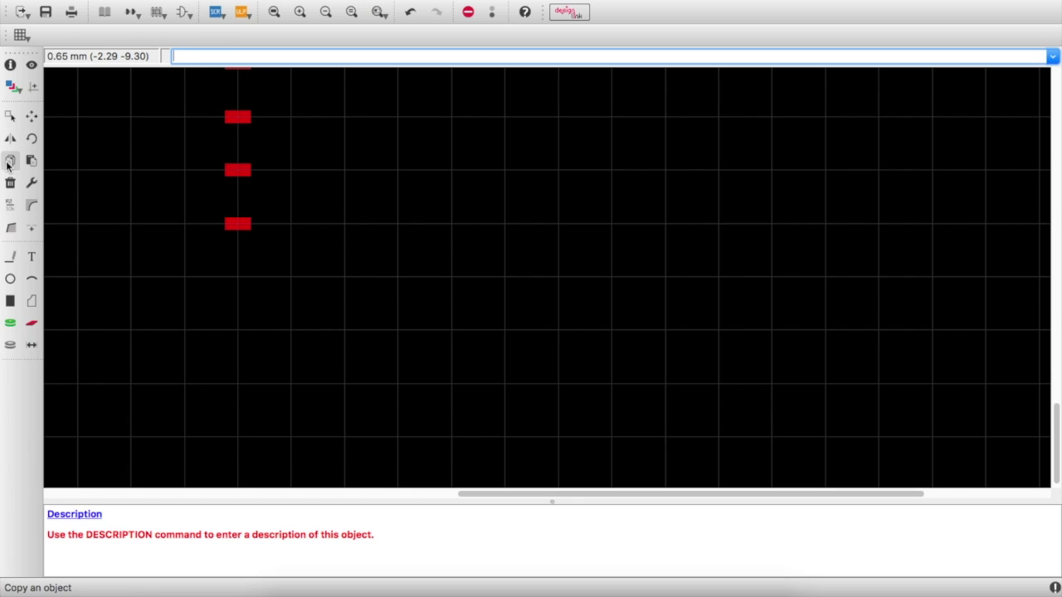
right_click(225, 275)
click(259, 282)
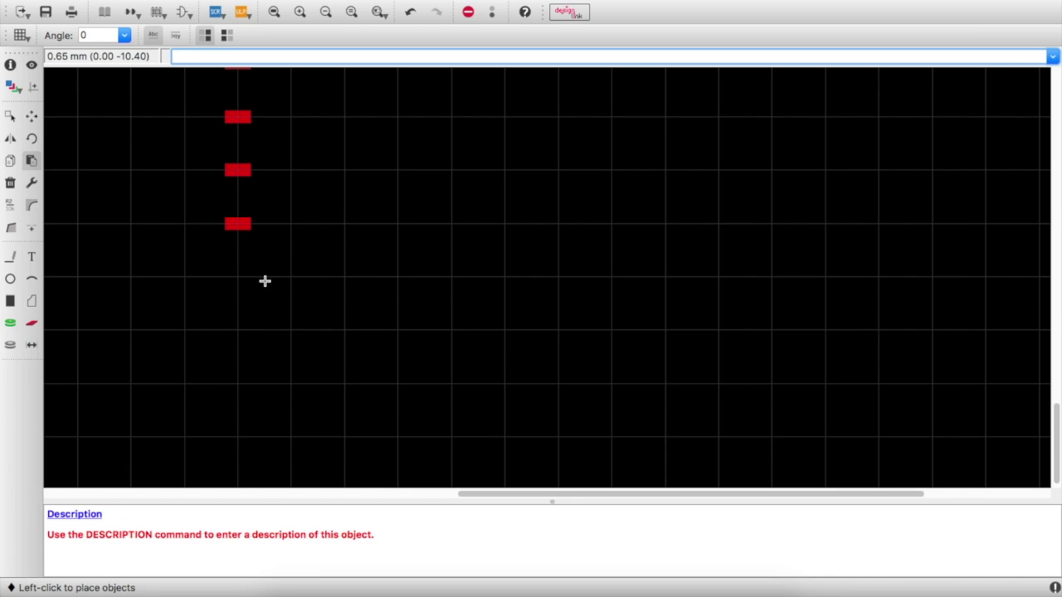
click(251, 439)
scroll(246, 402, down, 3)
scroll(241, 390, up, 5)
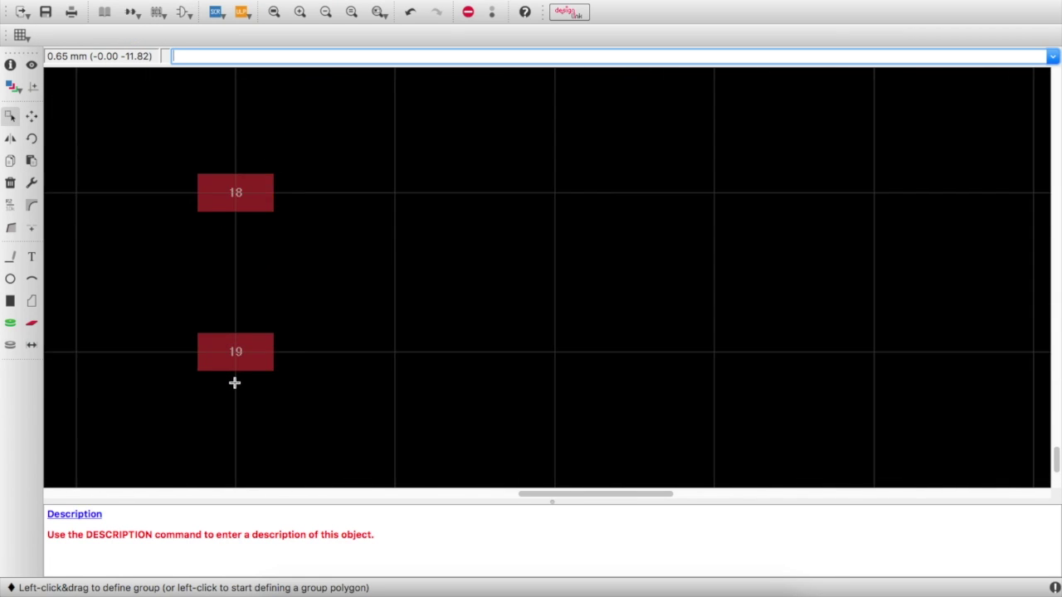
Step: Copy the whole 19-pad column as a group and place it about 15 mm to the right, one grid step higher
scroll(415, 398, down, 6)
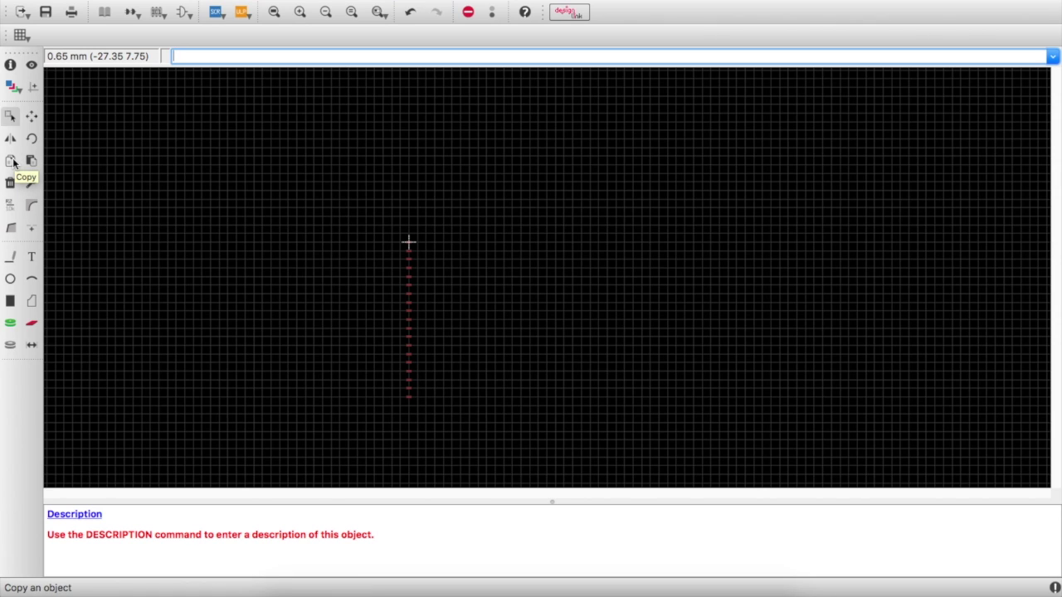
click(10, 116)
drag(298, 196, 488, 443)
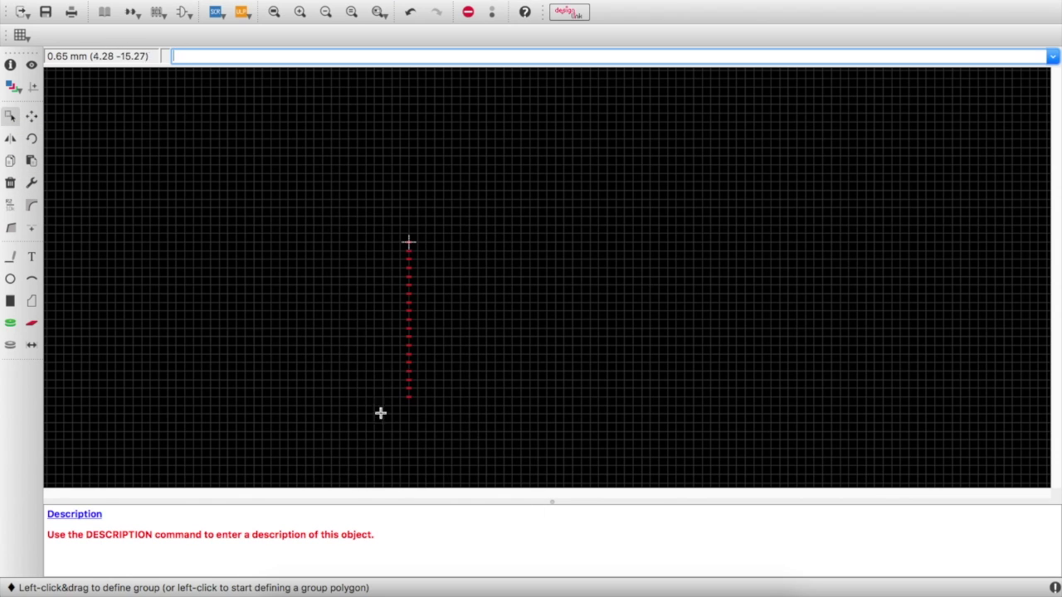
click(10, 162)
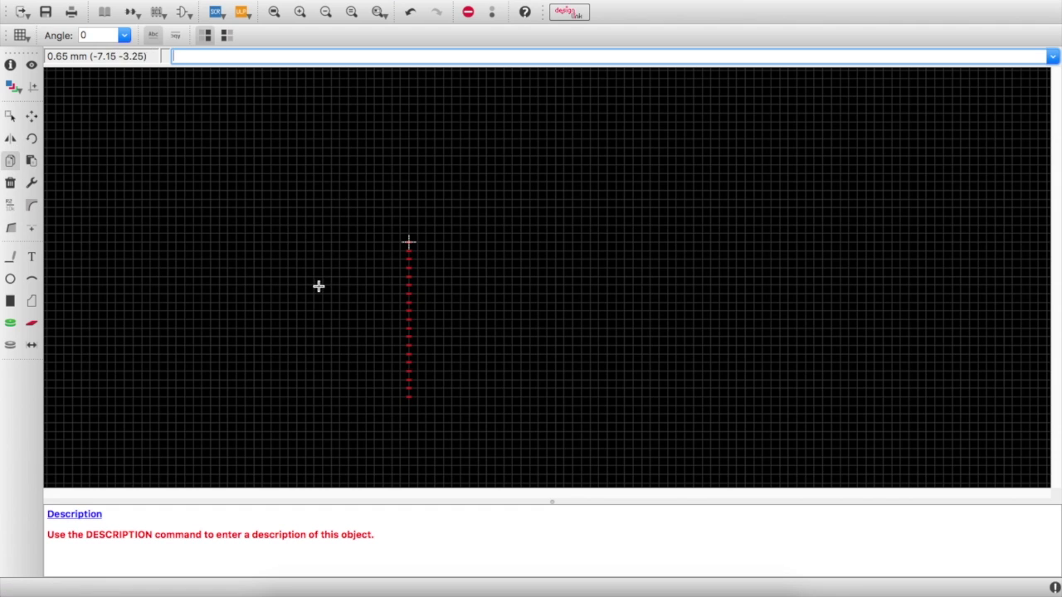
scroll(371, 302, up, 3)
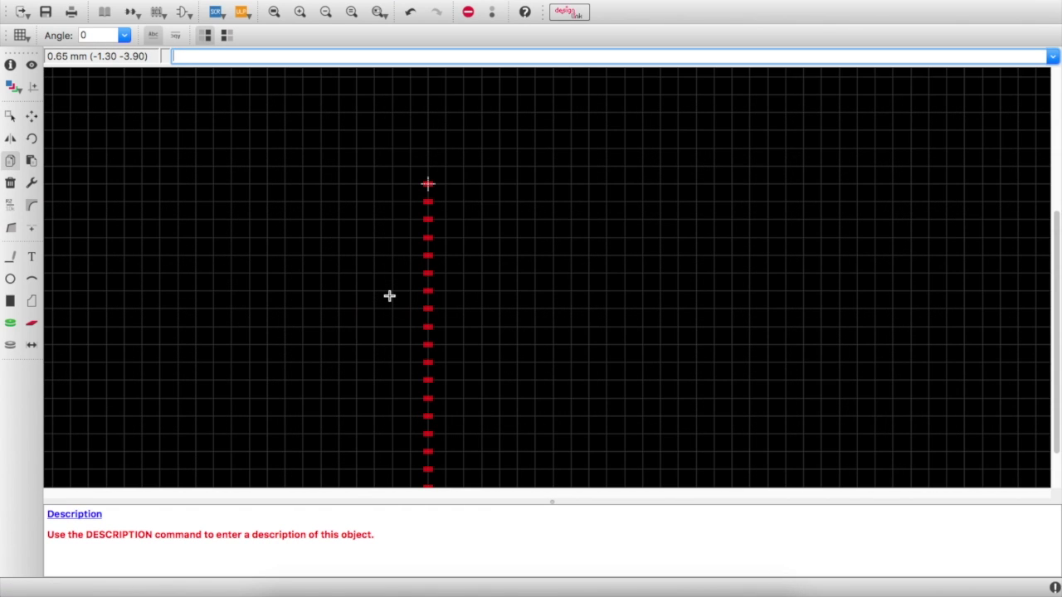
right_click(393, 288)
click(407, 290)
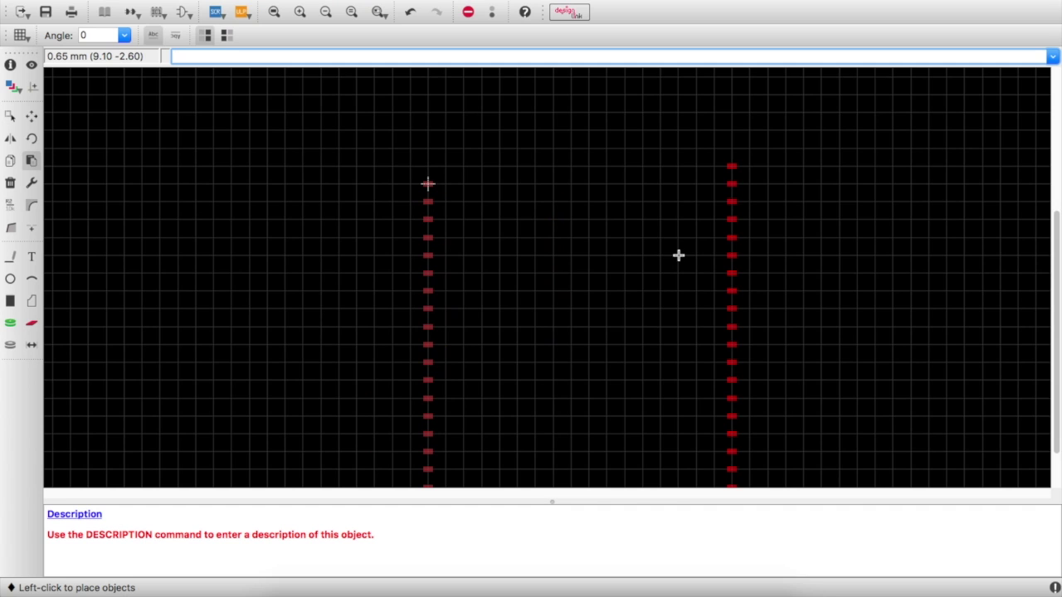
click(785, 254)
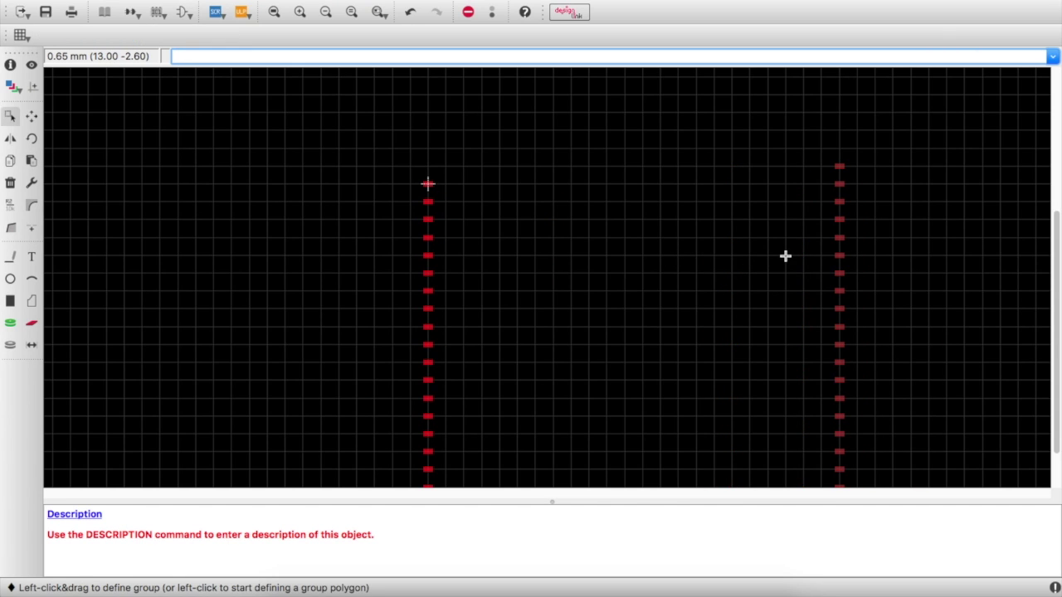
scroll(490, 237, down, 3)
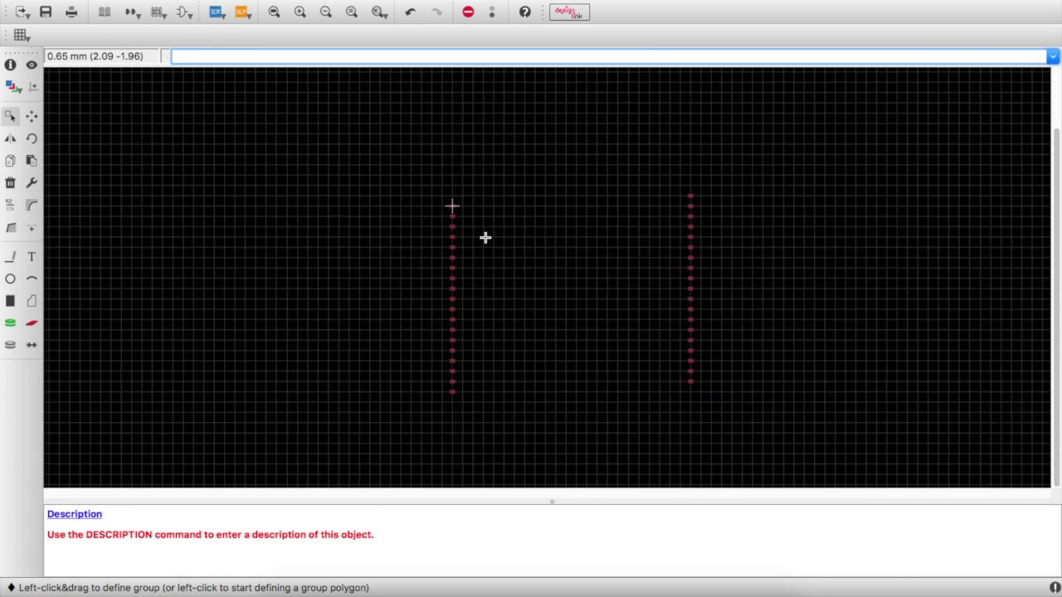
scroll(664, 199, up, 8)
scroll(675, 139, up, 1)
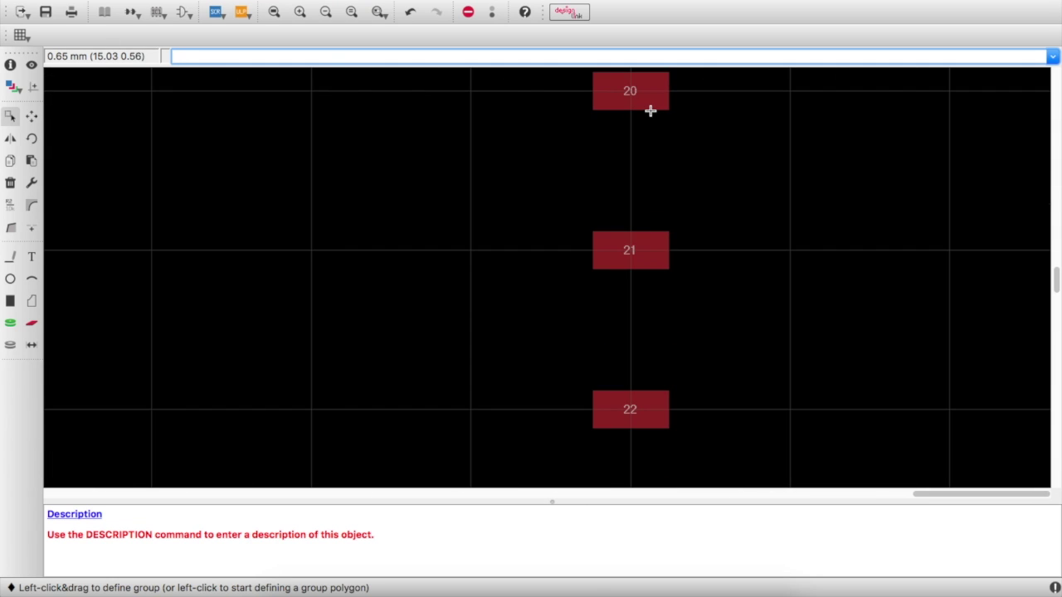
Step: Group the copied right-hand pad column and rotate it by 90 degrees twice
scroll(651, 110, down, 10)
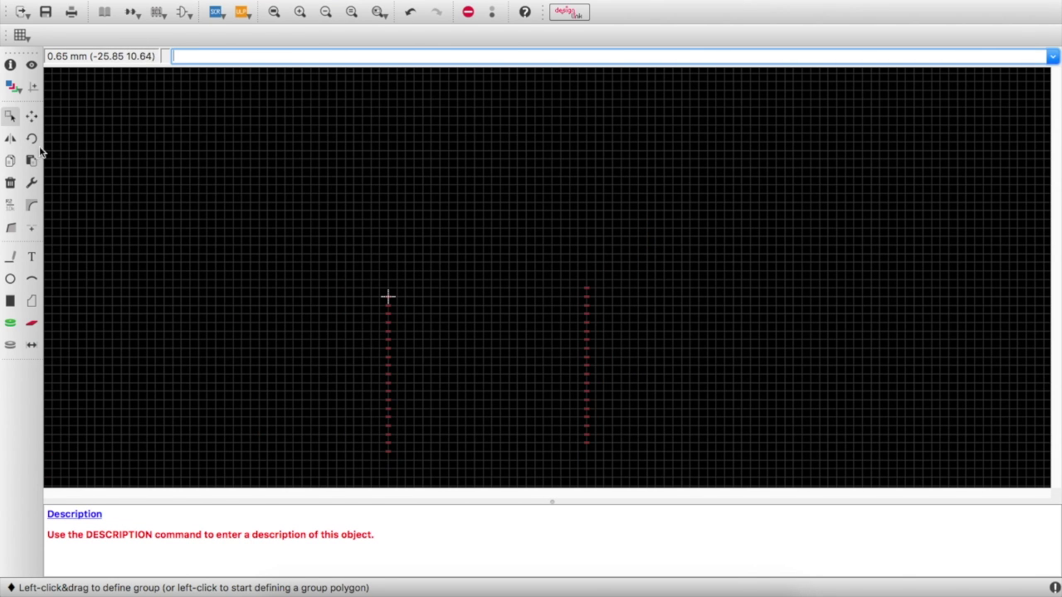
drag(517, 244, 651, 470)
click(32, 139)
right_click(470, 264)
click(486, 274)
right_click(490, 277)
click(494, 280)
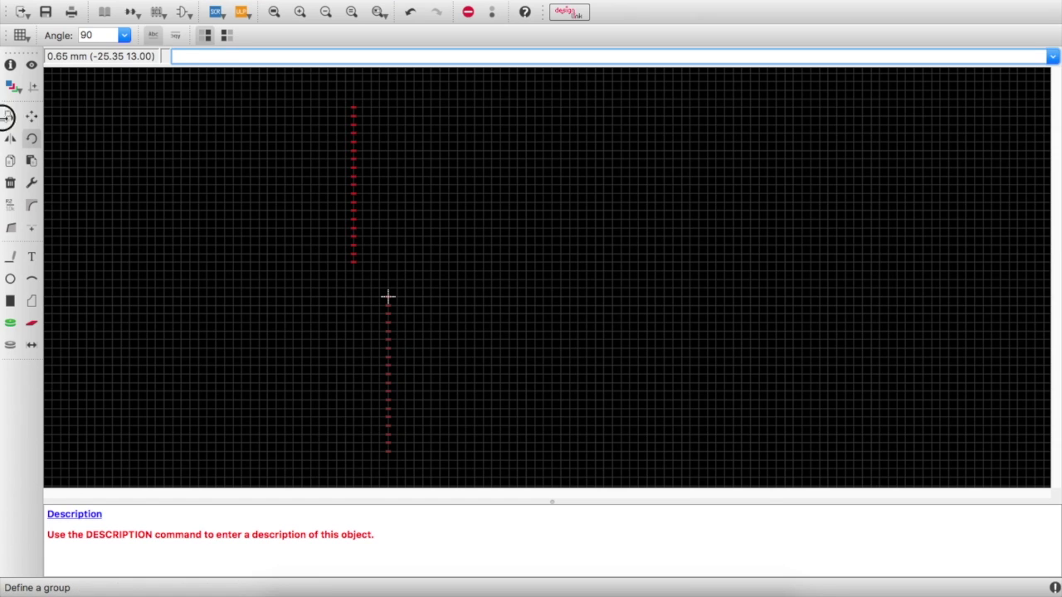
Step: Group the rotated pad column and move it 5.2 mm to the right of the first column, with the top pads level
click(9, 119)
drag(380, 101, 306, 265)
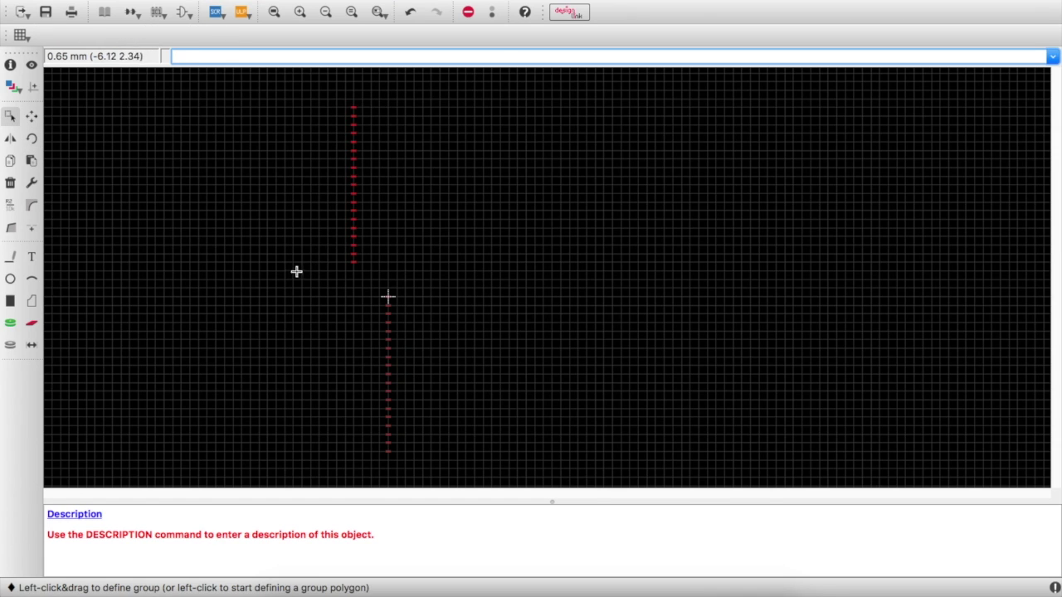
click(32, 117)
ctrl+right_click(258, 190)
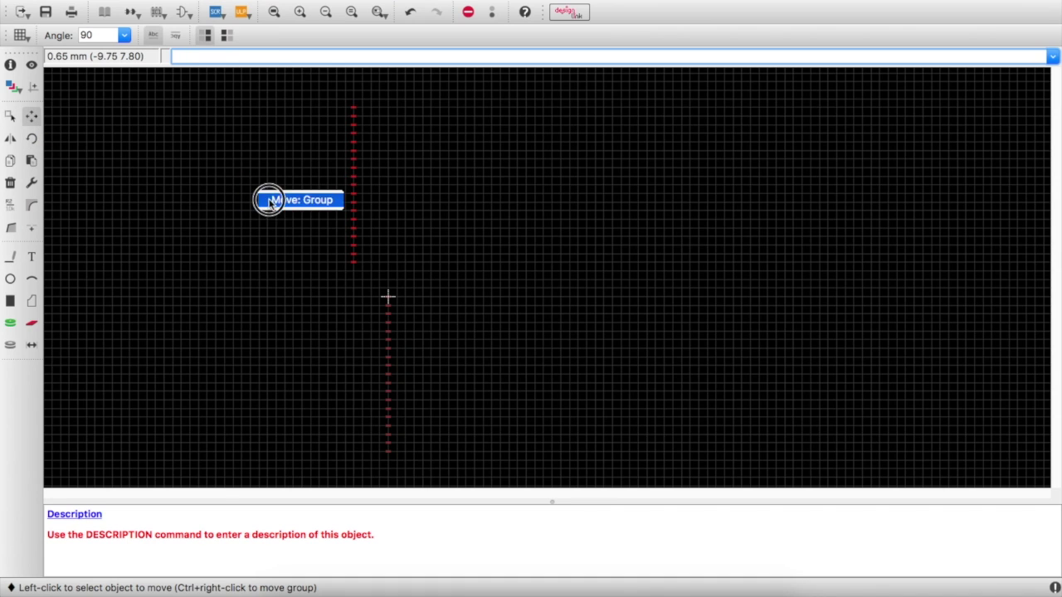
click(268, 199)
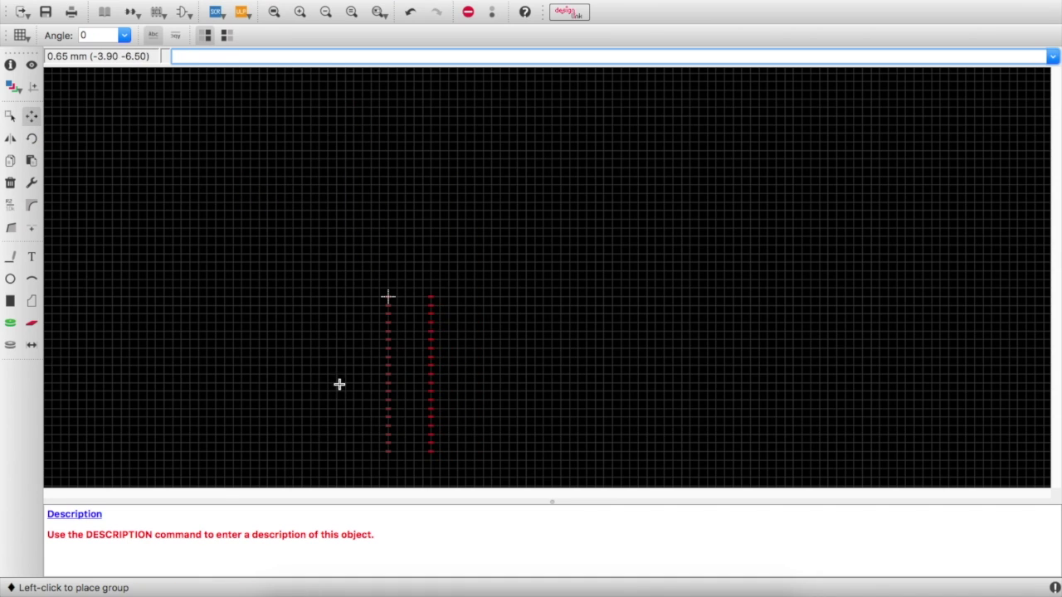
click(365, 382)
scroll(389, 336, down, 3)
scroll(426, 308, up, 6)
scroll(605, 305, up, 3)
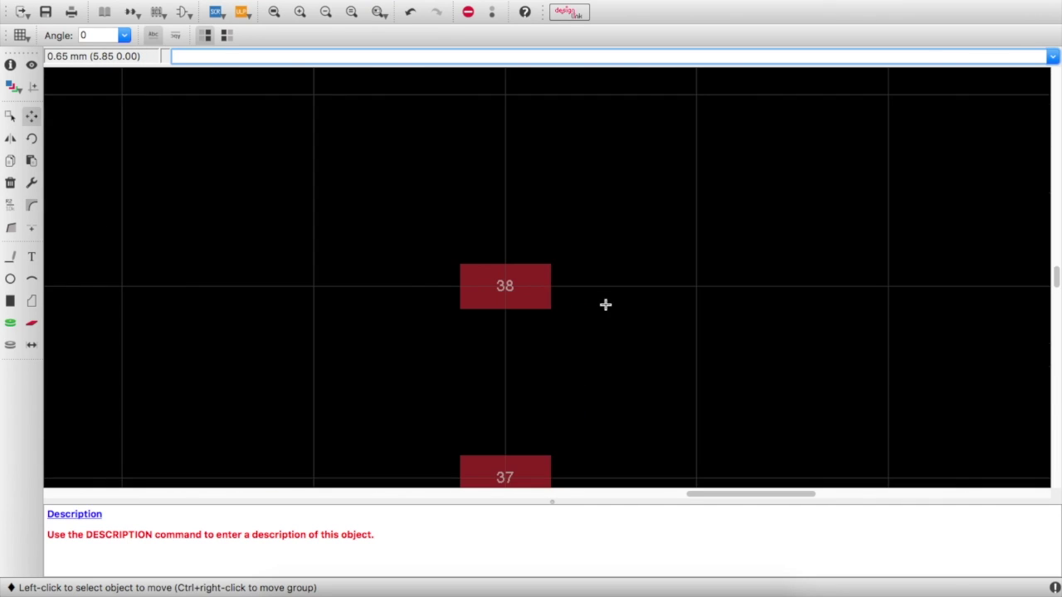
scroll(562, 365, down, 8)
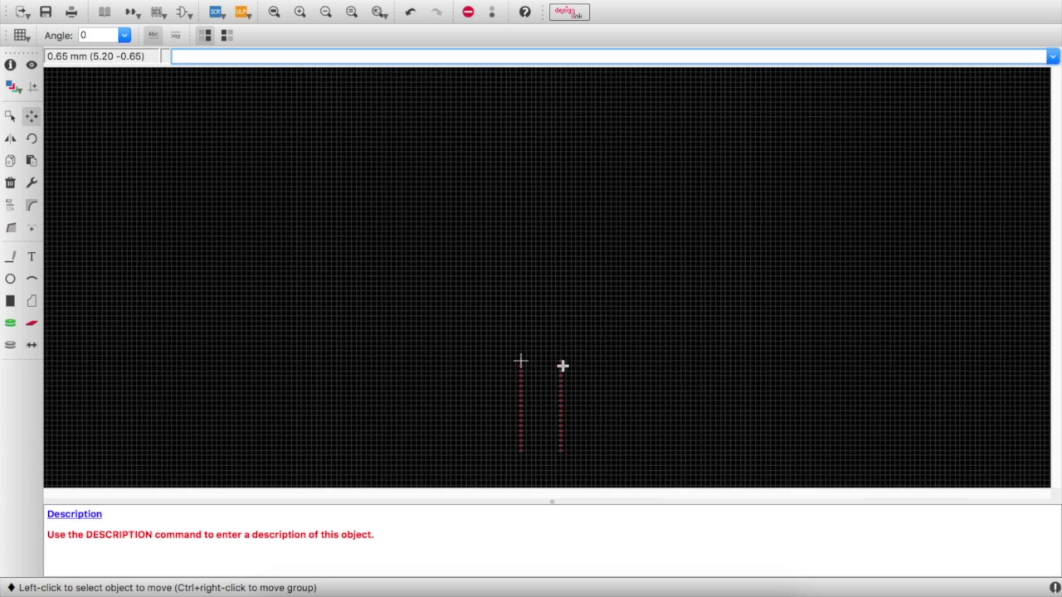
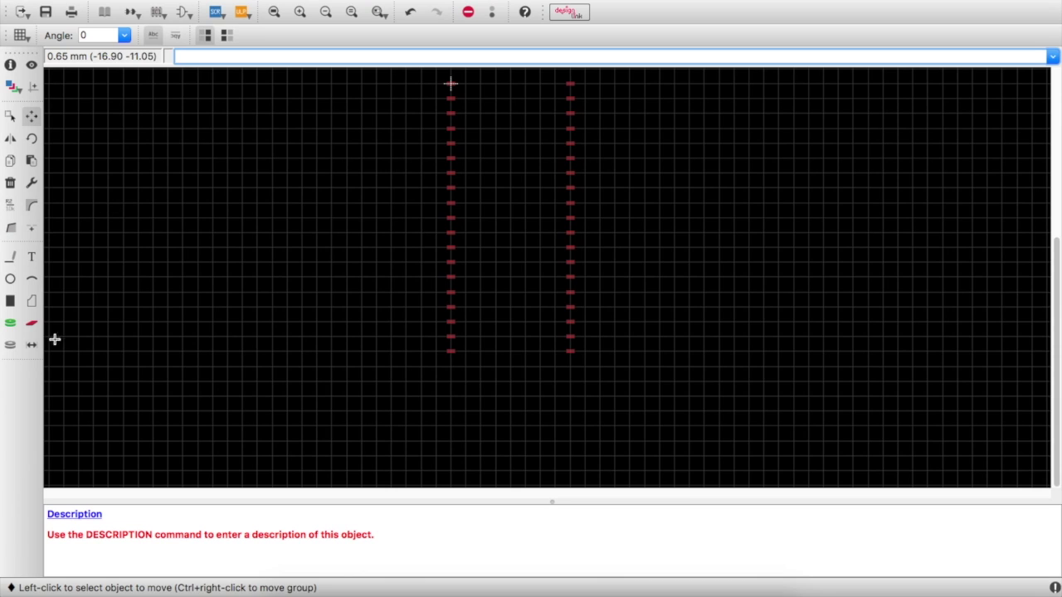
Step: Draw a horizontal 7.40 mm dimension on layer 21 tPlace from the centre of pad 19 to the right, with its line below the pads
click(116, 42)
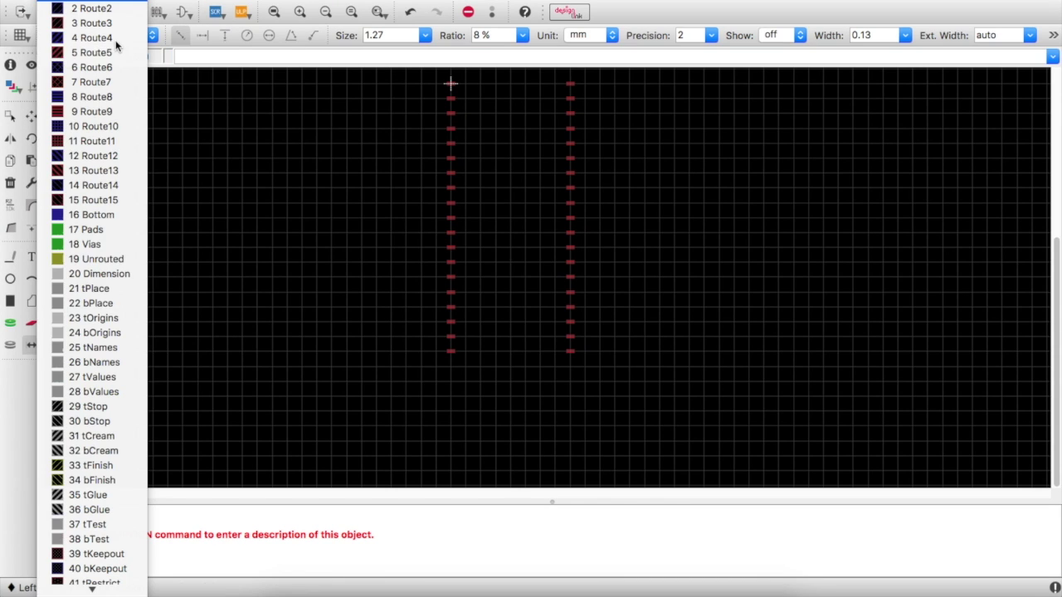
click(116, 290)
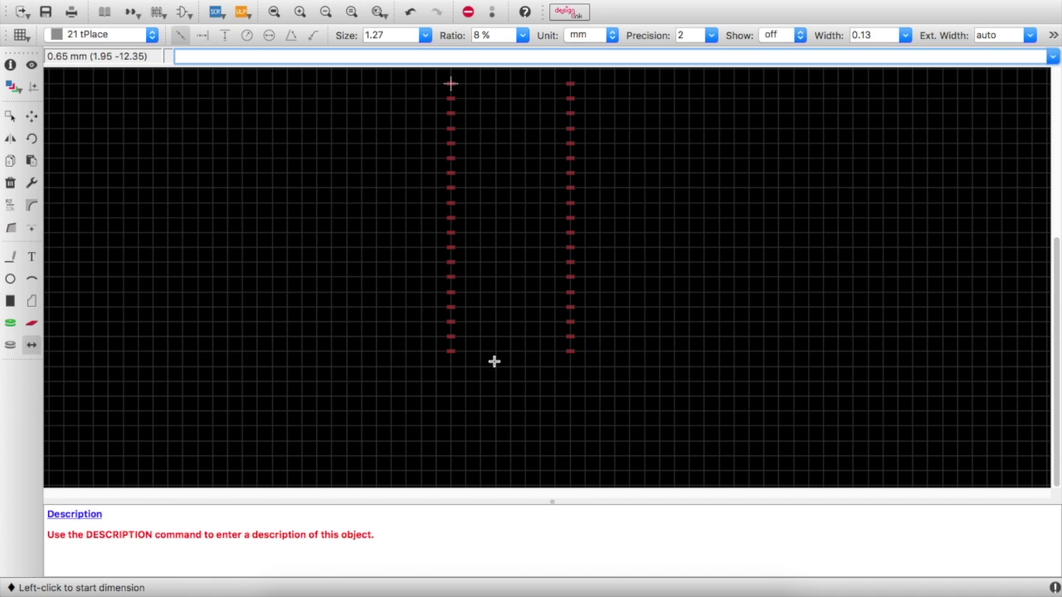
scroll(456, 353, up, 5)
scroll(448, 348, up, 2)
click(429, 341)
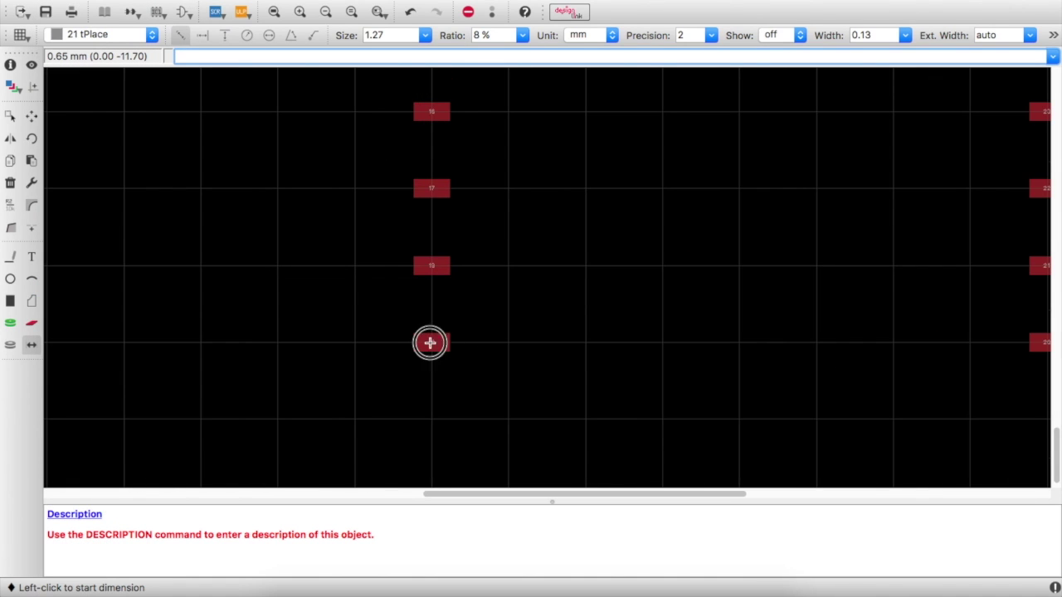
scroll(429, 341, up, 4)
scroll(583, 338, down, 6)
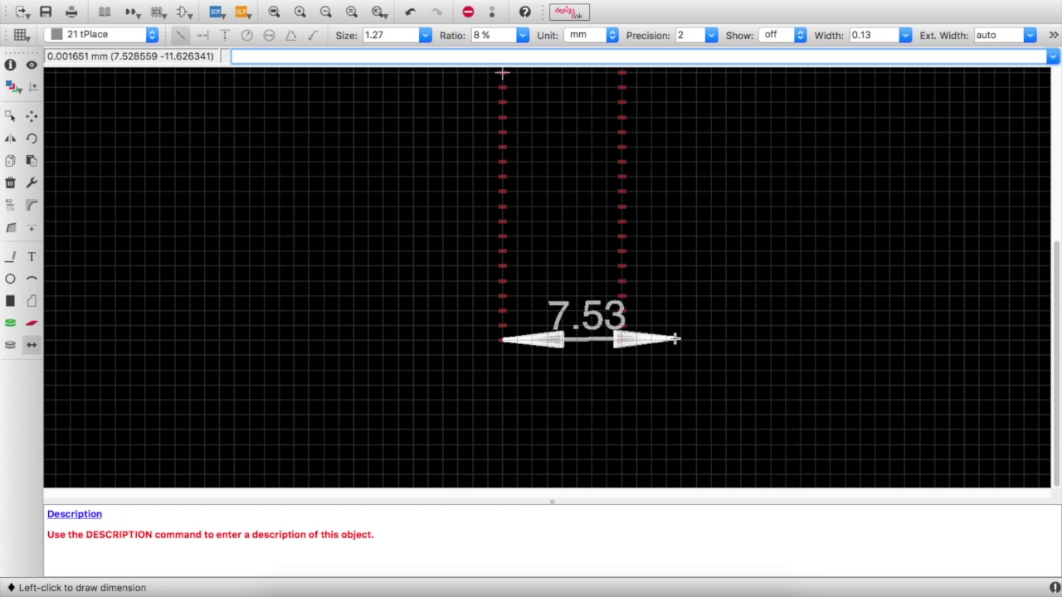
scroll(675, 339, down, 5)
scroll(675, 338, up, 10)
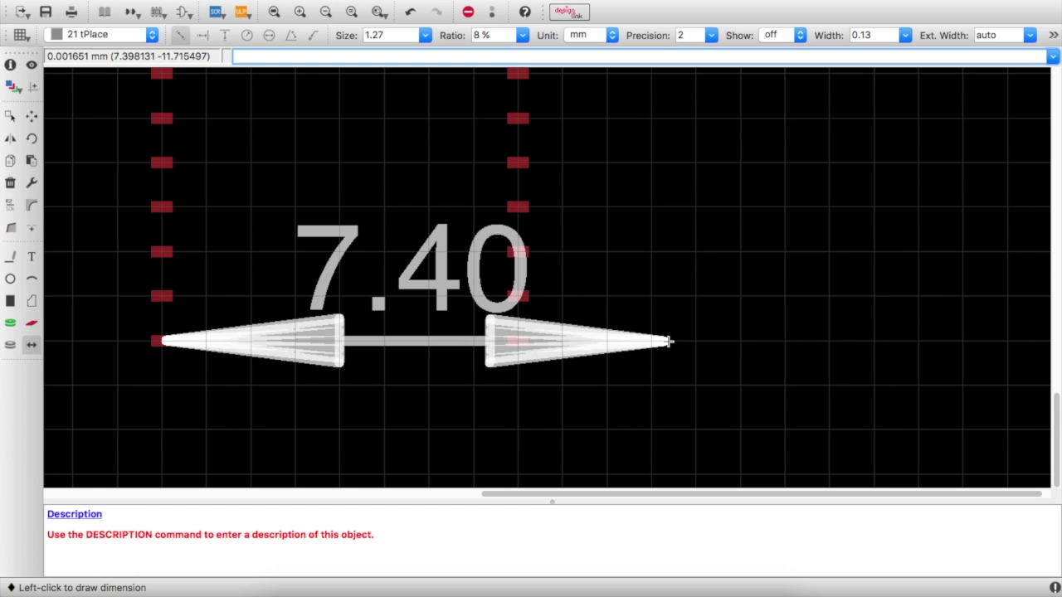
scroll(669, 341, up, 3)
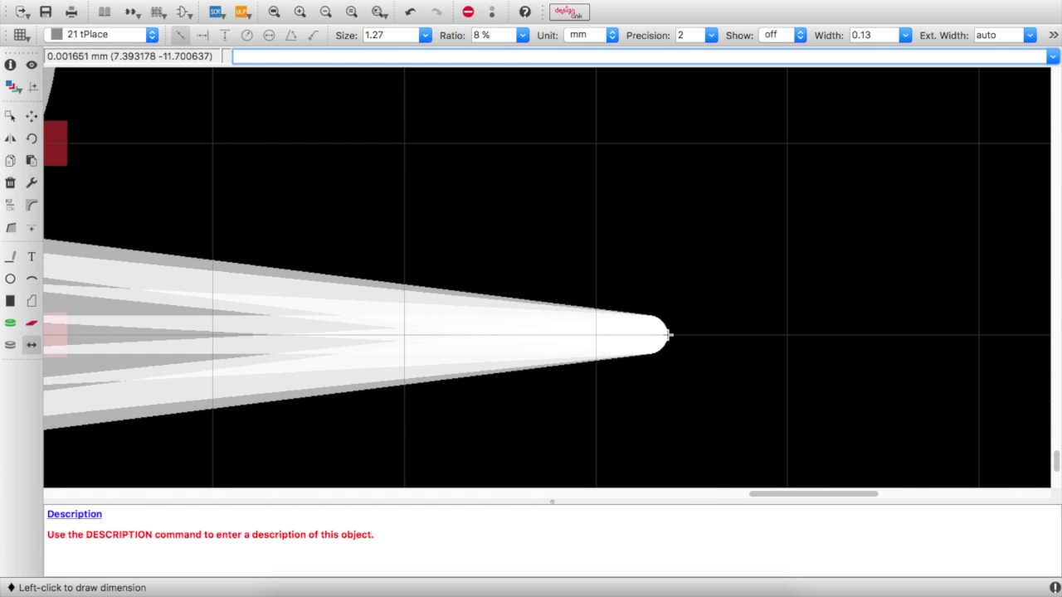
scroll(669, 335, down, 3)
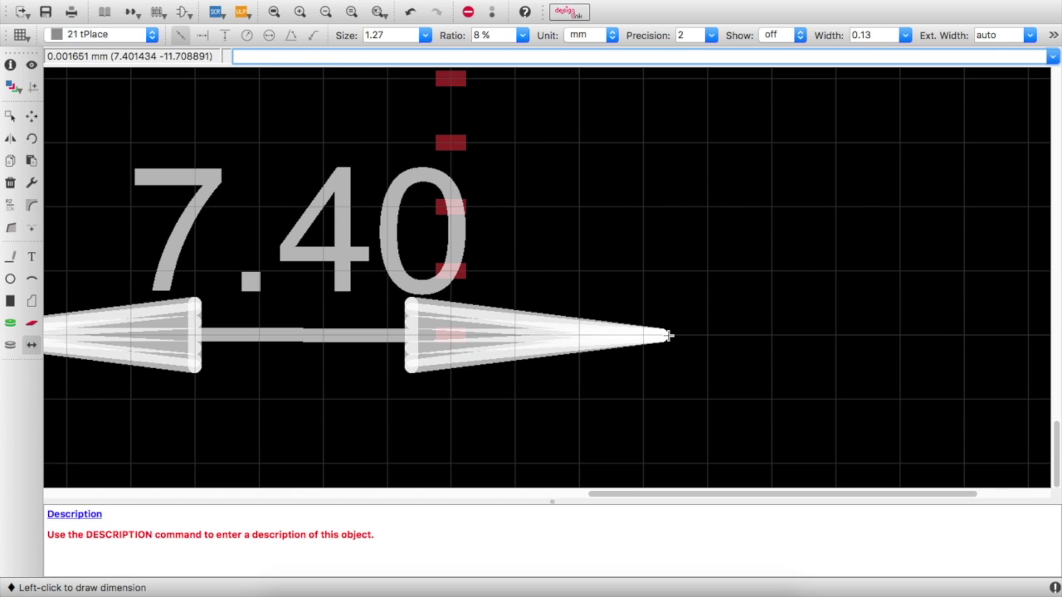
click(670, 334)
scroll(730, 400, down, 3)
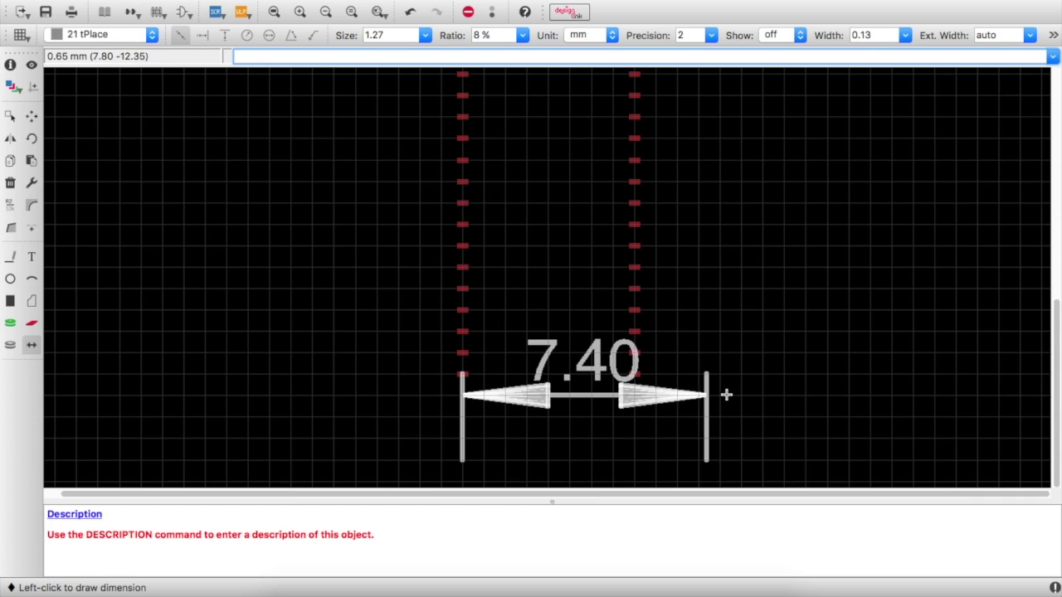
click(705, 456)
Step: Group the right-hand pad column and move it until pad 20 is centred on the end of the dimension's right extension line
scroll(697, 448, down, 1)
scroll(698, 448, down, 1)
scroll(697, 417, up, 5)
scroll(697, 417, down, 3)
scroll(685, 372, up, 4)
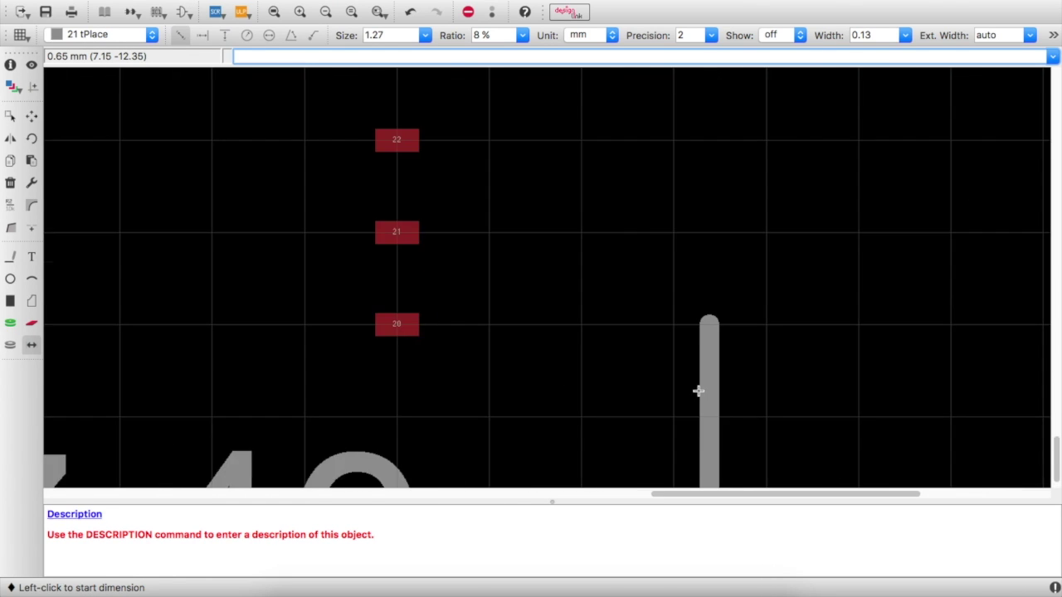
scroll(698, 391, up, 3)
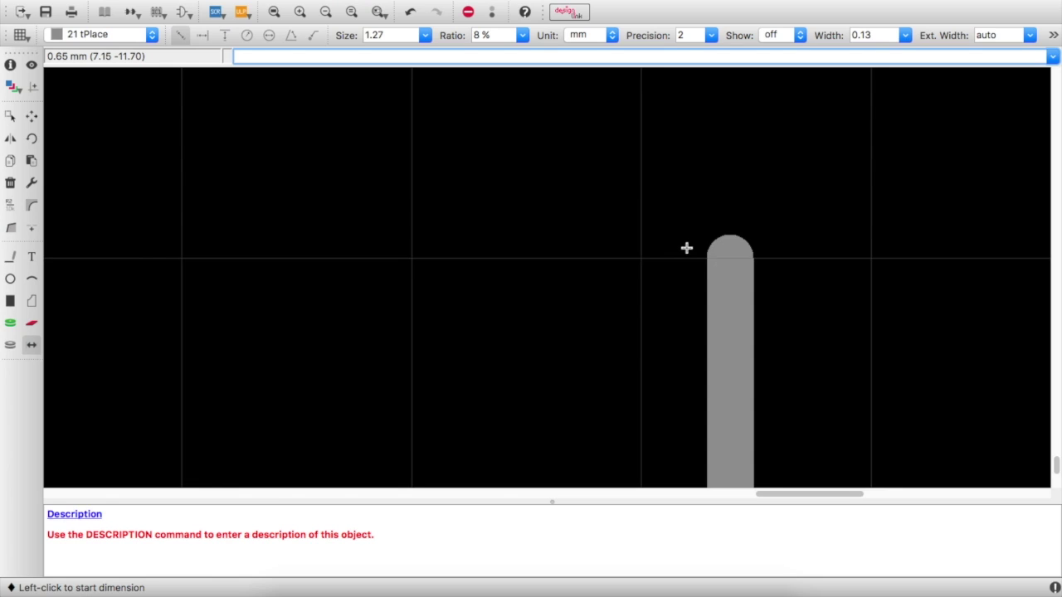
scroll(686, 248, down, 5)
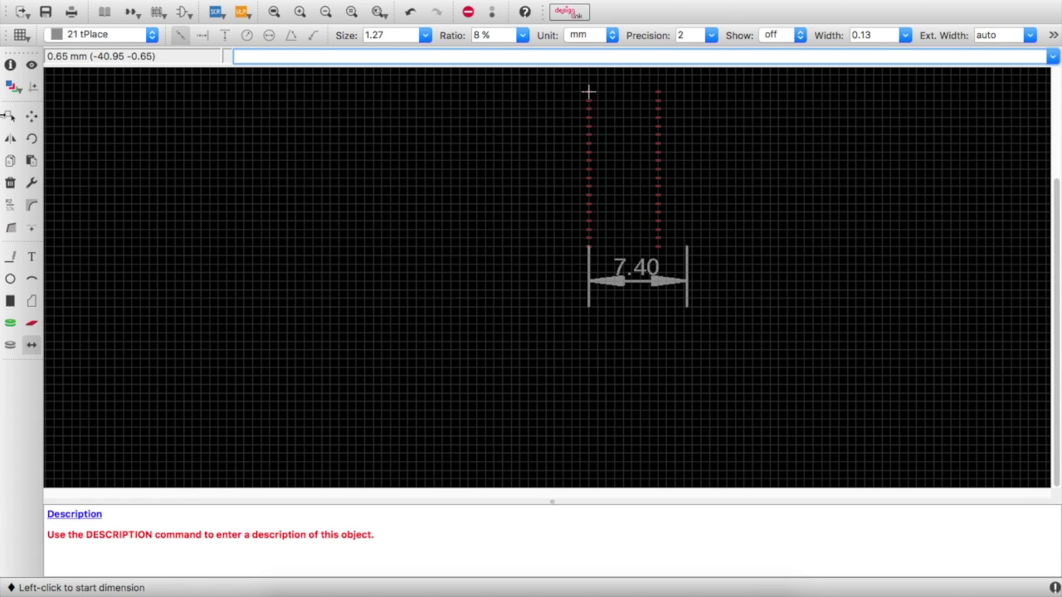
click(10, 117)
drag(672, 83, 640, 255)
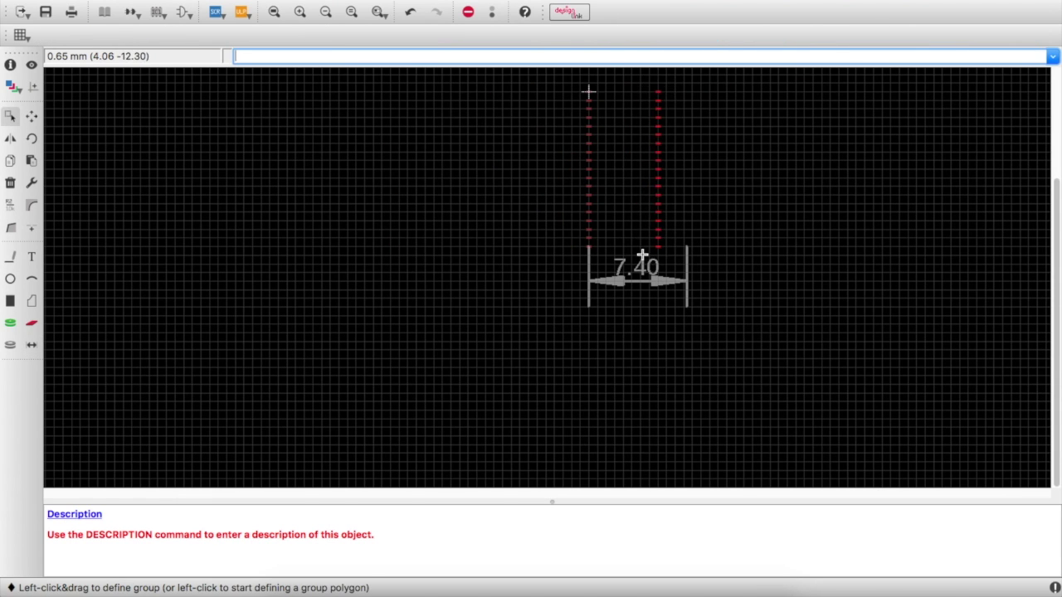
click(30, 116)
scroll(644, 256, up, 5)
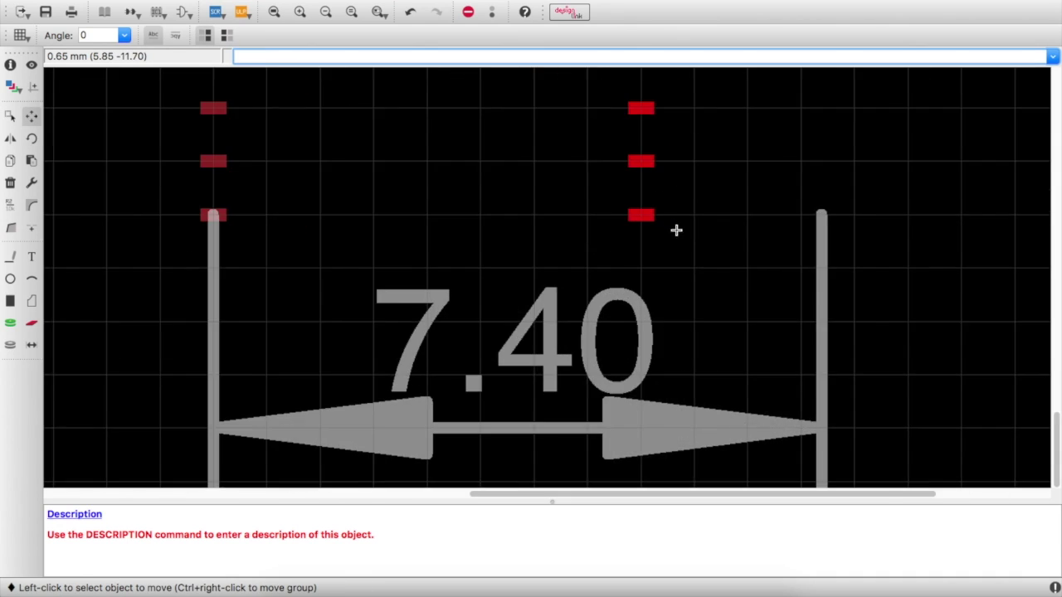
scroll(676, 230, up, 3)
right_click(638, 209)
click(683, 332)
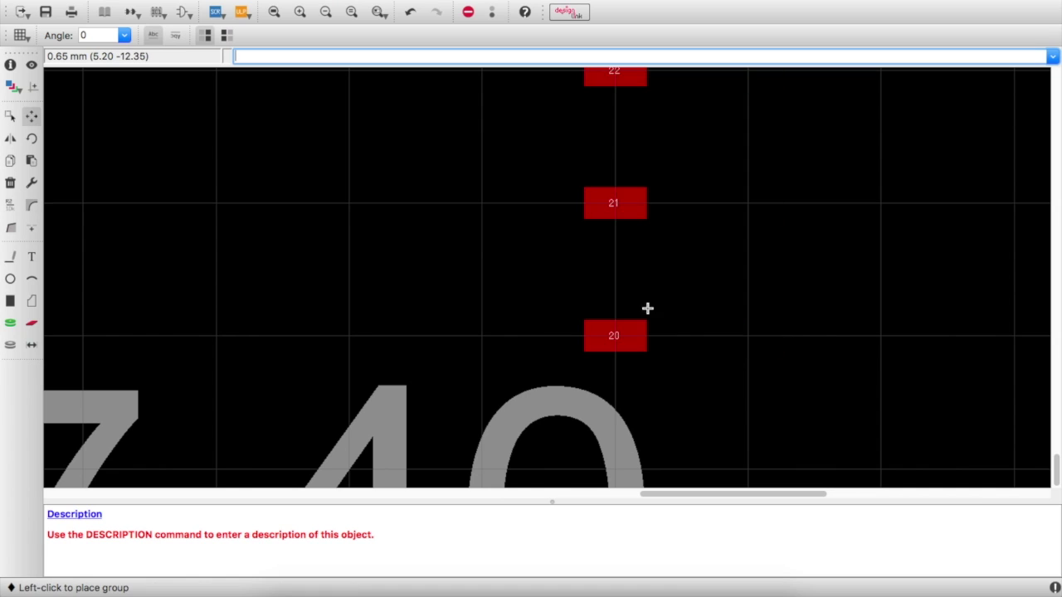
scroll(509, 232, up, 2)
scroll(510, 233, down, 6)
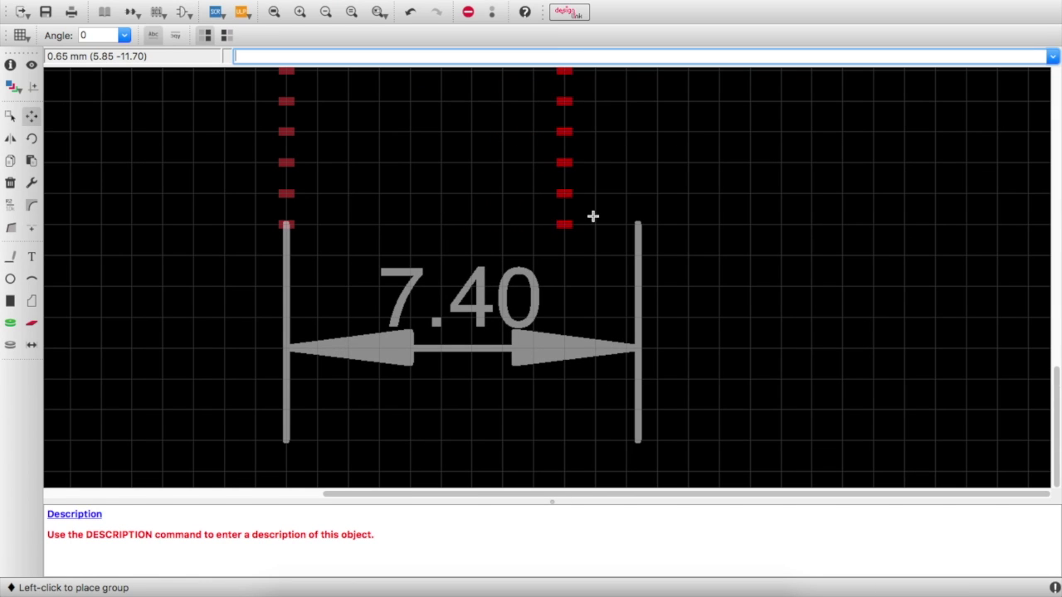
scroll(635, 222, up, 4)
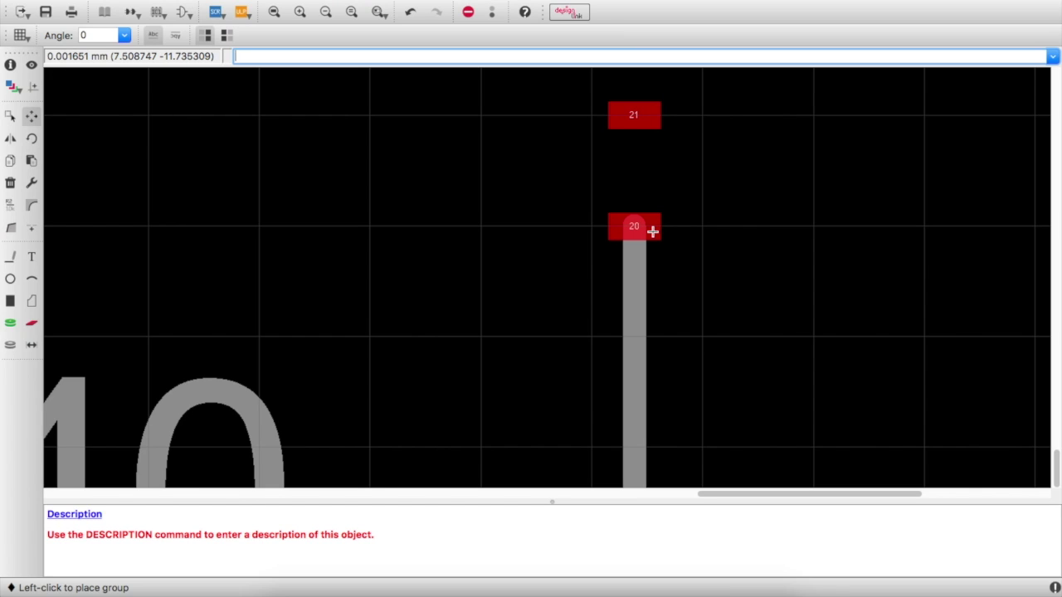
click(653, 231)
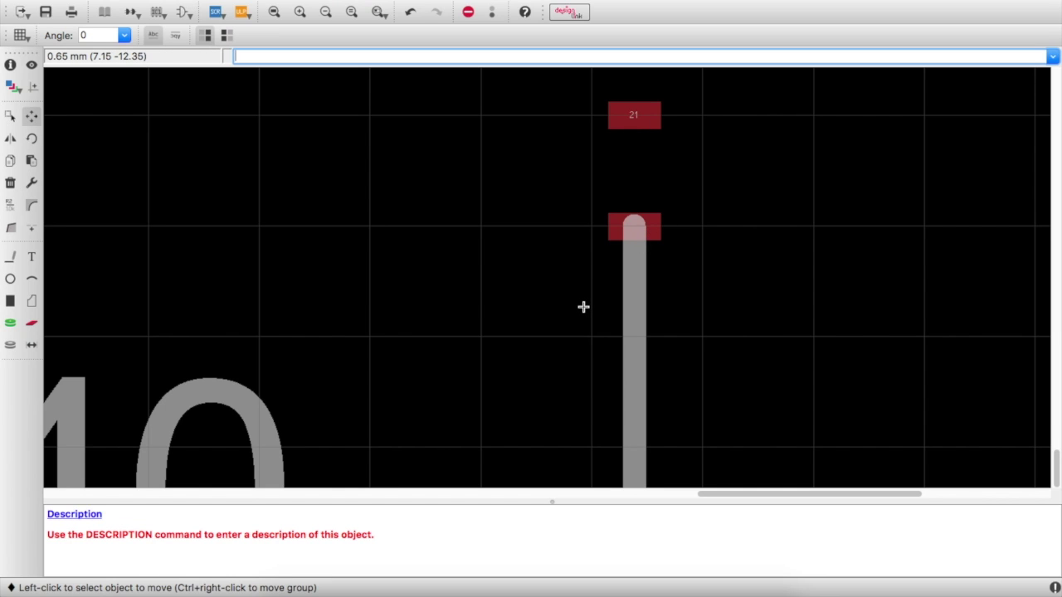
Step: Examine how the bottom pads of both columns line up with the dimension's extension lines
scroll(583, 306, down, 5)
scroll(292, 294, up, 4)
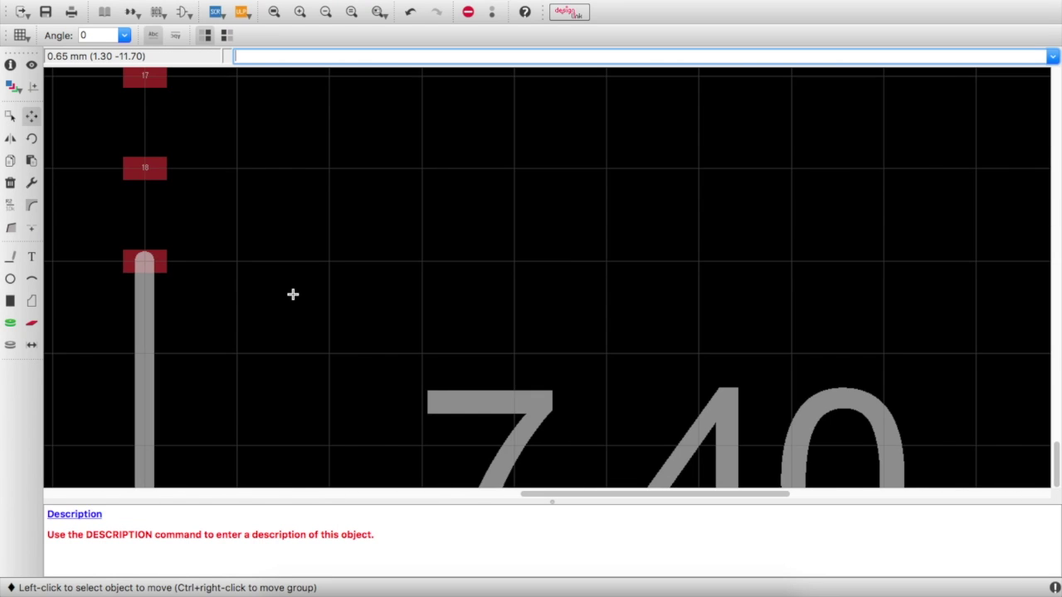
scroll(168, 280, up, 3)
scroll(185, 285, down, 5)
scroll(614, 274, up, 2)
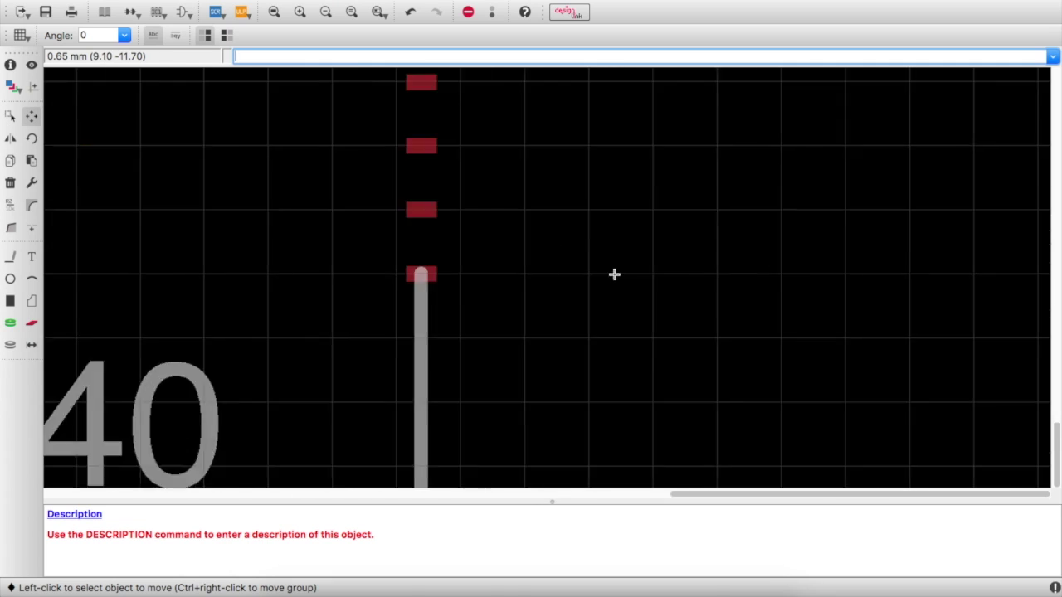
scroll(351, 277, up, 3)
scroll(323, 271, down, 2)
scroll(327, 273, up, 1)
scroll(327, 274, down, 1)
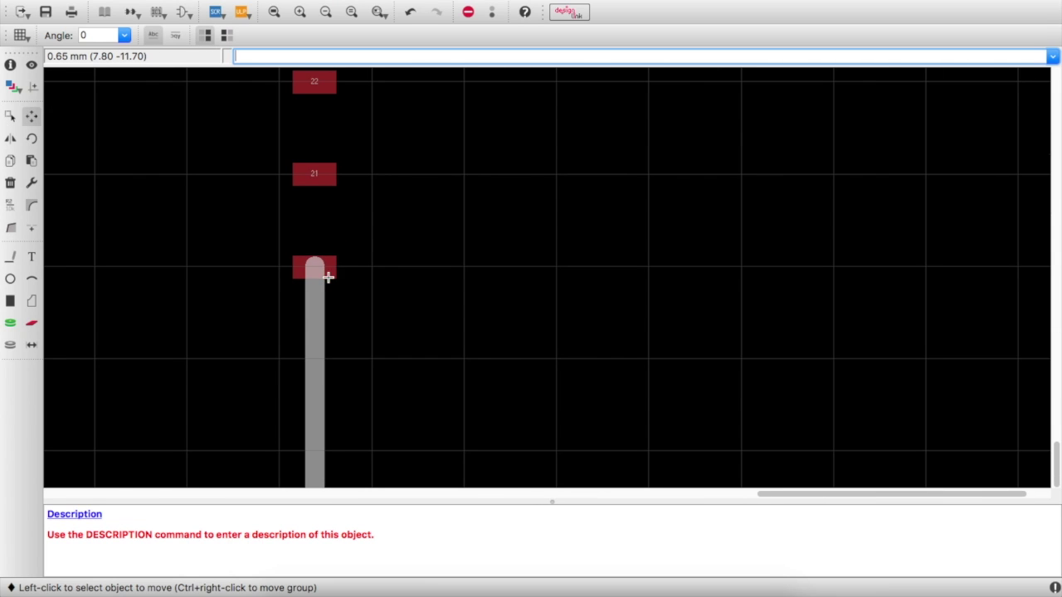
Step: Set the alternative grid size to 0.065 mm
click(21, 36)
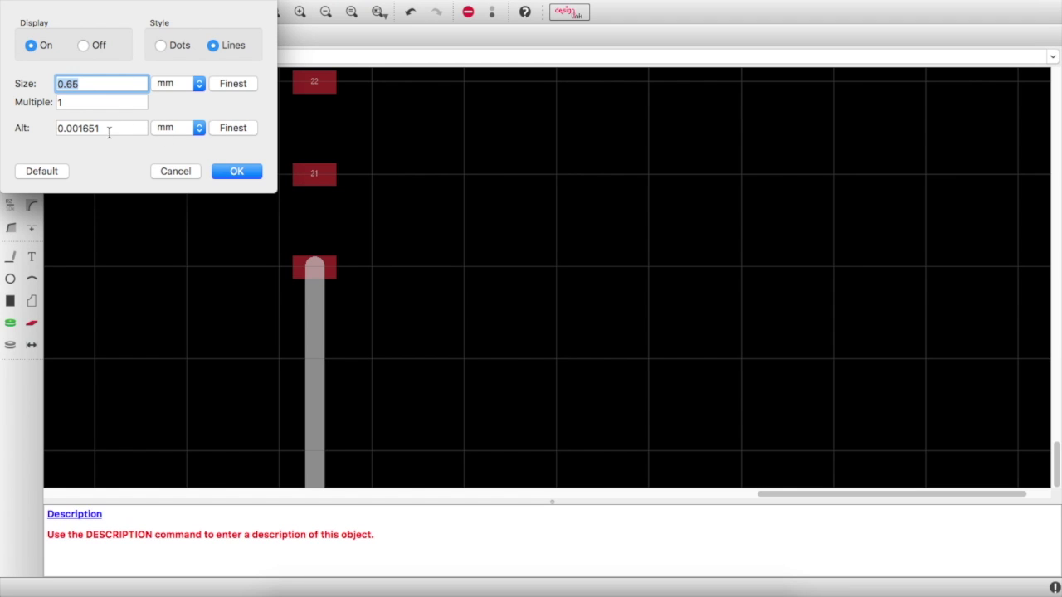
click(109, 130)
text(0.)
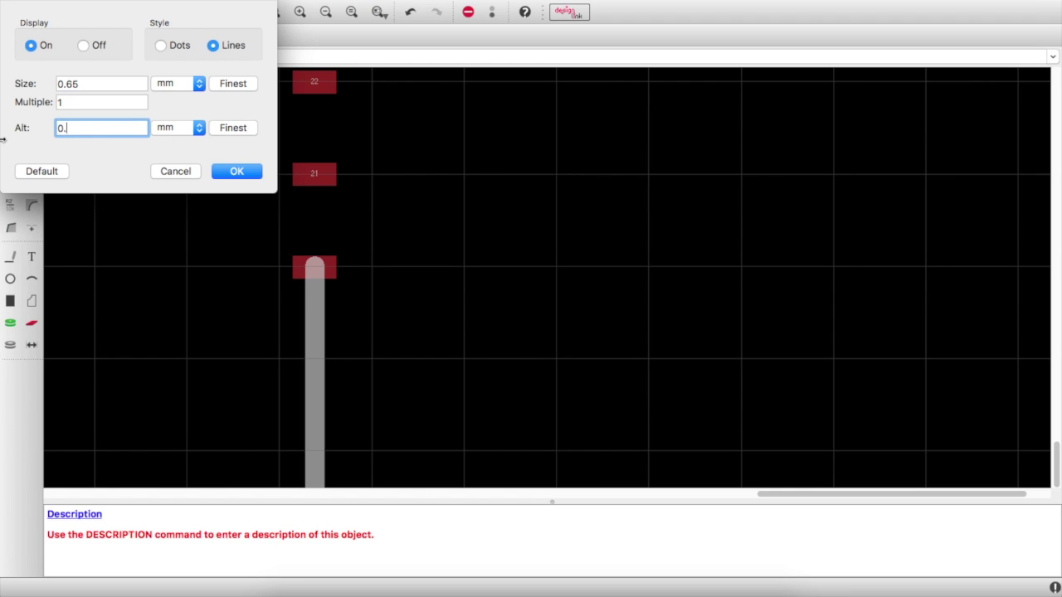
key(Return)
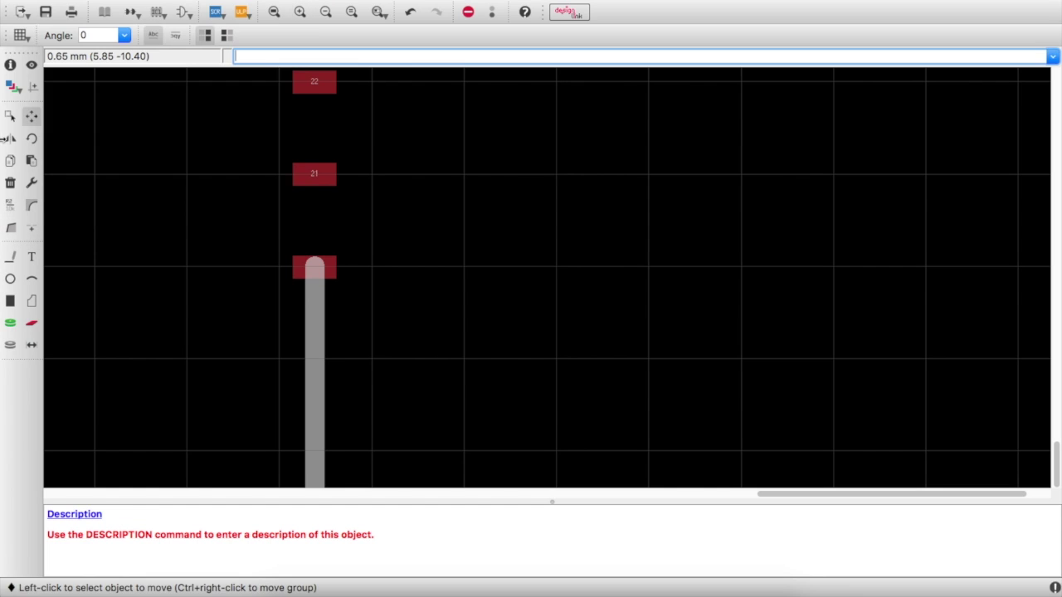
Step: Undo the right-hand column's last move and the dimension below the pads
scroll(282, 257, down, 5)
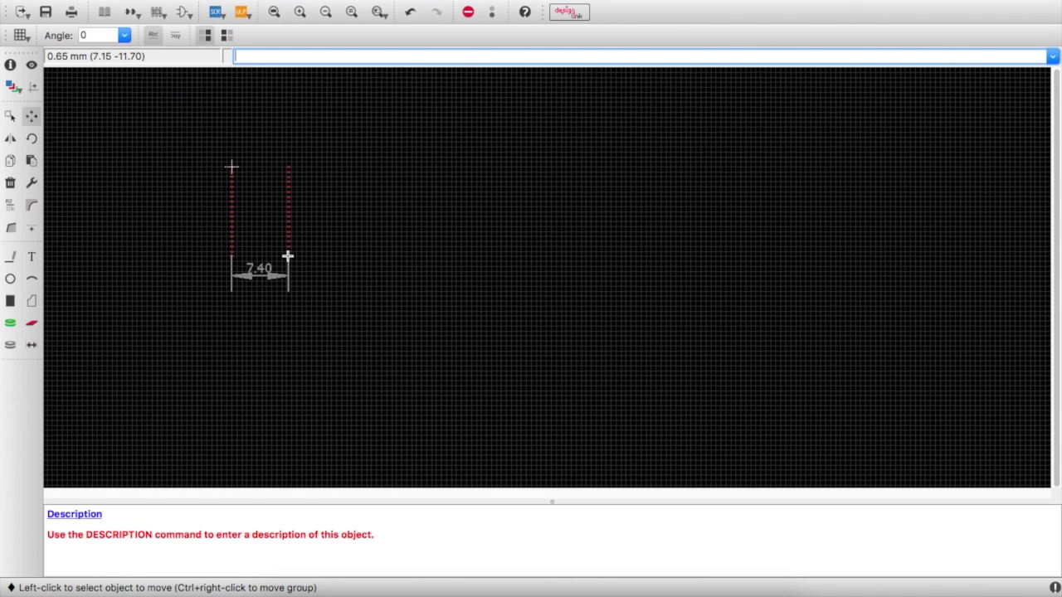
scroll(289, 170, down, 3)
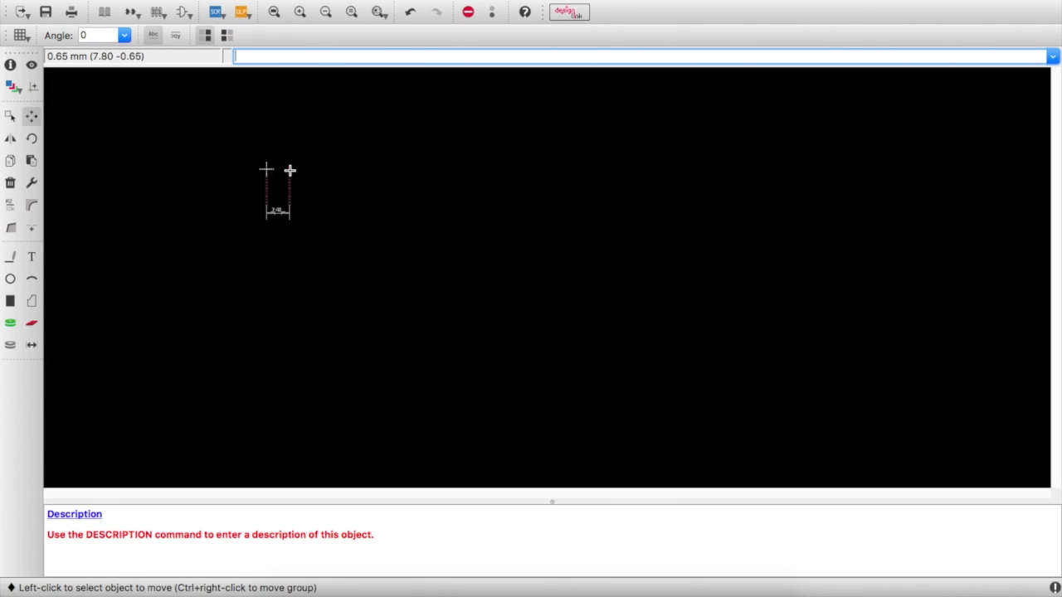
scroll(290, 169, up, 5)
scroll(315, 190, down, 4)
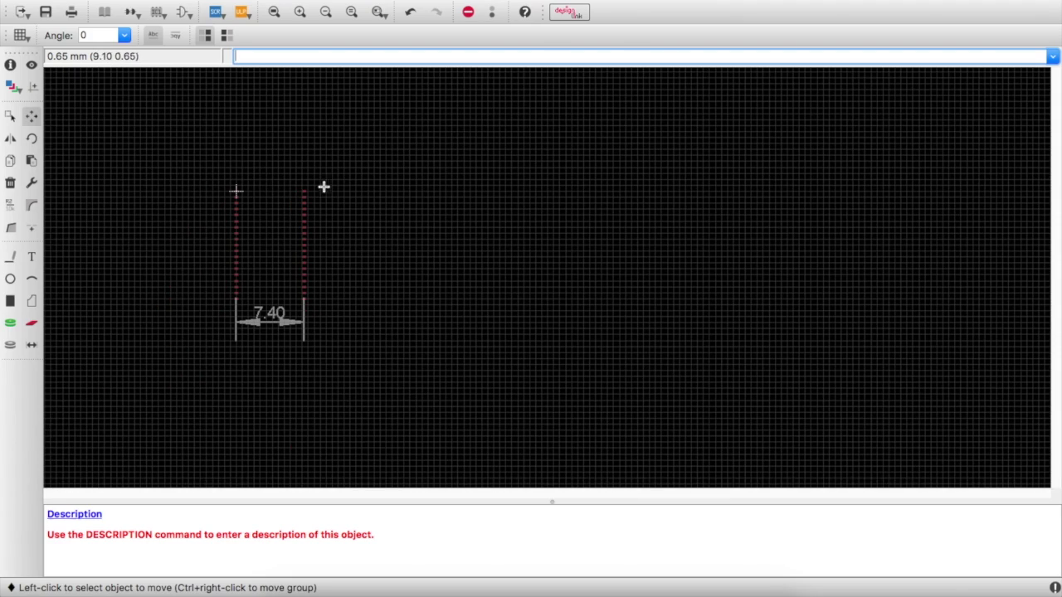
scroll(254, 244, down, 1)
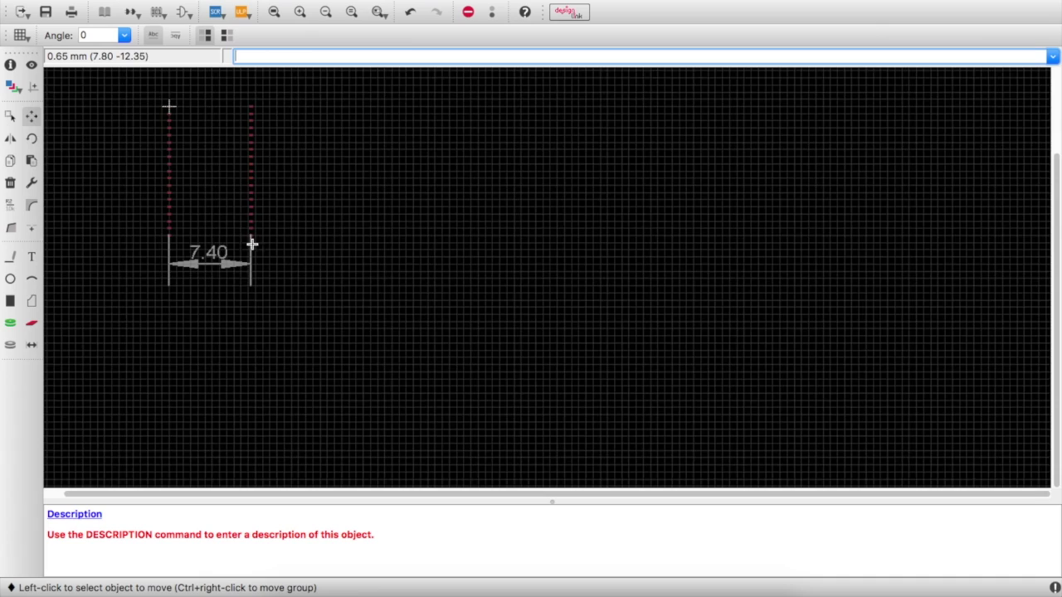
scroll(254, 244, up, 4)
key(ctrl+z)
key(ctrl+z)
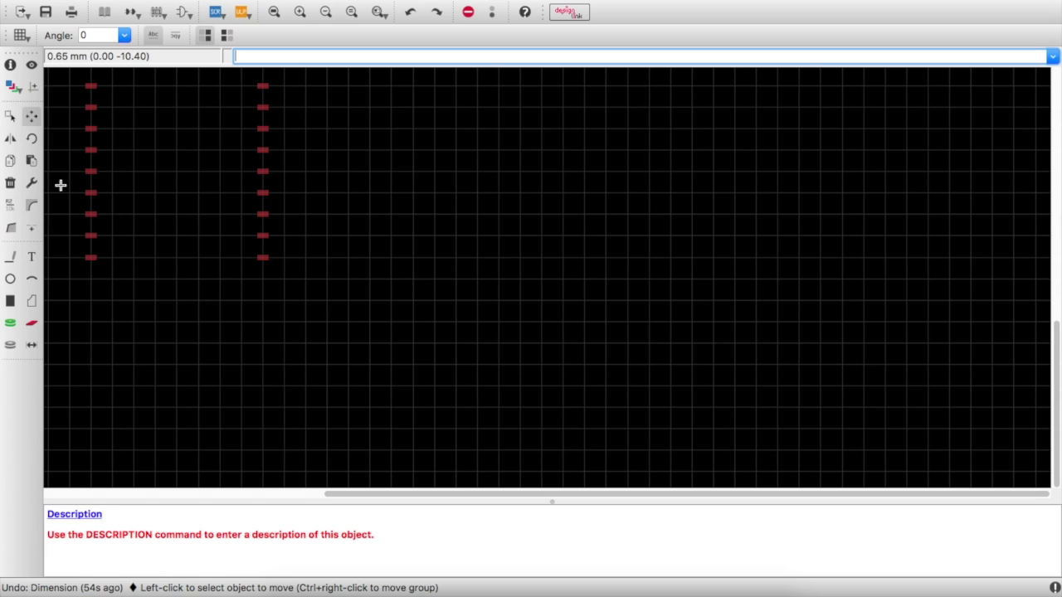
Step: Draw a 7.41 mm horizontal dimension starting at pad 19's centre, with its dimension line about 2.6 mm below the pads
click(22, 35)
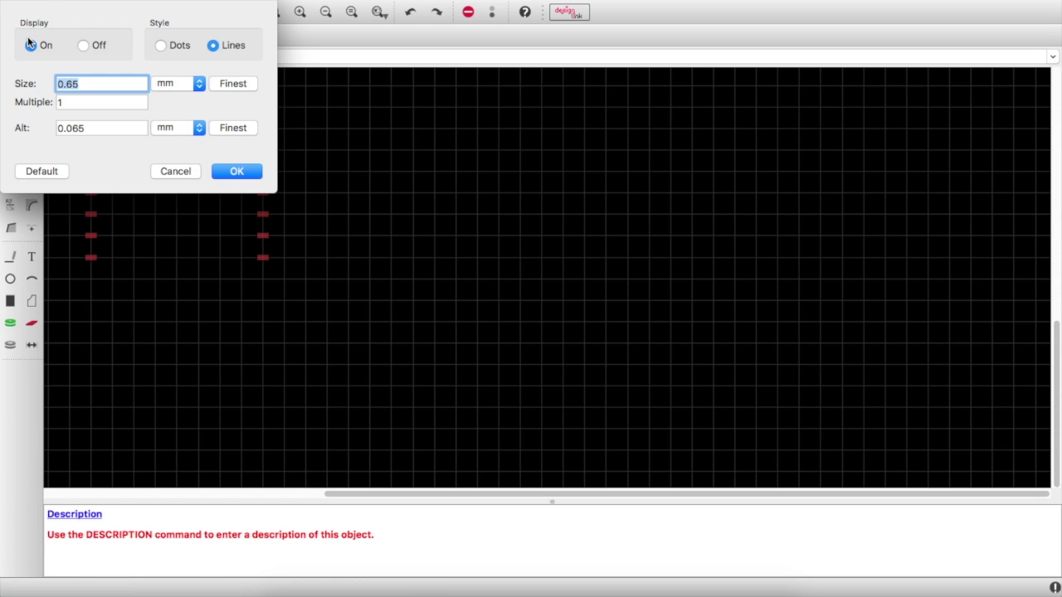
click(234, 170)
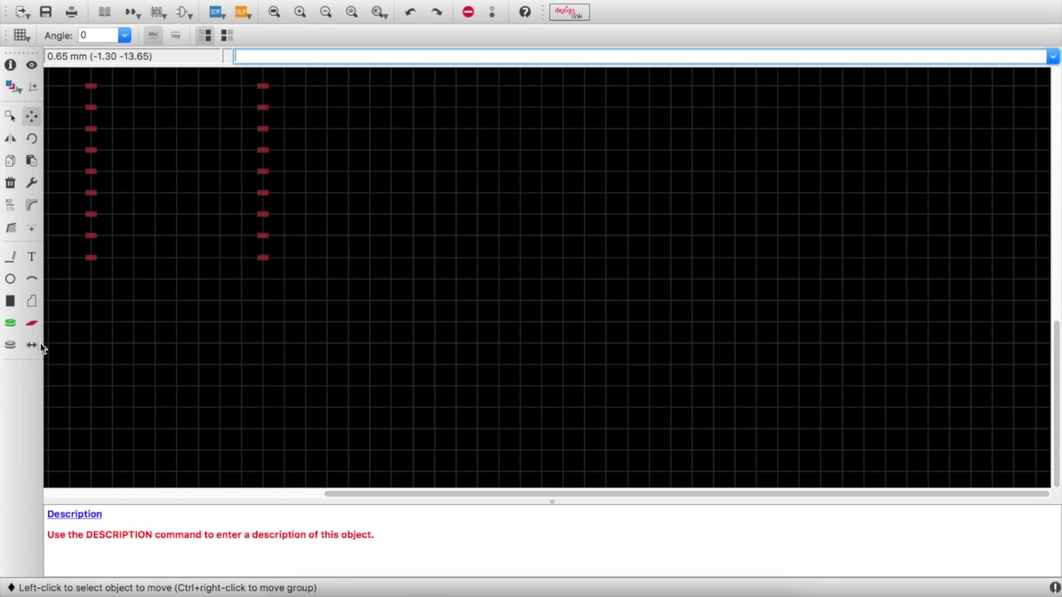
click(32, 345)
scroll(83, 269, down, 3)
scroll(80, 257, up, 10)
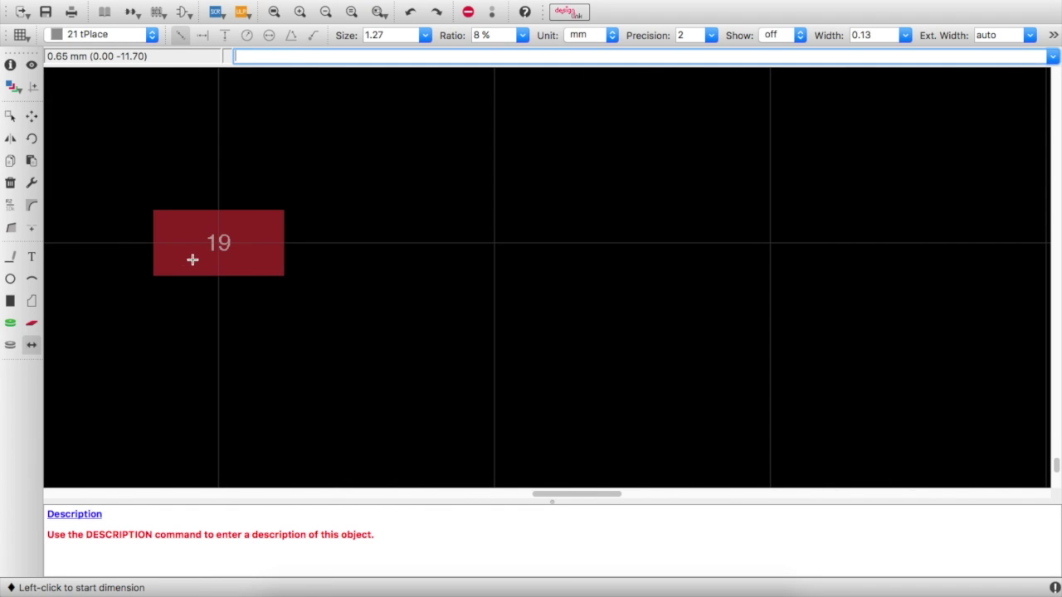
click(217, 241)
scroll(182, 272, up, 6)
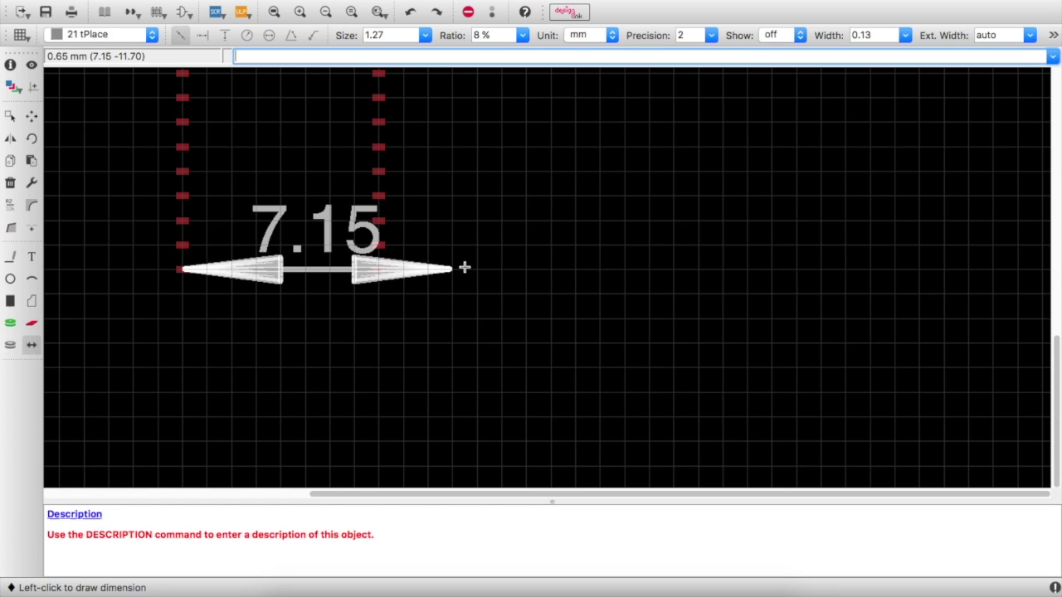
scroll(466, 266, down, 1)
scroll(466, 267, up, 4)
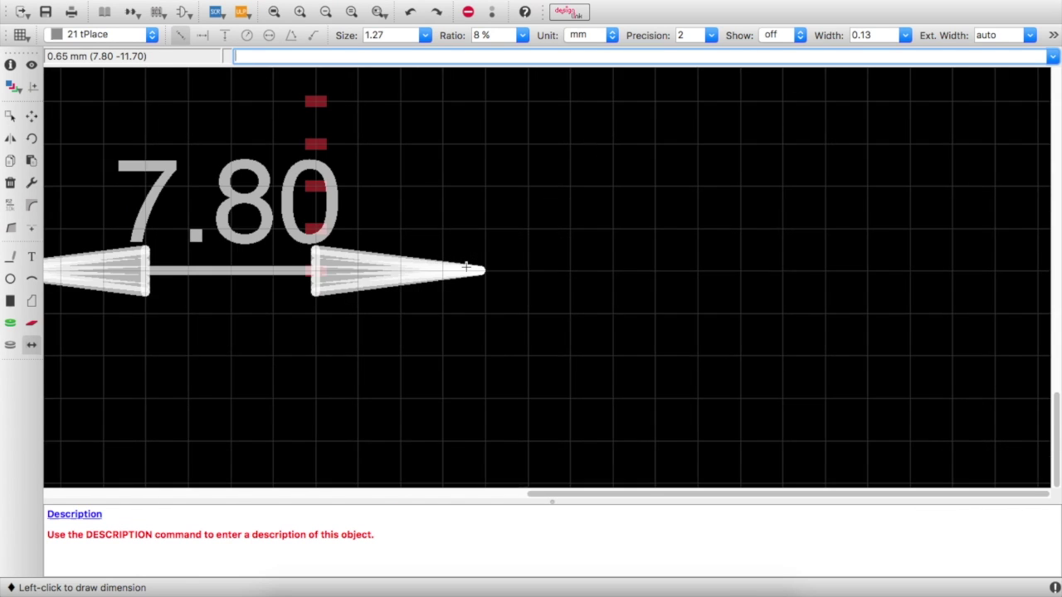
scroll(467, 266, down, 2)
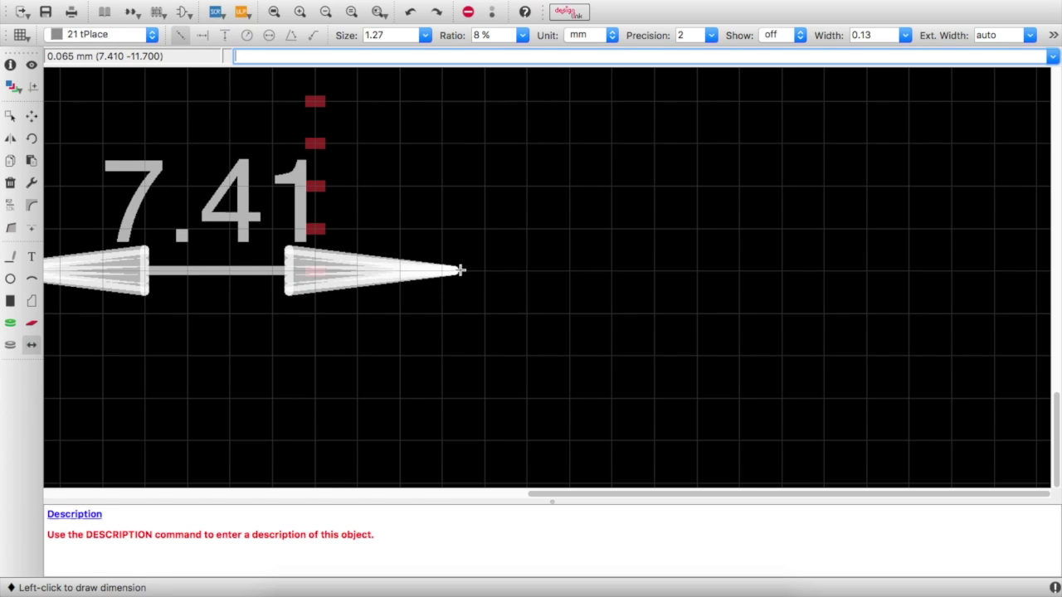
click(462, 270)
middle_drag(476, 273, 452, 417)
click(448, 426)
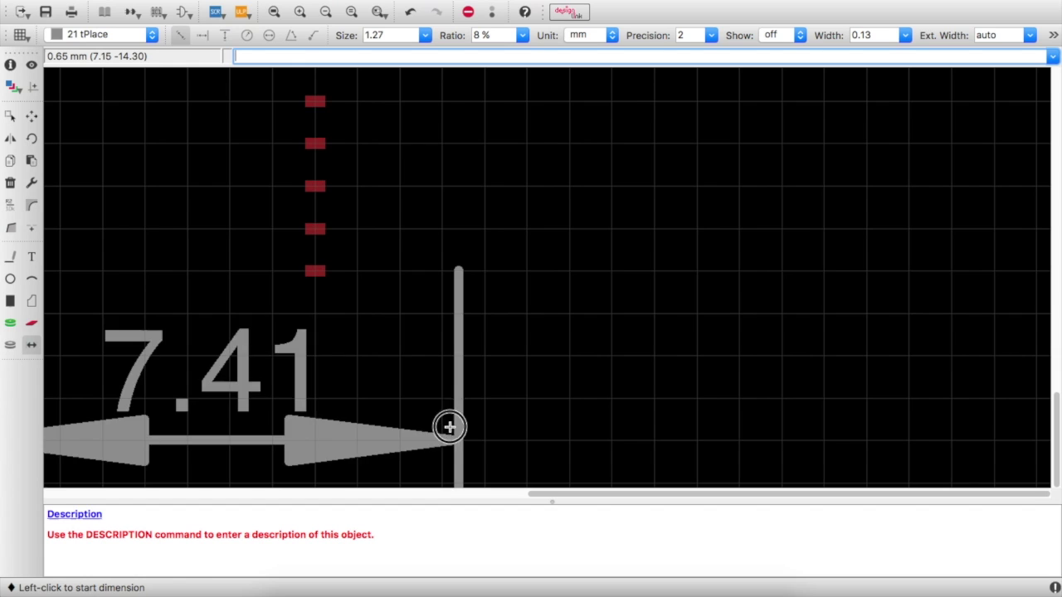
Step: Group the right-hand pad column and move it so pad 20 is centred on the upper end of the 7.41 mm dimension's right extension line
scroll(424, 349, down, 5)
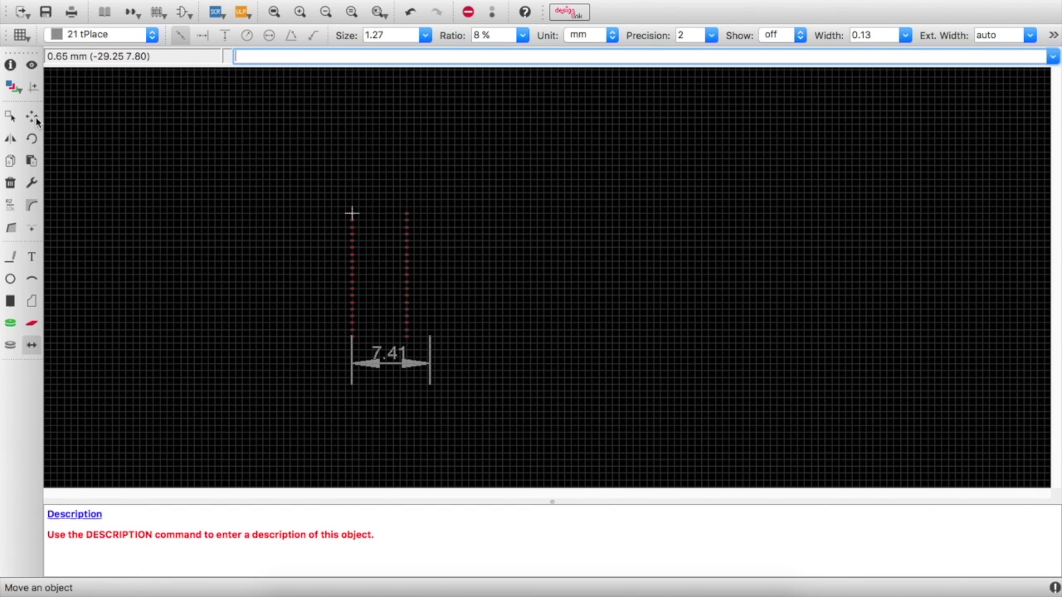
click(31, 116)
click(10, 118)
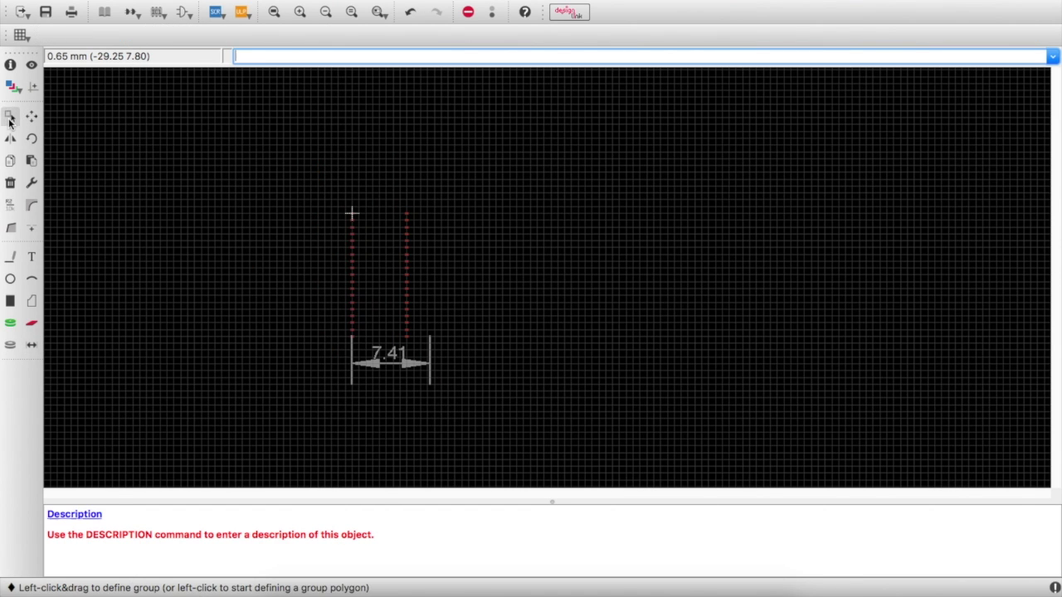
drag(429, 202, 393, 346)
scroll(395, 344, down, 3)
scroll(396, 341, up, 10)
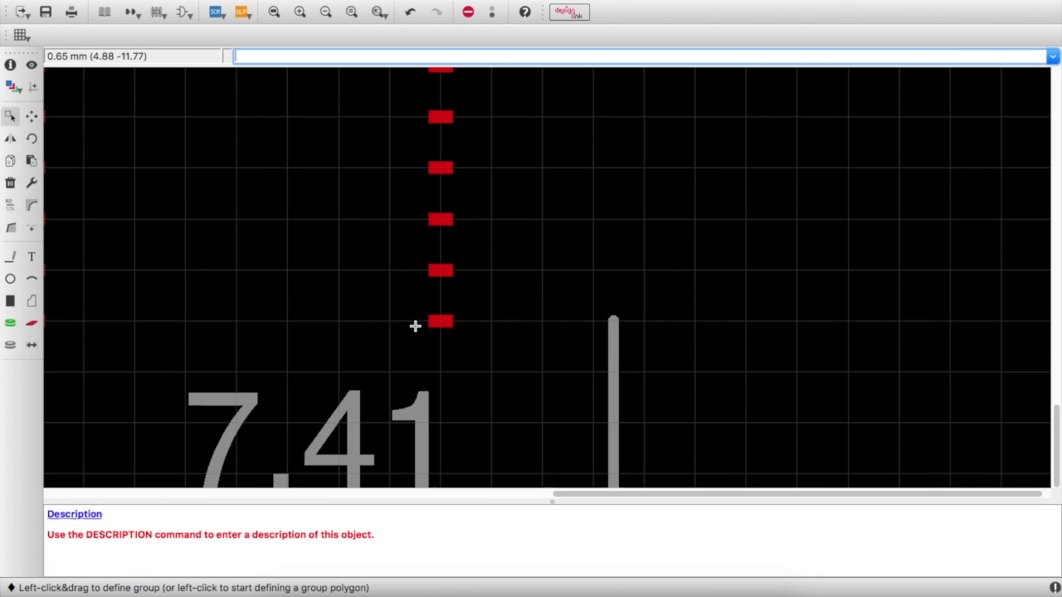
click(31, 117)
right_click(443, 322)
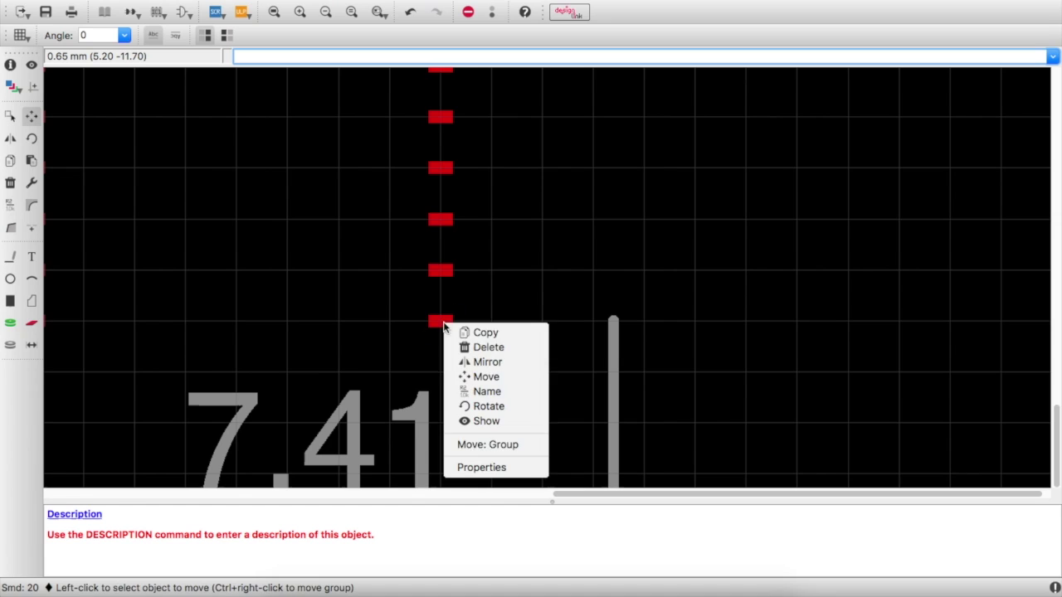
click(488, 445)
right_click(438, 320)
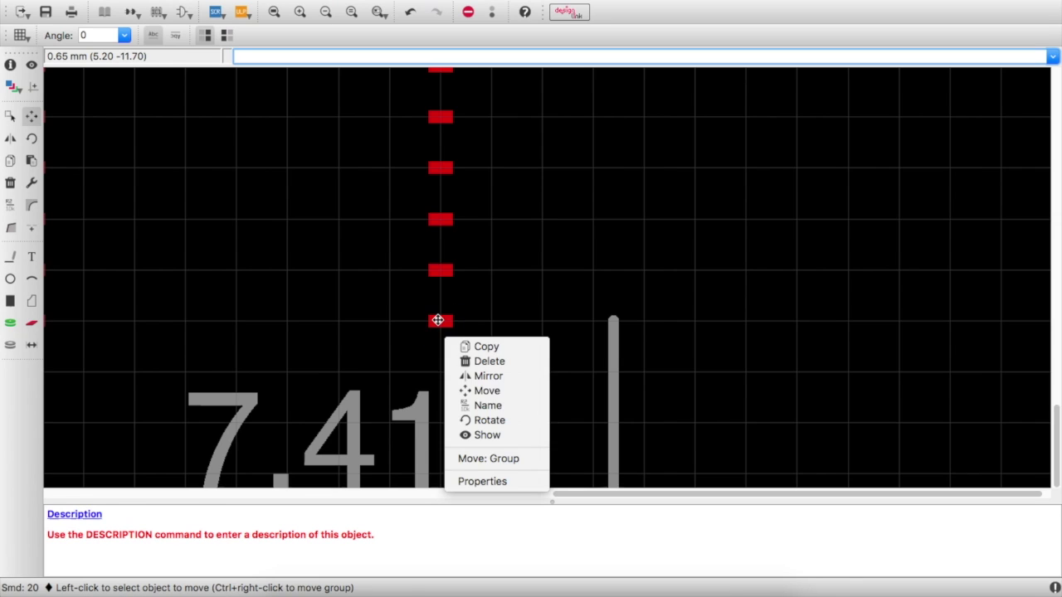
click(465, 443)
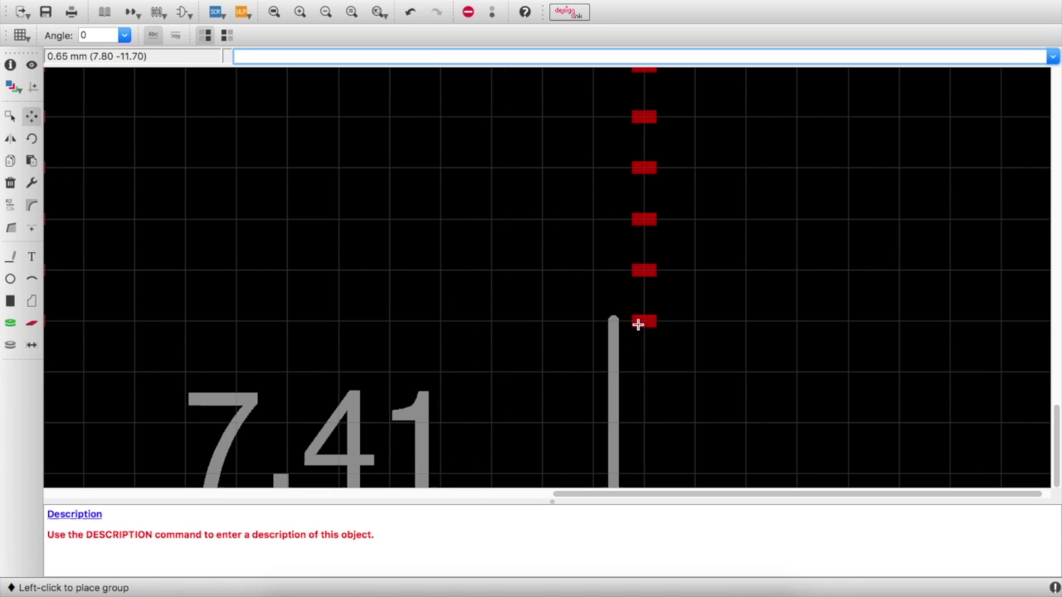
scroll(616, 324, down, 3)
scroll(614, 323, up, 5)
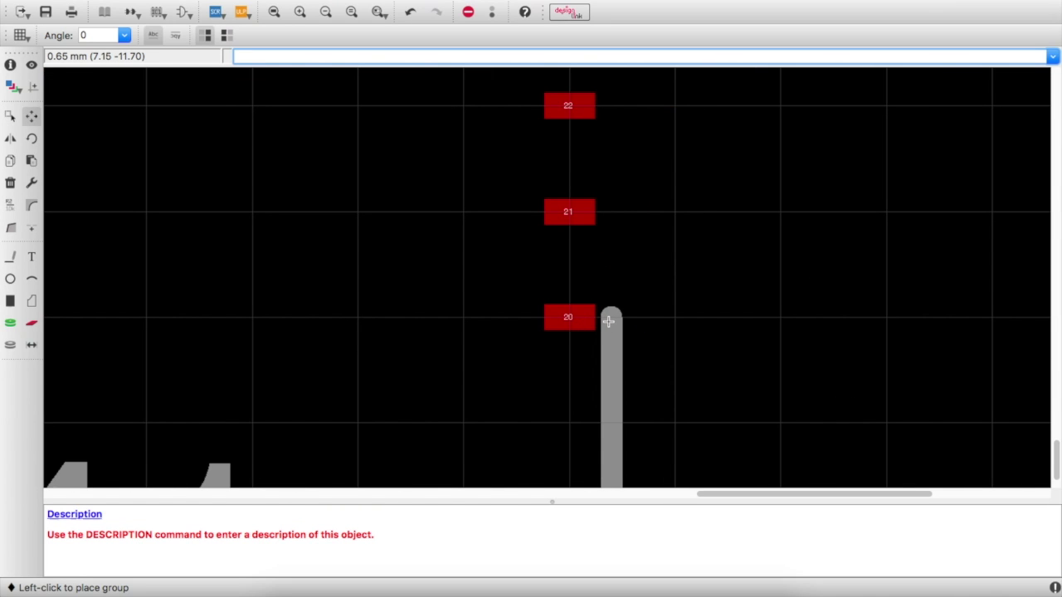
click(614, 321)
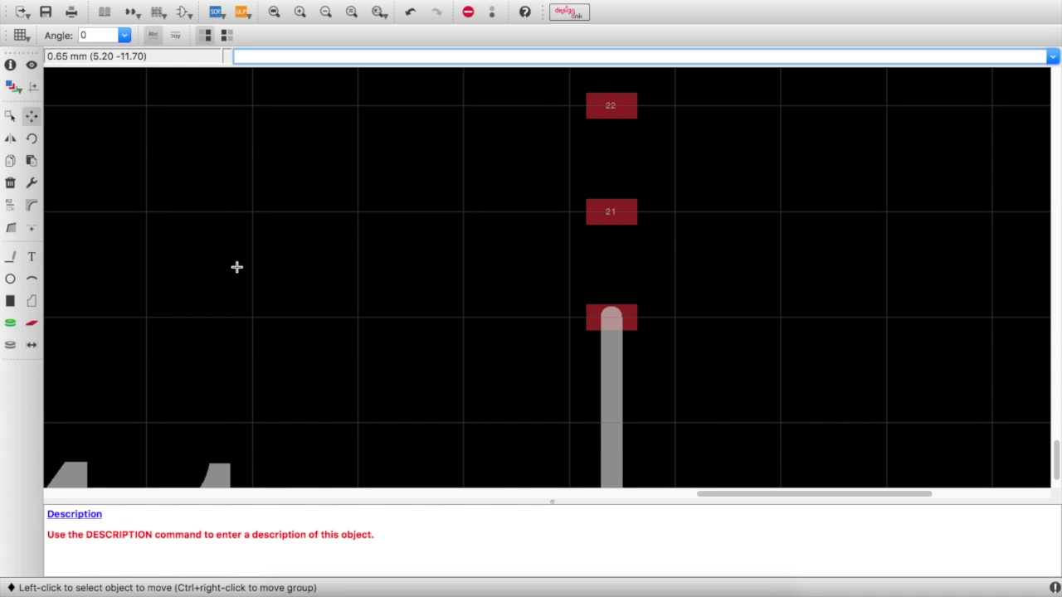
Step: Delete the 7.41 mm dimension below the two pad columns
scroll(282, 210, down, 10)
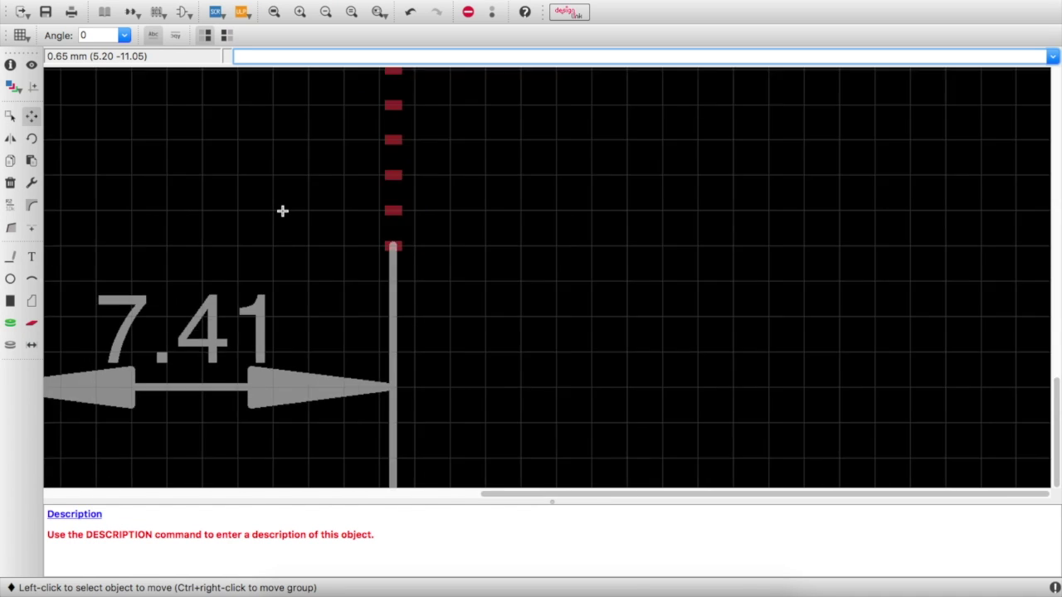
scroll(282, 211, down, 3)
scroll(191, 178, up, 3)
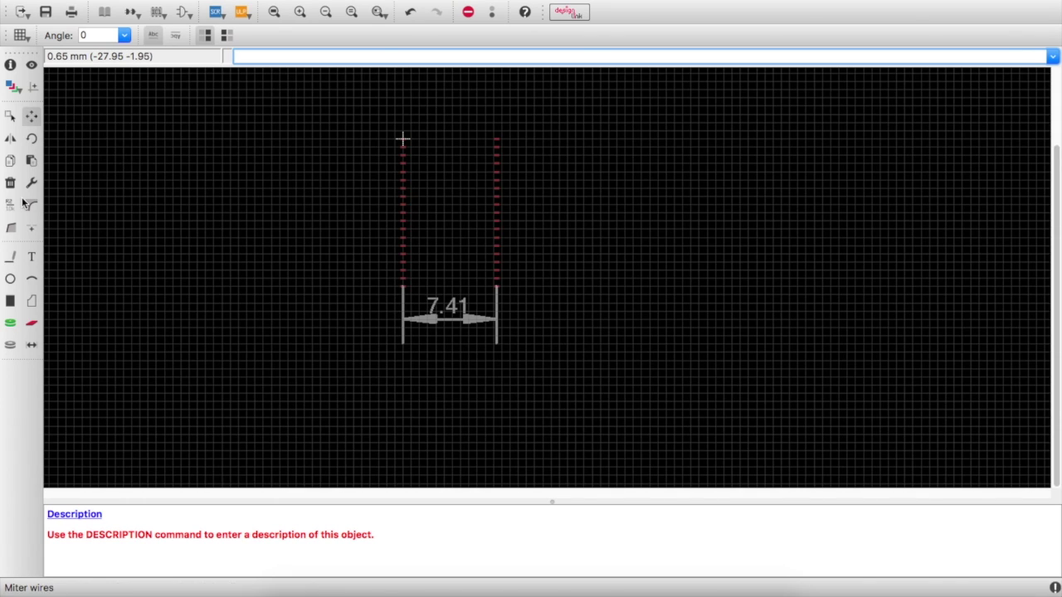
click(10, 183)
scroll(467, 329, up, 3)
scroll(467, 329, up, 1)
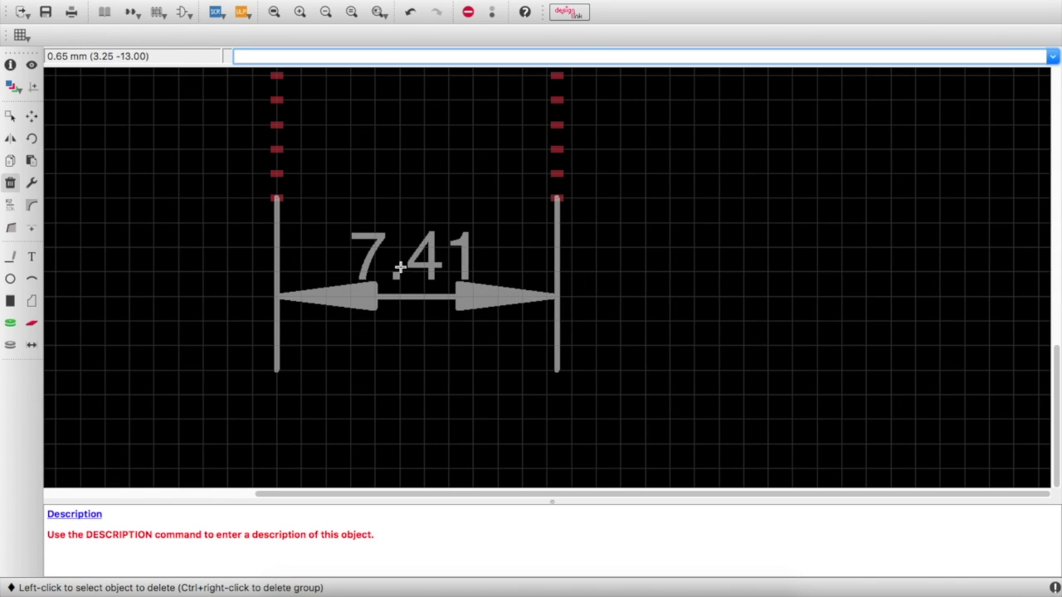
click(419, 286)
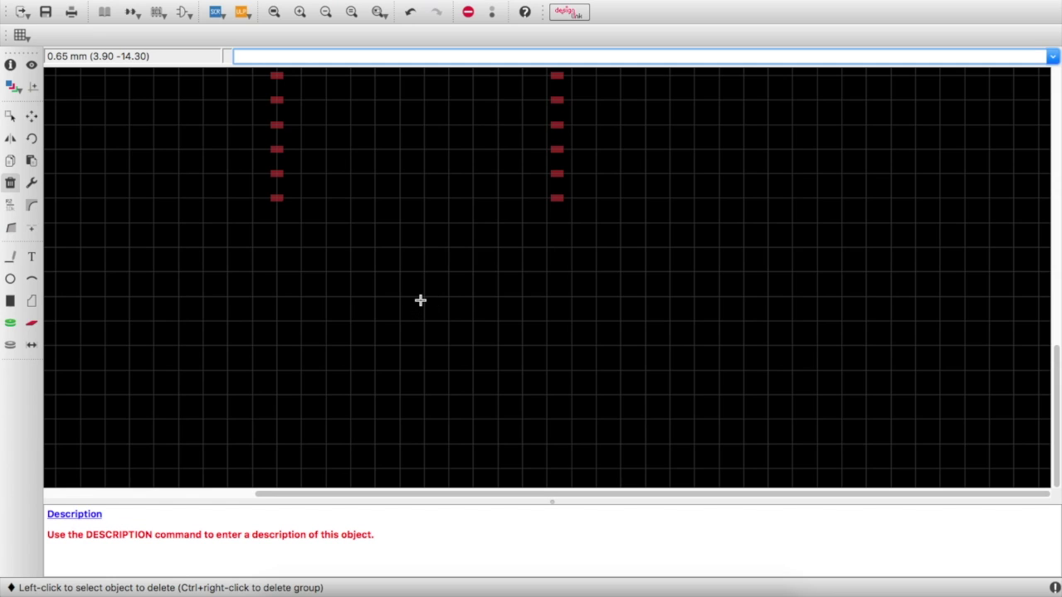
Step: Look up the pad length and width in the example board layout on page 89 of the msp430f2274.pdf datasheet
scroll(423, 303, down, 3)
scroll(393, 237, up, 2)
scroll(399, 221, up, 1)
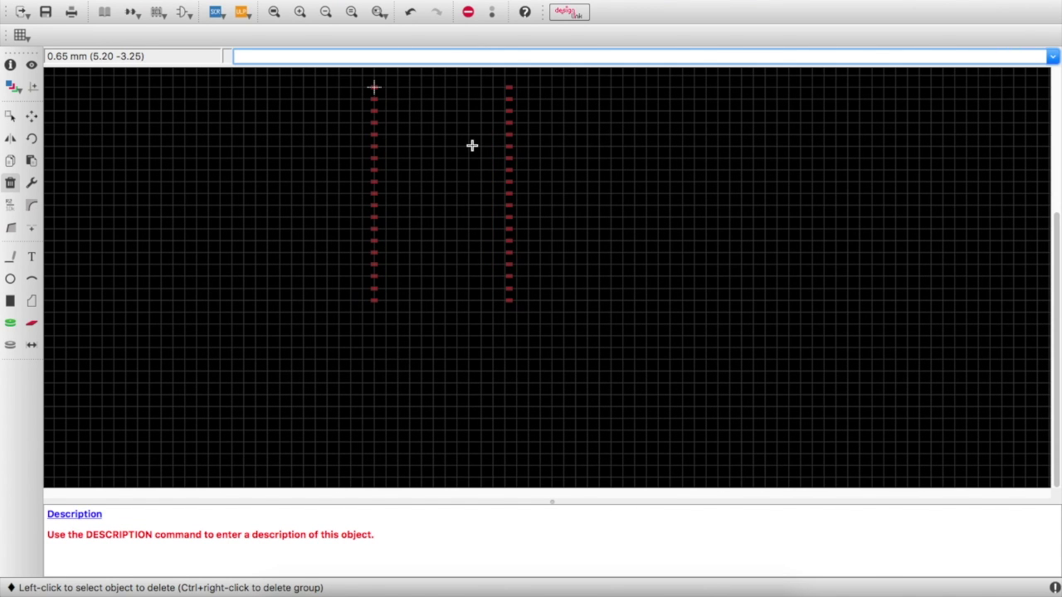
key(super+Tab)
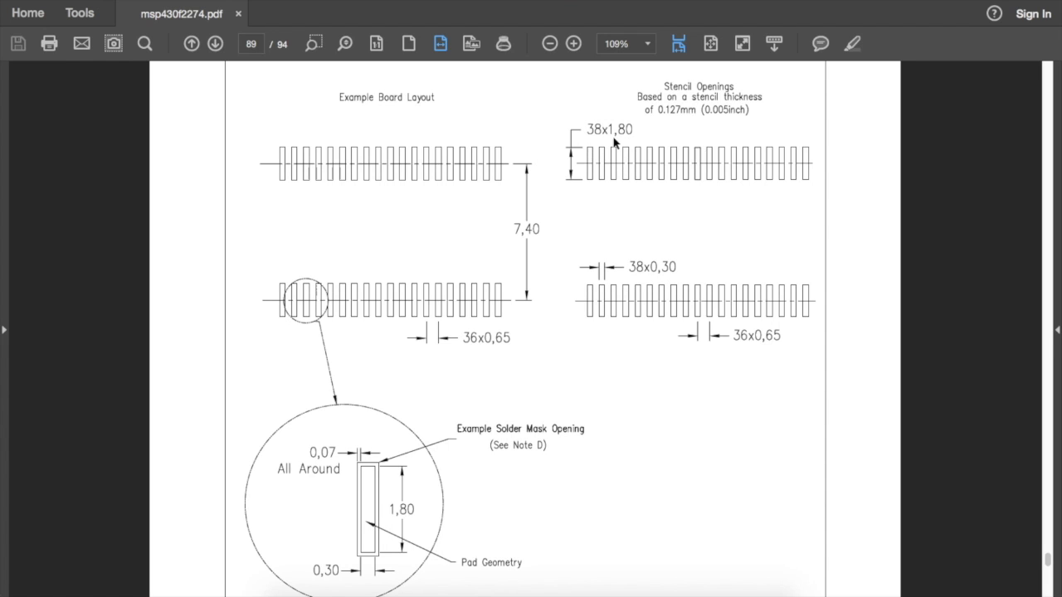
key(super+Tab)
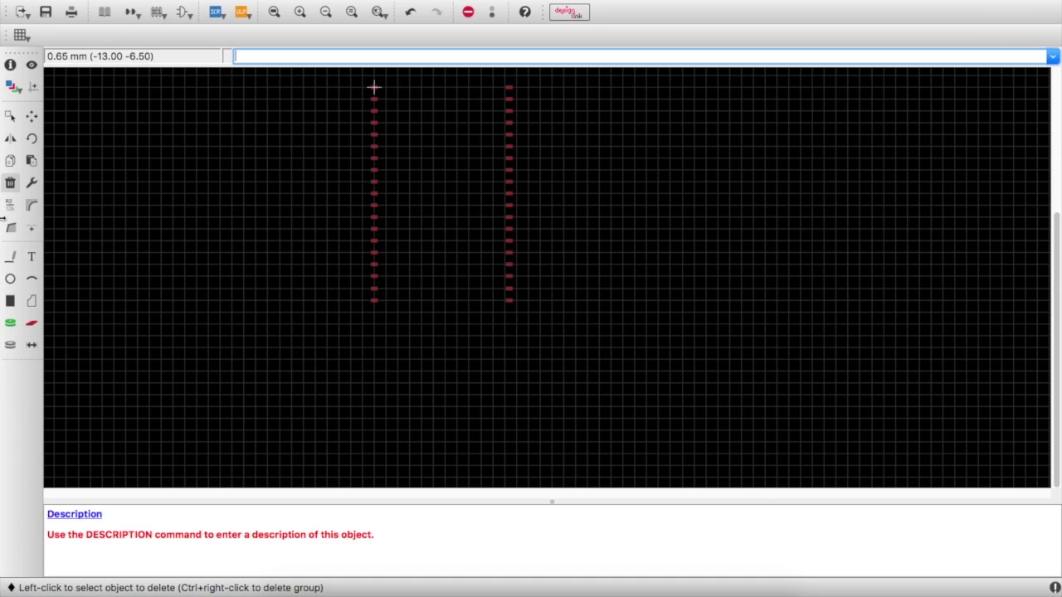
Step: Group both pad columns and change the SMD size of all their pads to 1.8 x 0.3 mm, per the datasheet
click(15, 118)
drag(337, 78, 557, 355)
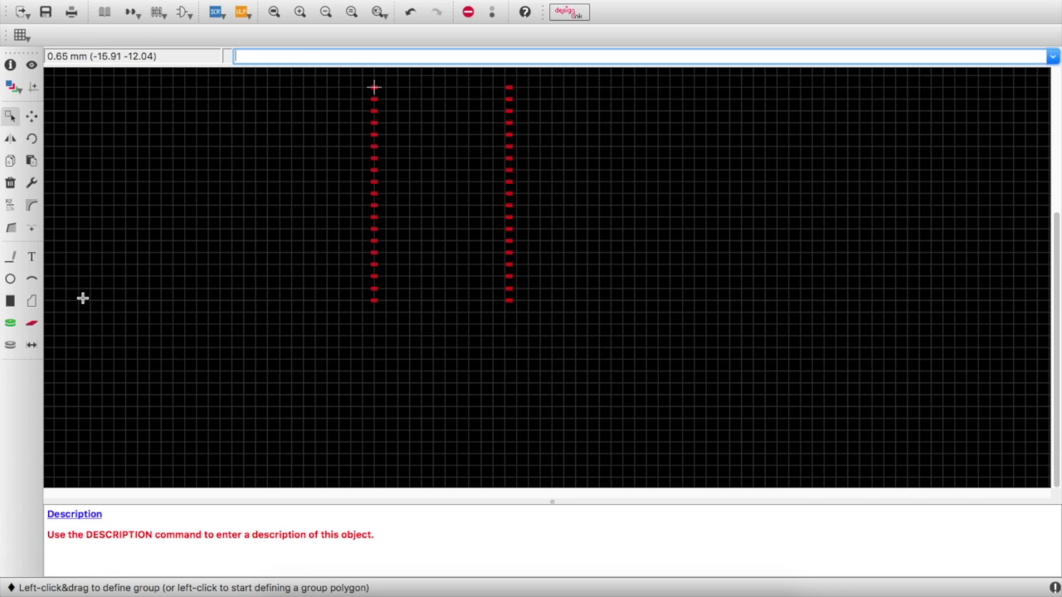
click(32, 184)
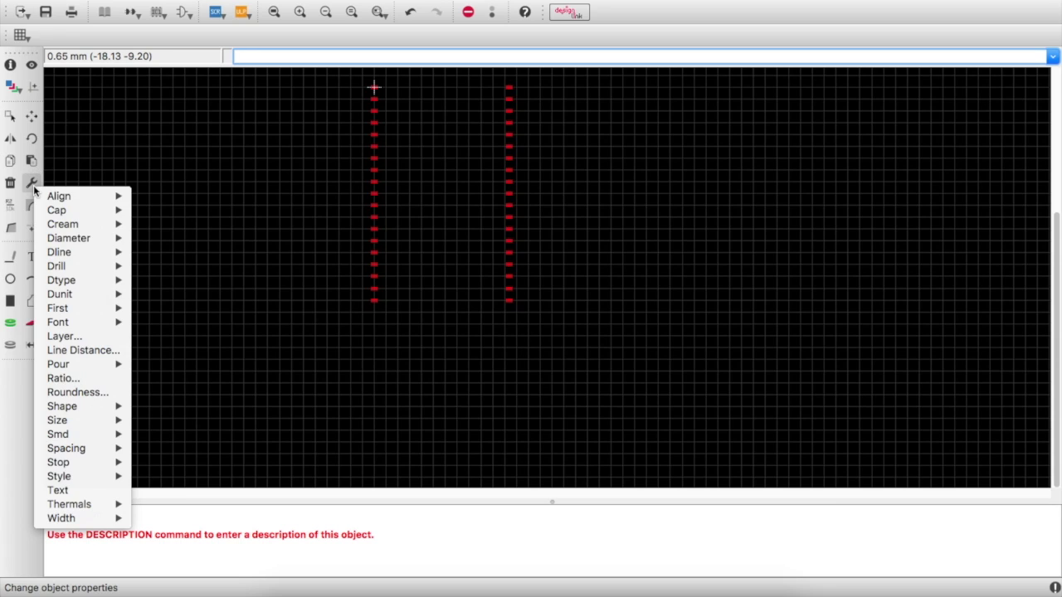
click(33, 185)
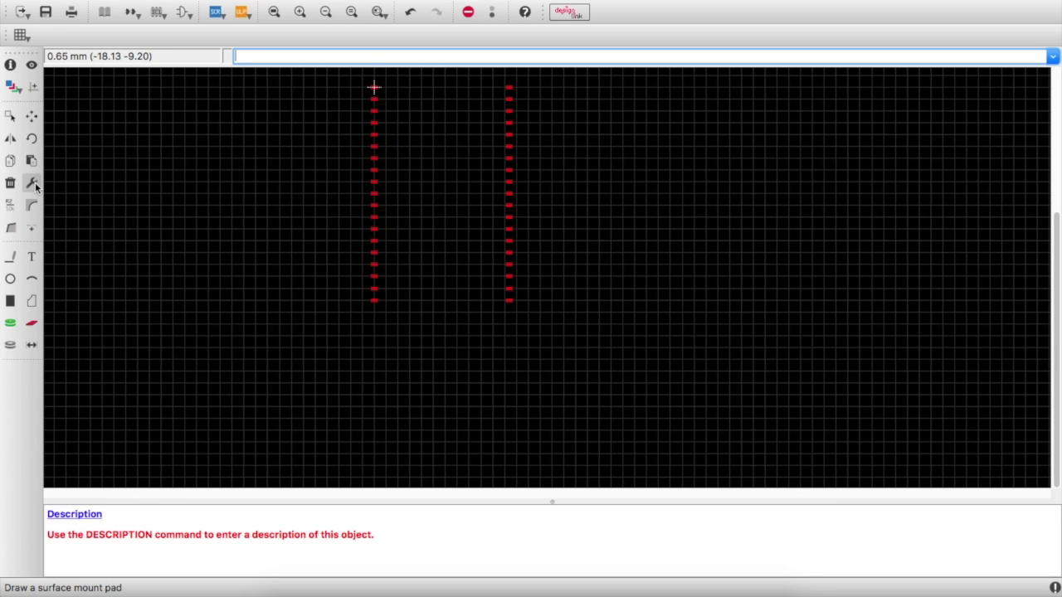
click(34, 184)
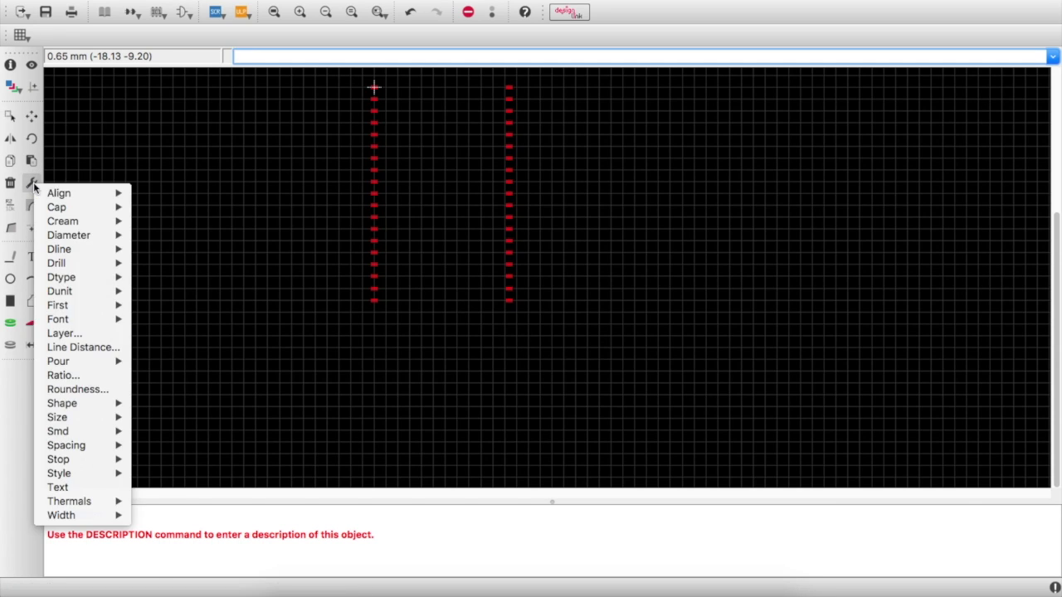
mouse_move(107, 431)
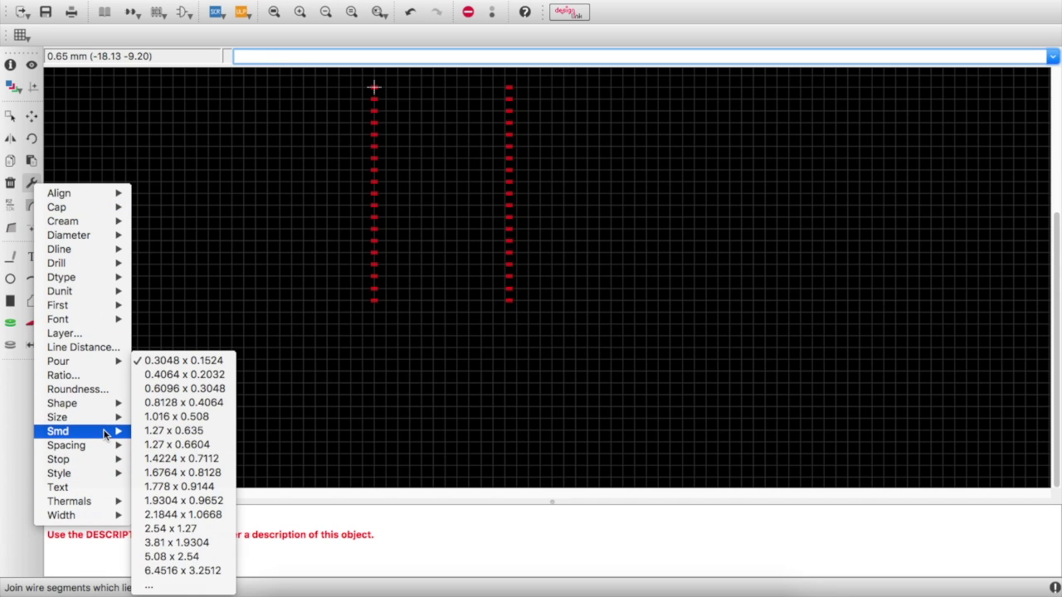
click(149, 586)
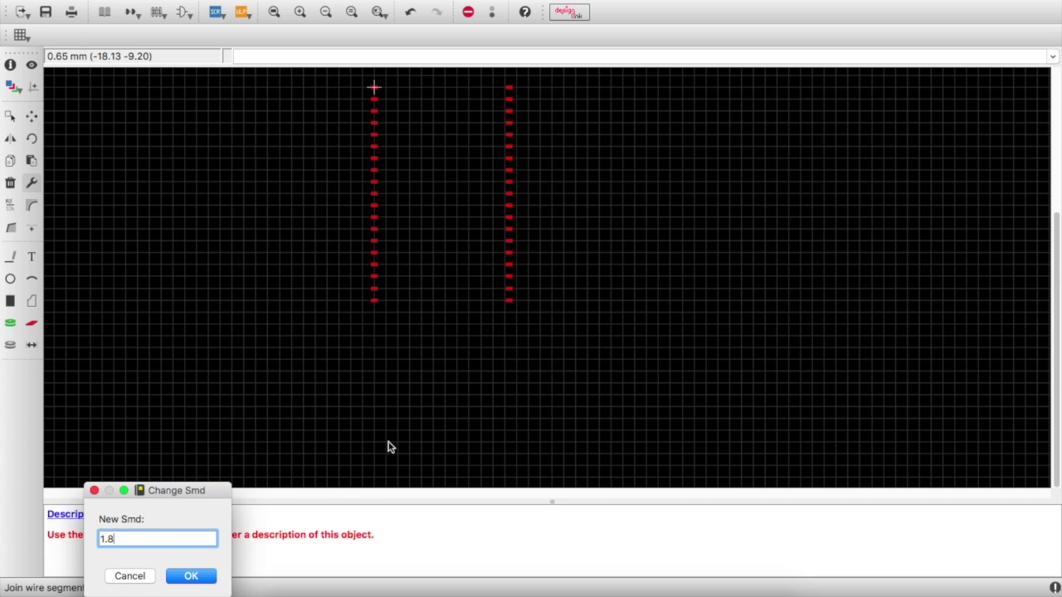
key(ctrl+Right)
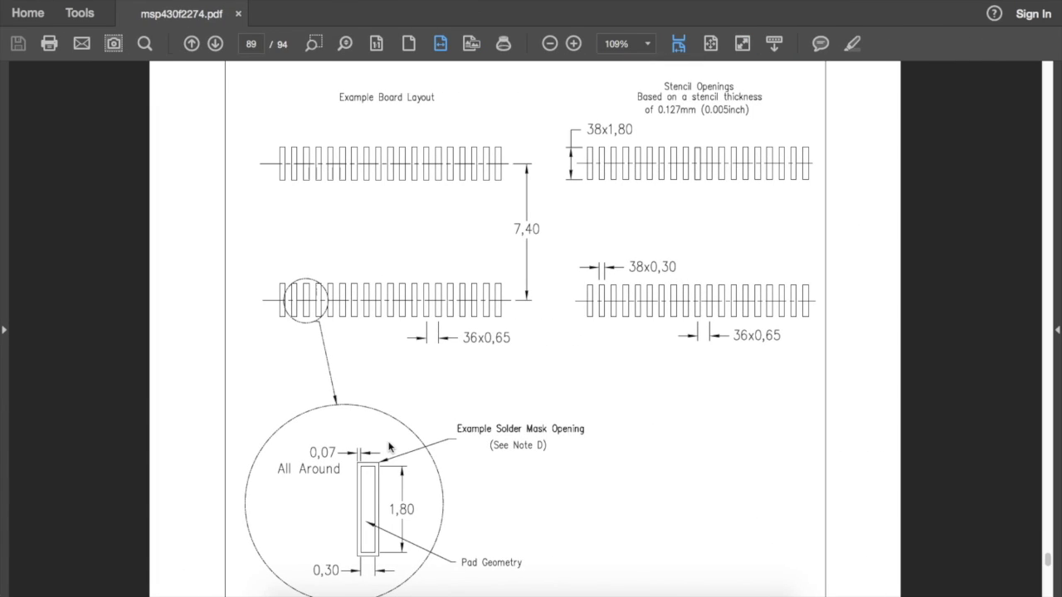
key(ctrl+Left)
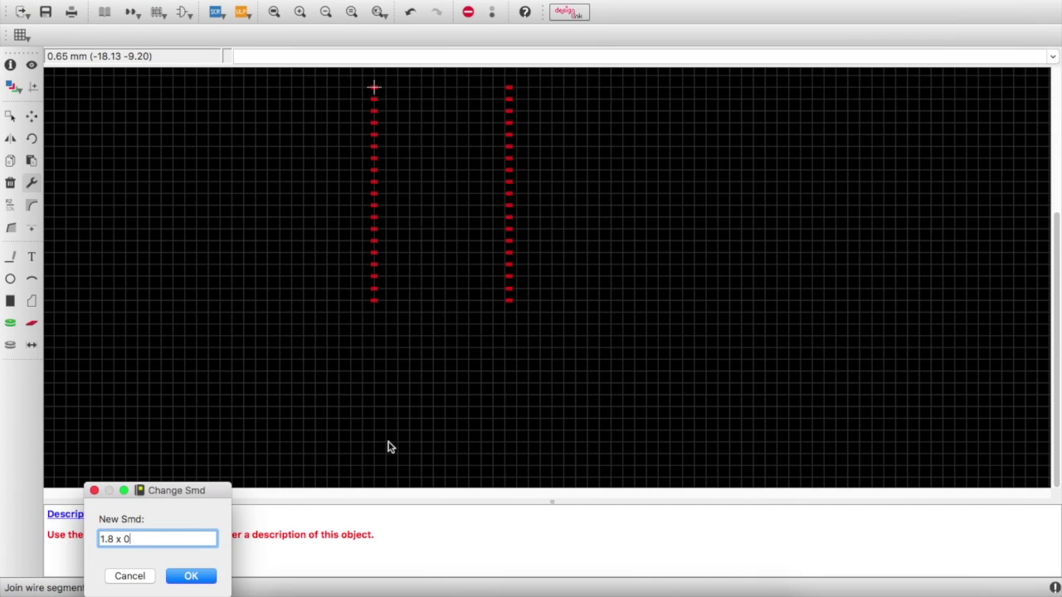
key(Return)
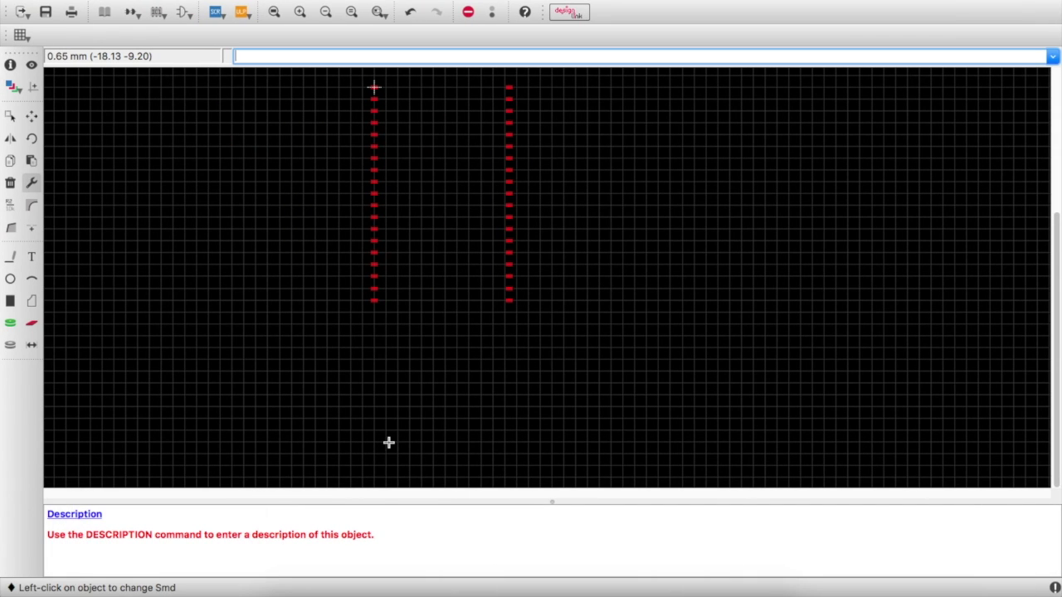
right_click(374, 255)
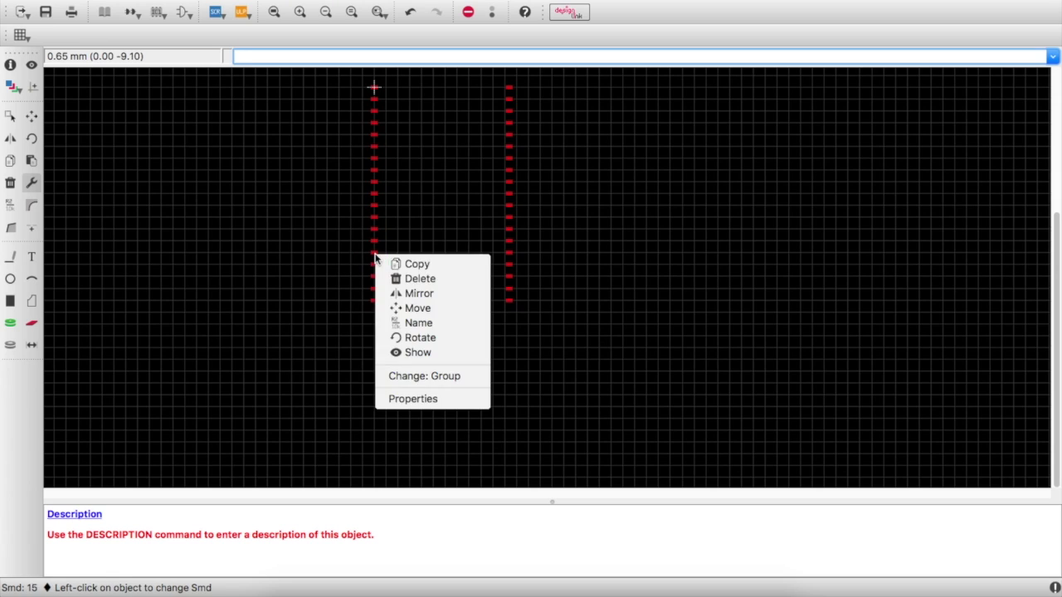
click(412, 379)
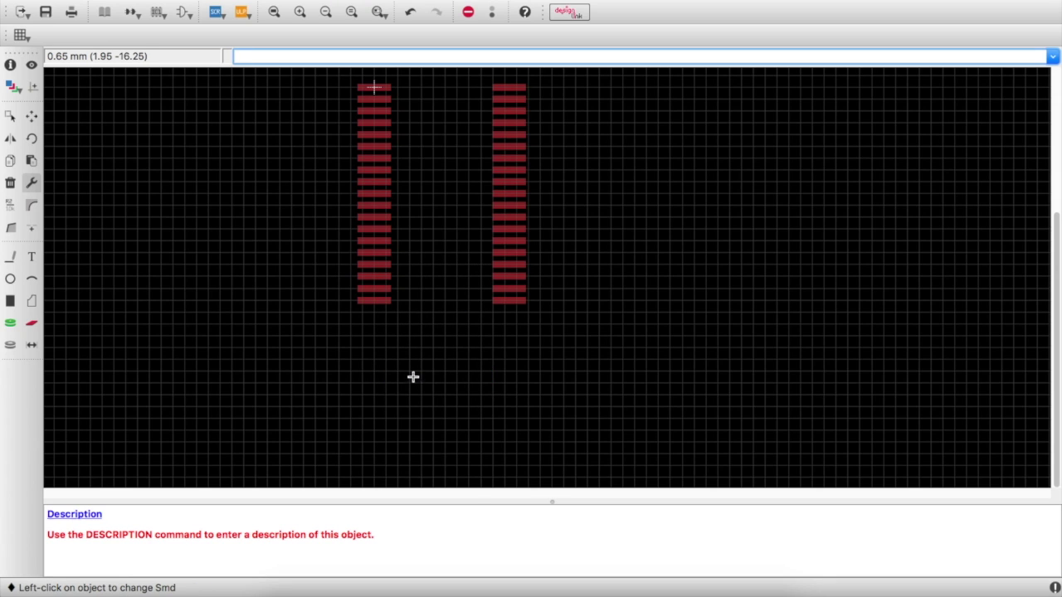
Step: Draw a horizontal 0.127 mm wide tPlace line about 6 mm long just below the two pad columns, starting at (0.65, -12.35)
click(12, 135)
click(10, 256)
scroll(391, 310, down, 3)
scroll(391, 312, up, 3)
scroll(391, 313, up, 2)
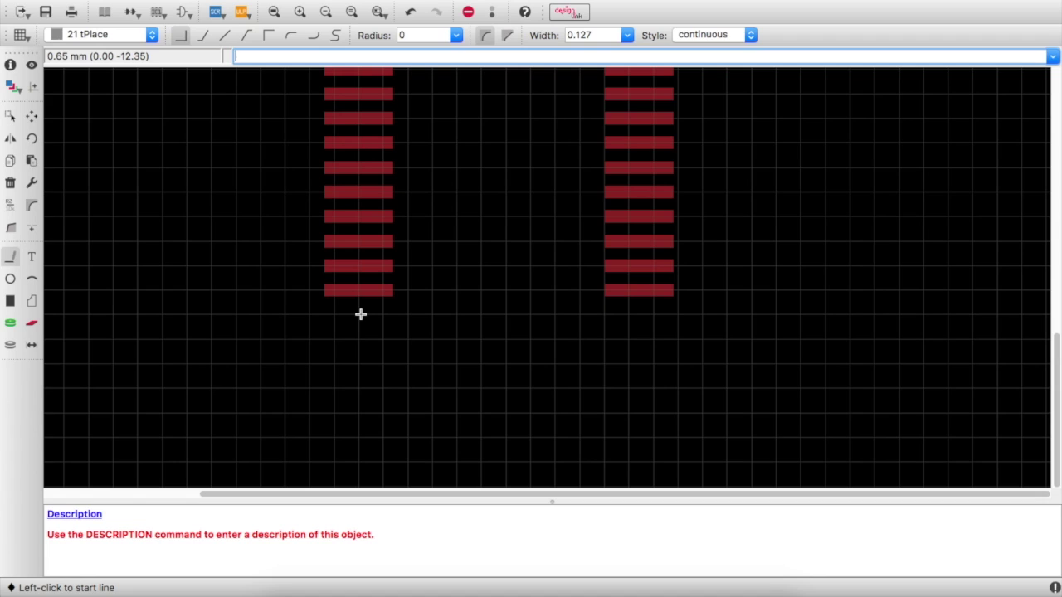
click(381, 315)
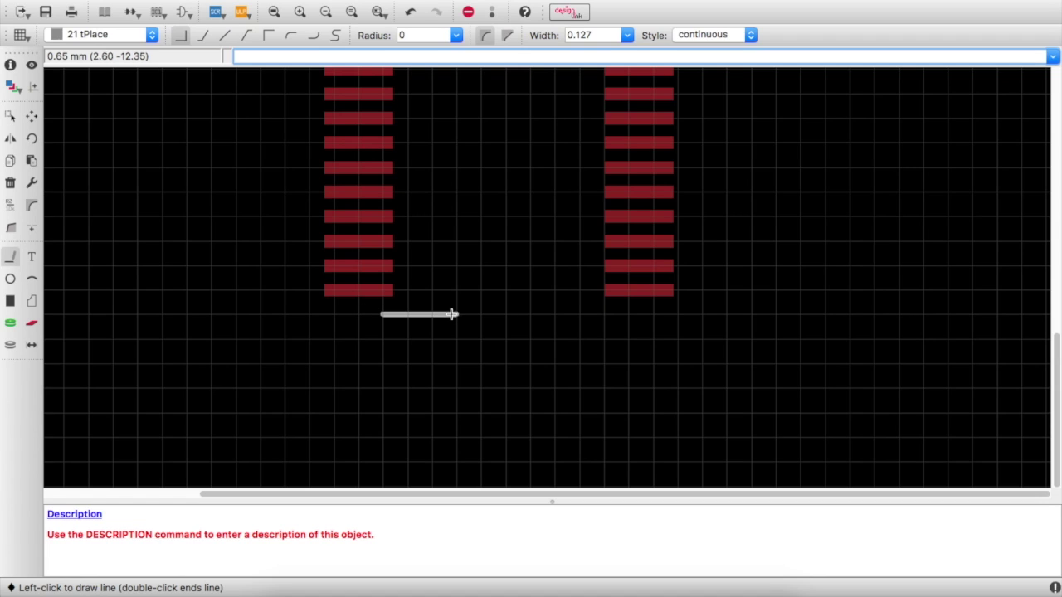
click(611, 313)
scroll(600, 355, down, 1)
key(Escape)
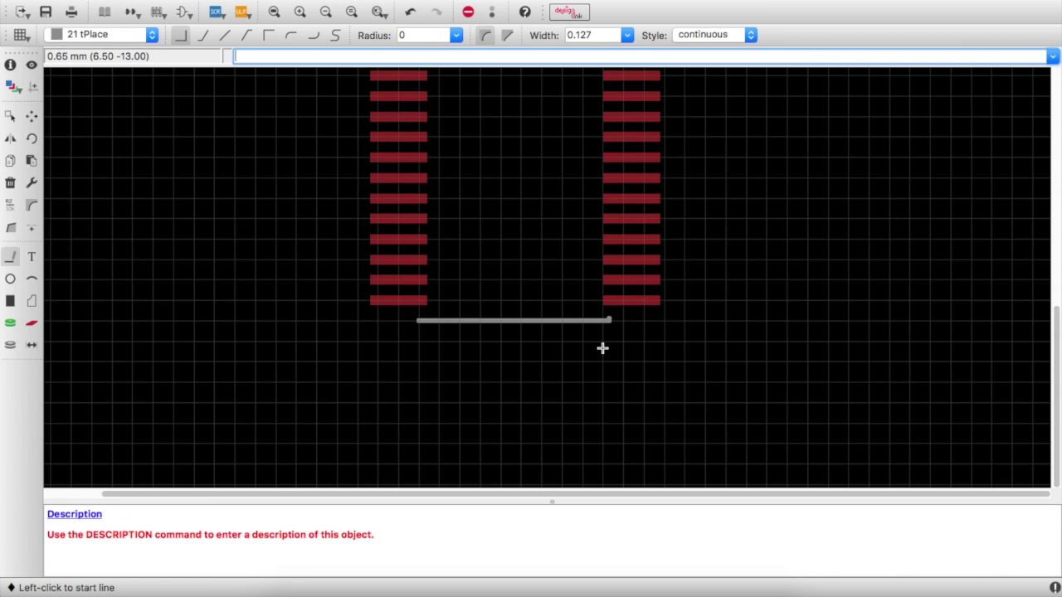
Step: Draw the upper tPlace outline from (0.65, 0.65) to (3.25, 0.65) and curve it down through a quarter arc to (3.90, 0.00)
scroll(602, 349, up, 3)
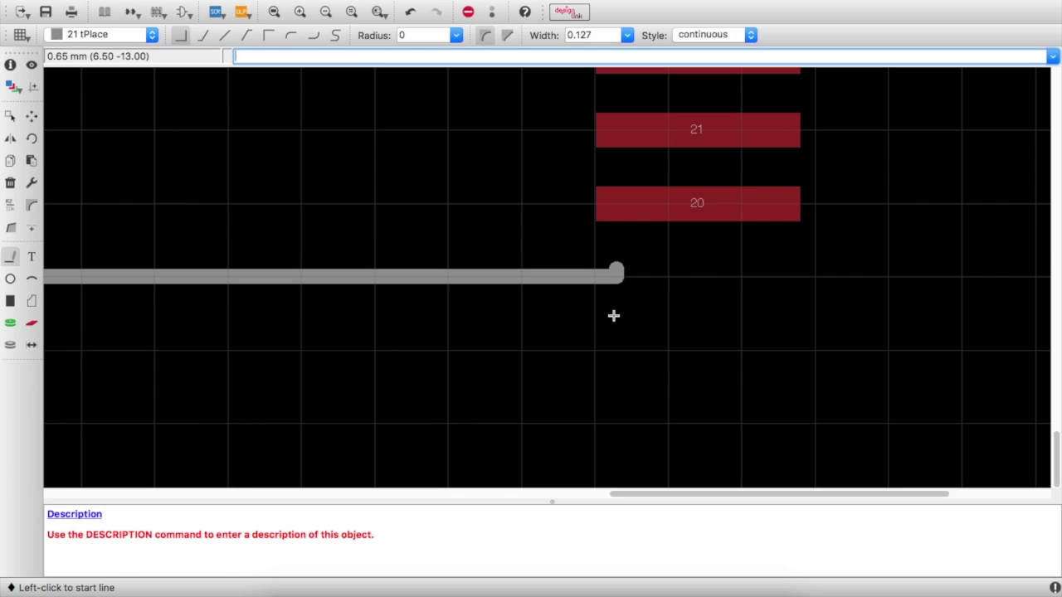
scroll(613, 315, down, 4)
scroll(581, 217, up, 4)
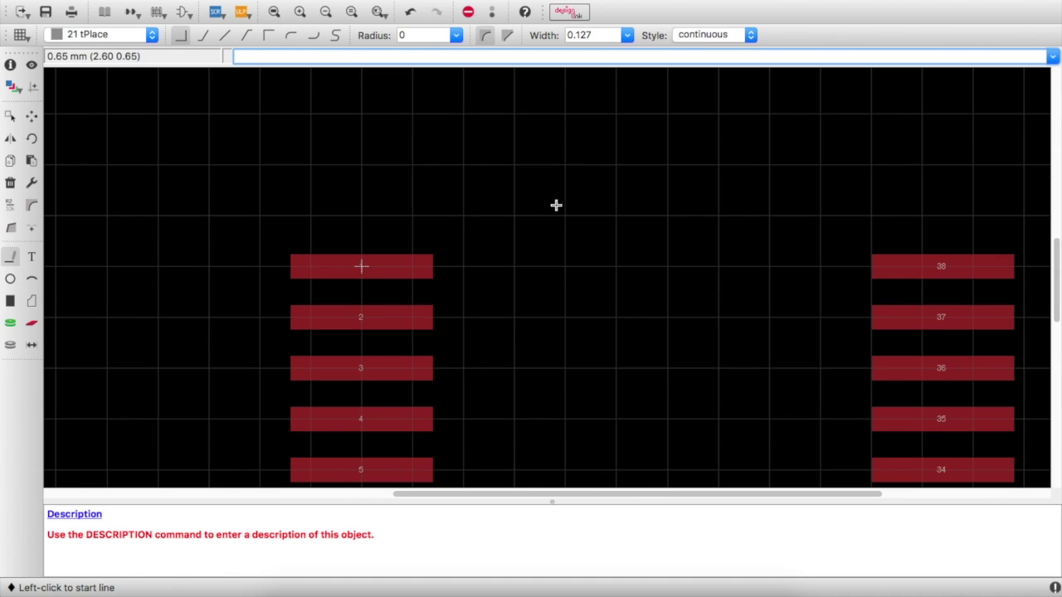
click(413, 216)
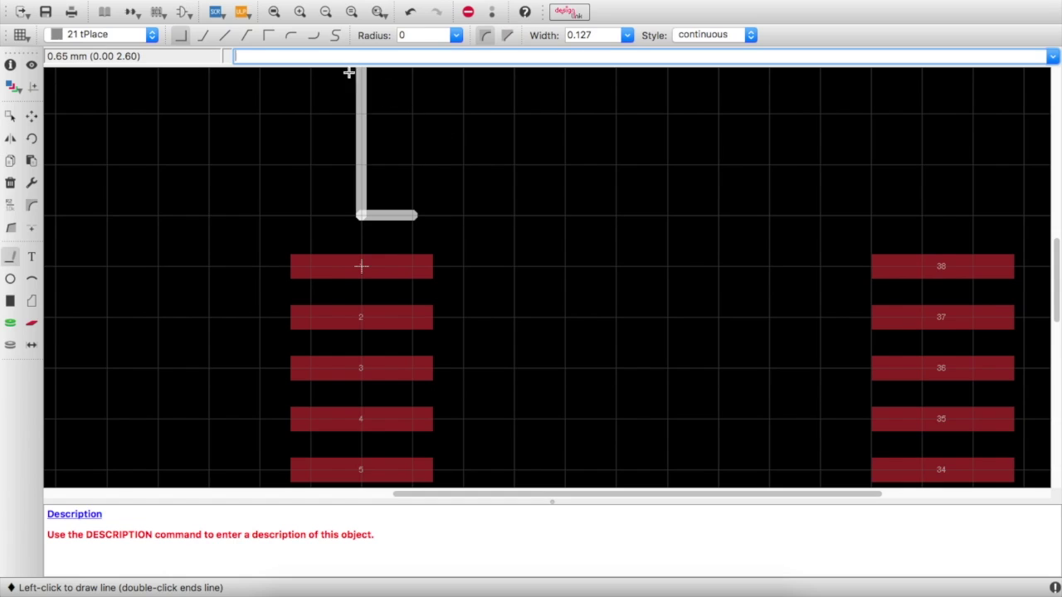
click(313, 34)
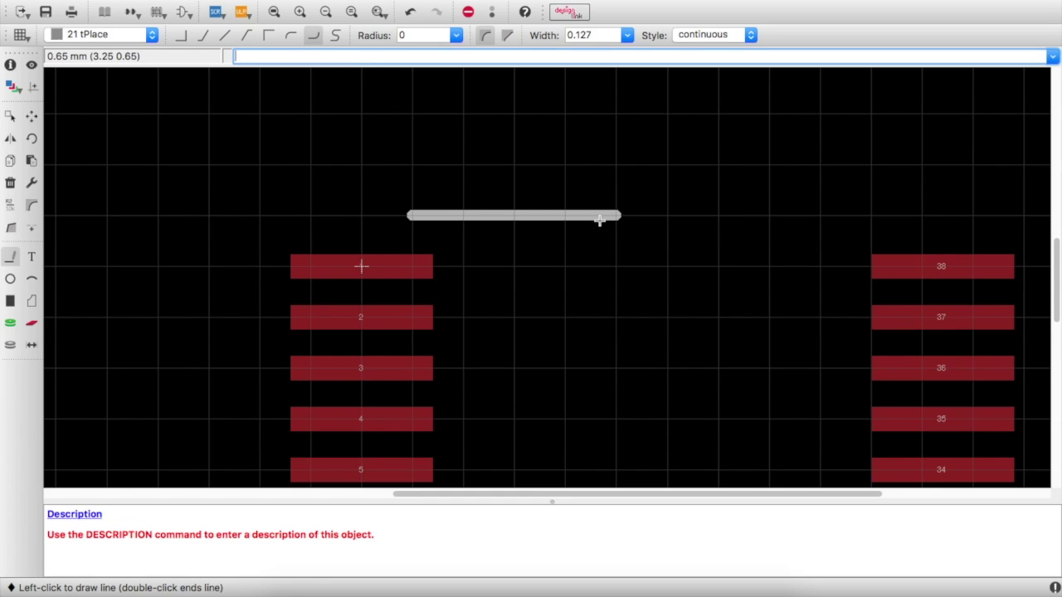
click(594, 217)
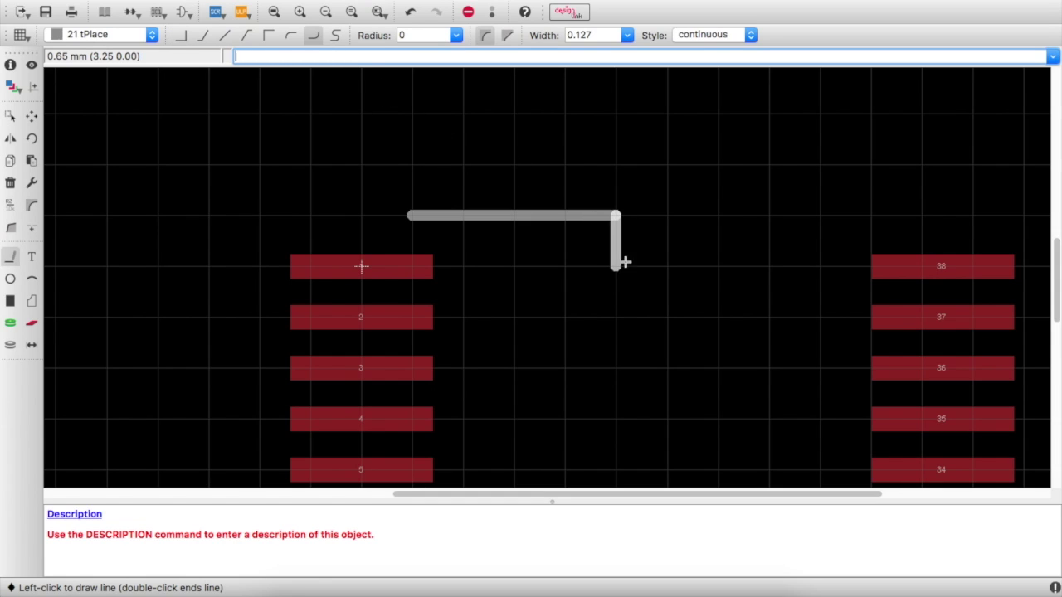
click(666, 266)
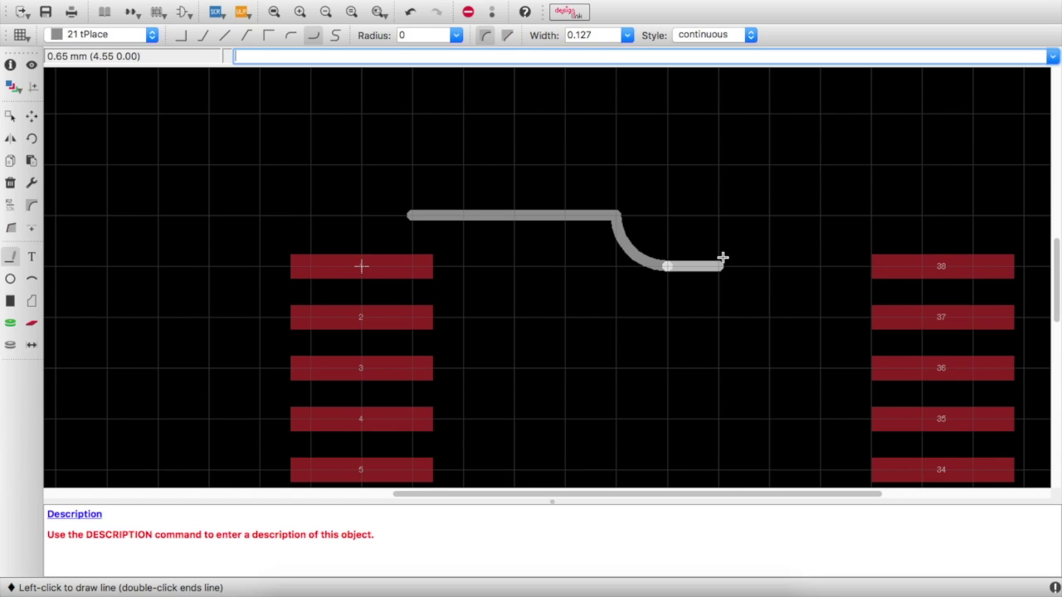
Step: Complete the half-round notch with an arc up to (4.55, 0.65) and extend the outline horizontally to about x = 6.7 mm
click(297, 42)
click(697, 230)
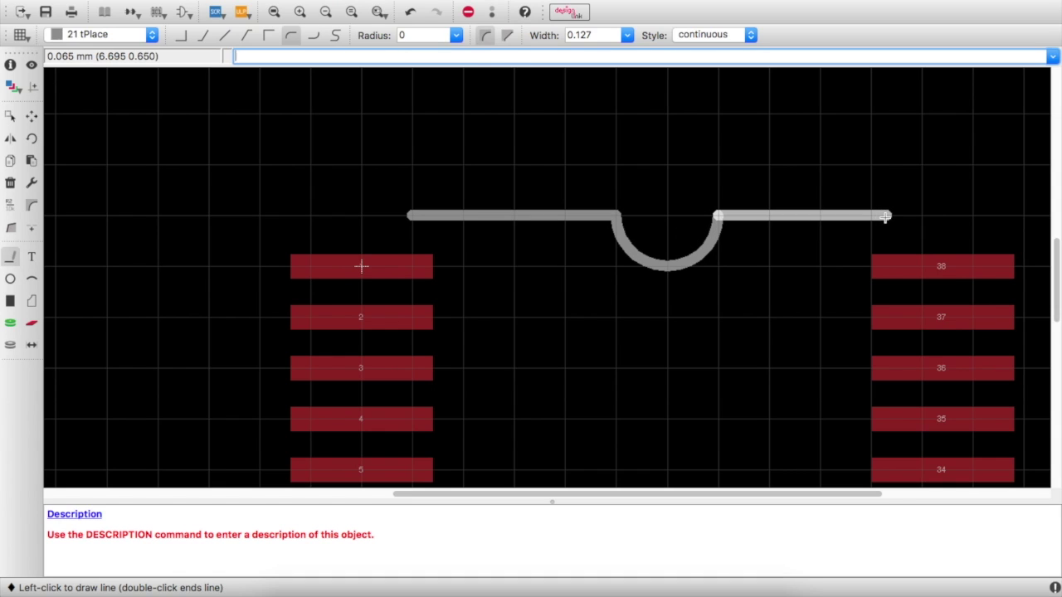
click(888, 217)
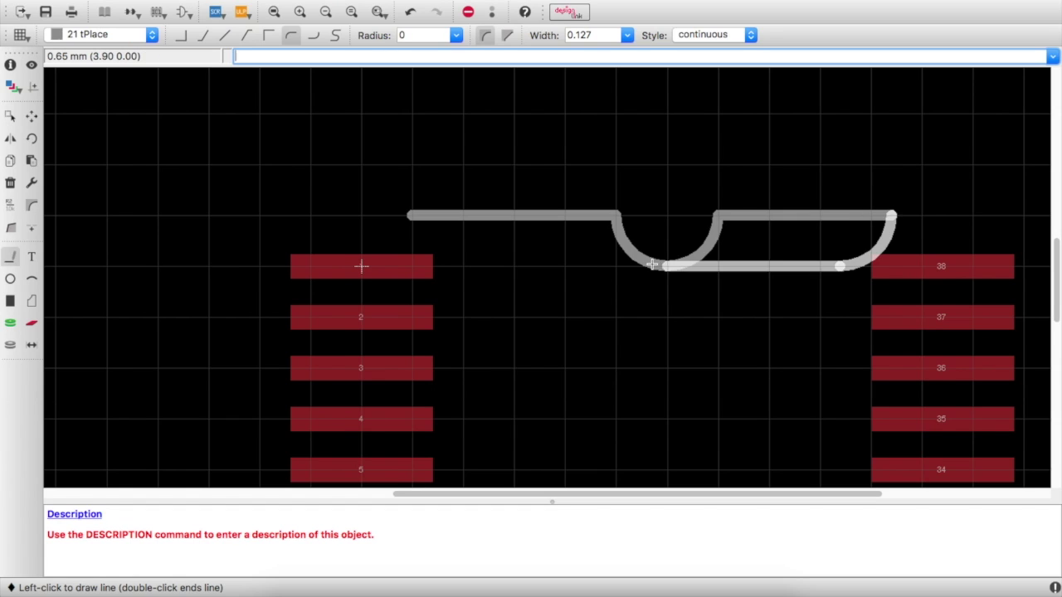
scroll(635, 266, down, 1)
key(Escape)
Step: Place a >name text of size 1.27 on layer 25 tNames above the upper outline at (0.65, 1.30)
scroll(602, 296, down, 5)
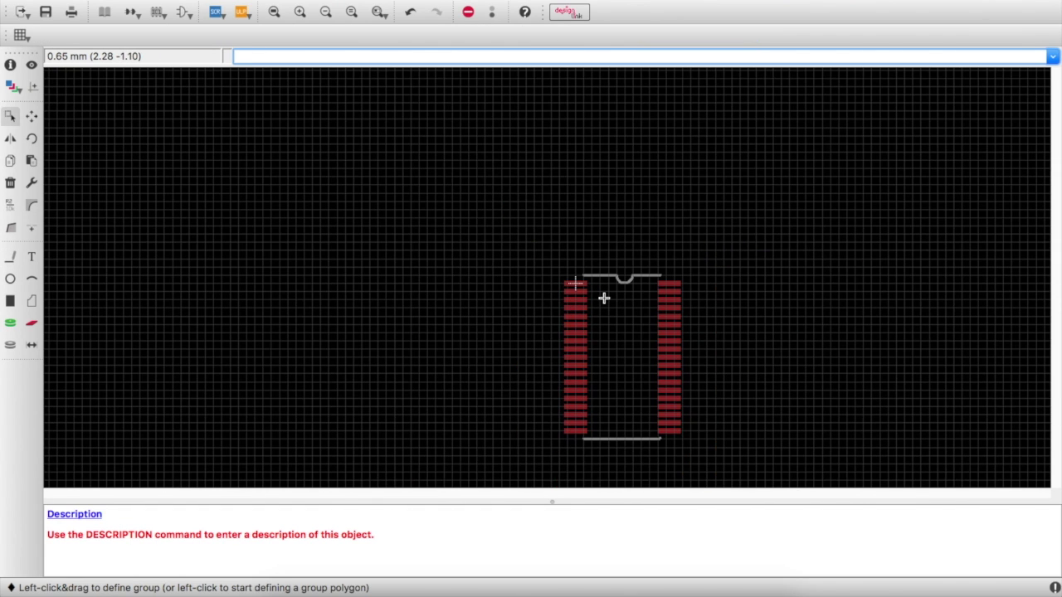
scroll(637, 341, down, 2)
scroll(637, 341, up, 7)
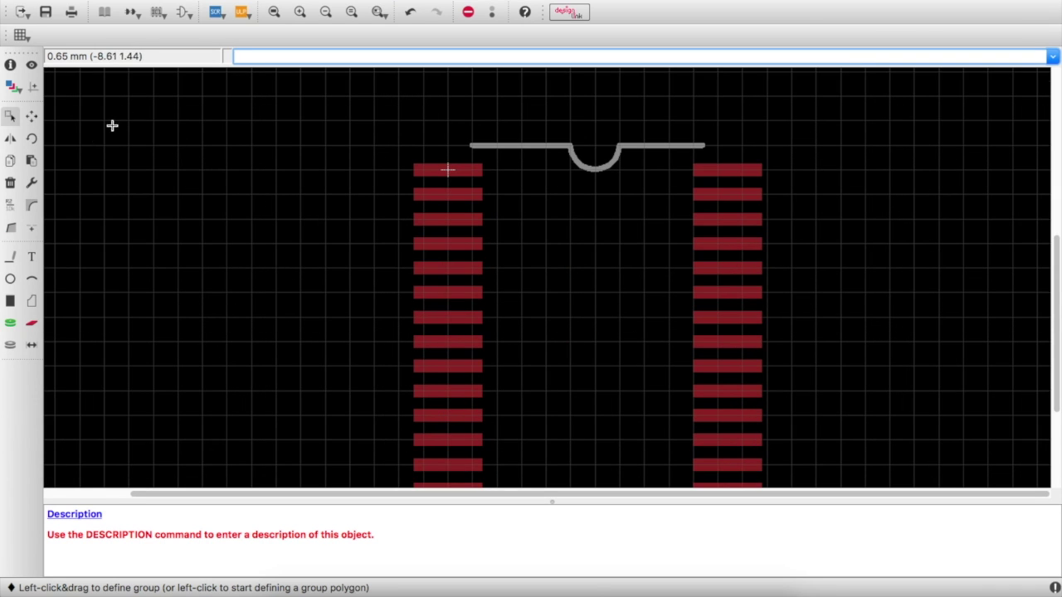
click(32, 258)
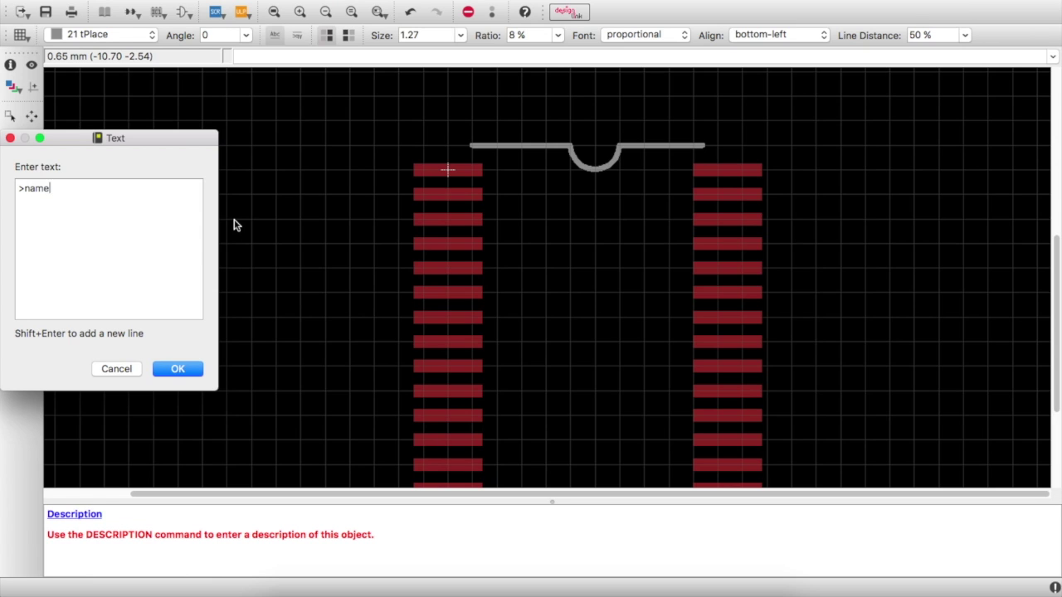
click(183, 375)
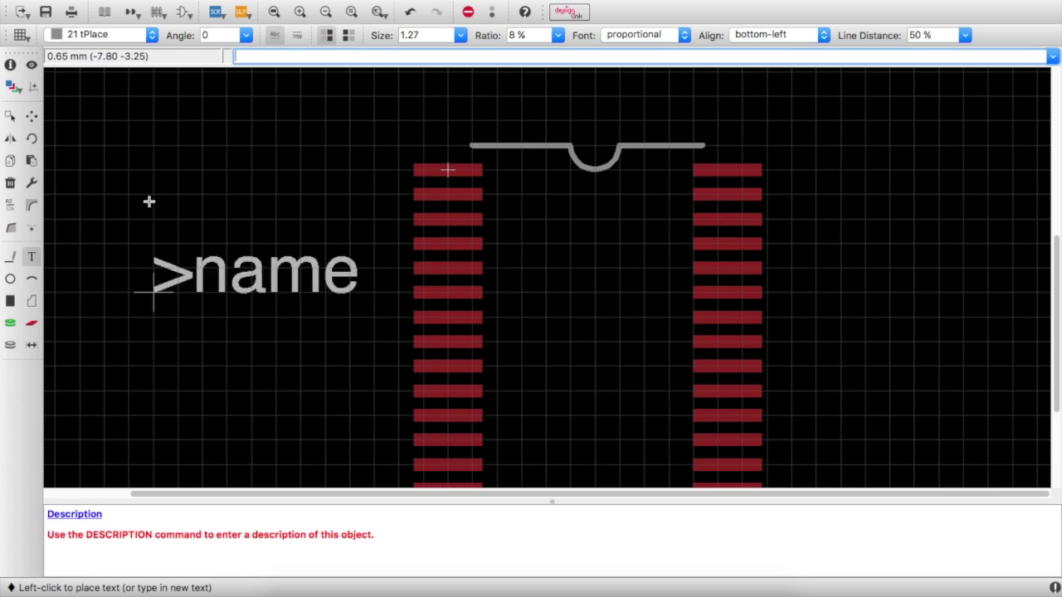
click(141, 39)
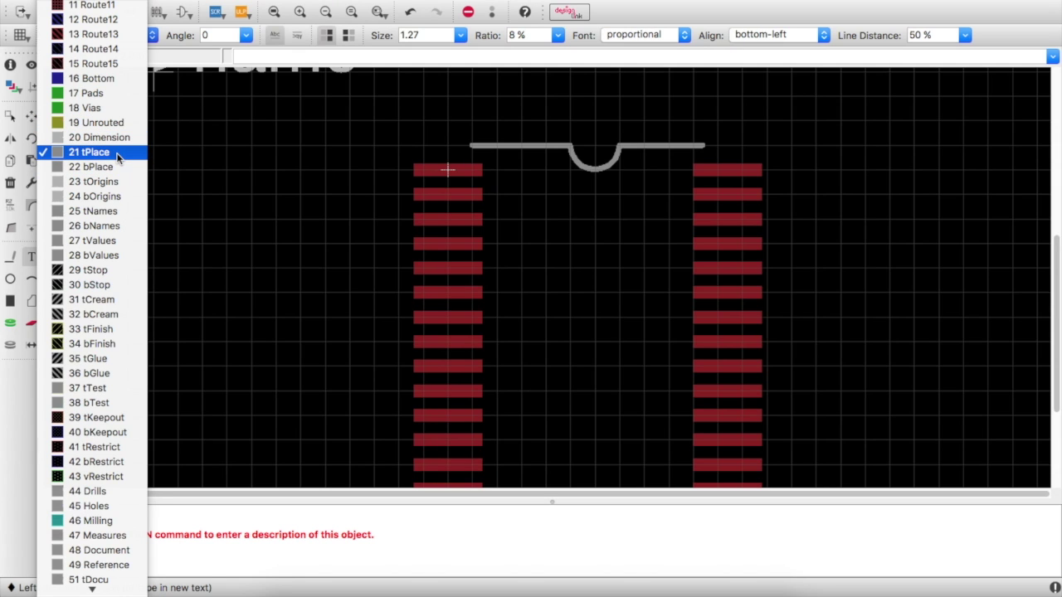
click(114, 211)
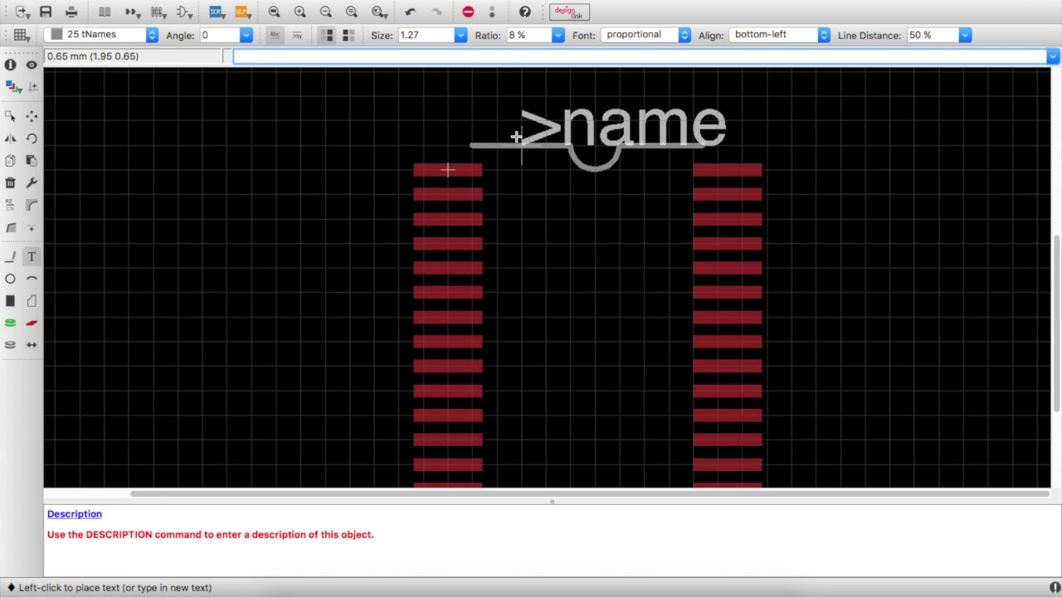
click(481, 112)
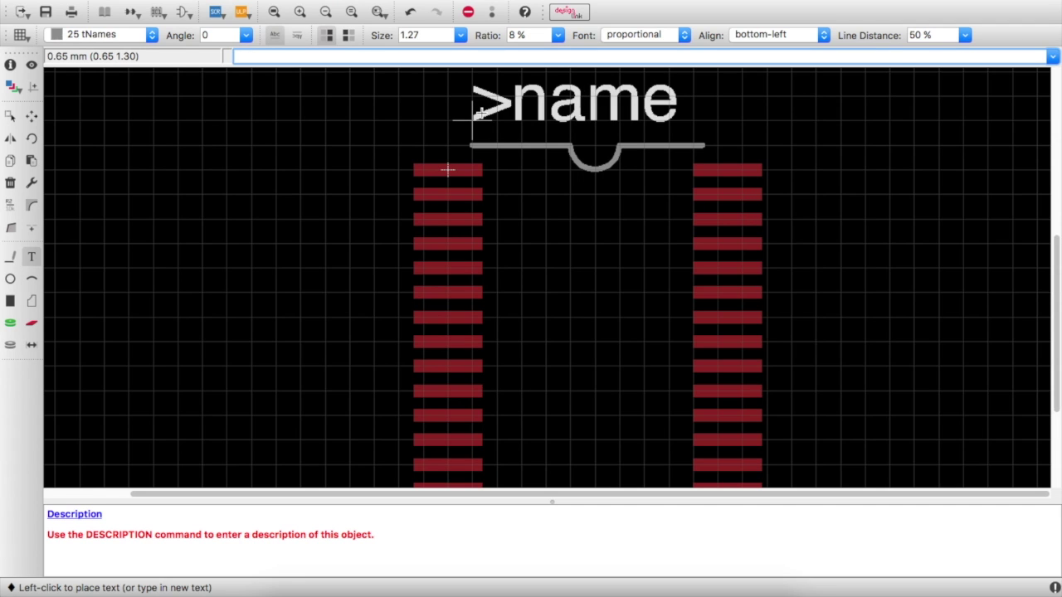
Step: Place a >value text of size 1.27 on layer 27 tValues below the lower outline at (0.65, -14.30) and save the library
click(151, 37)
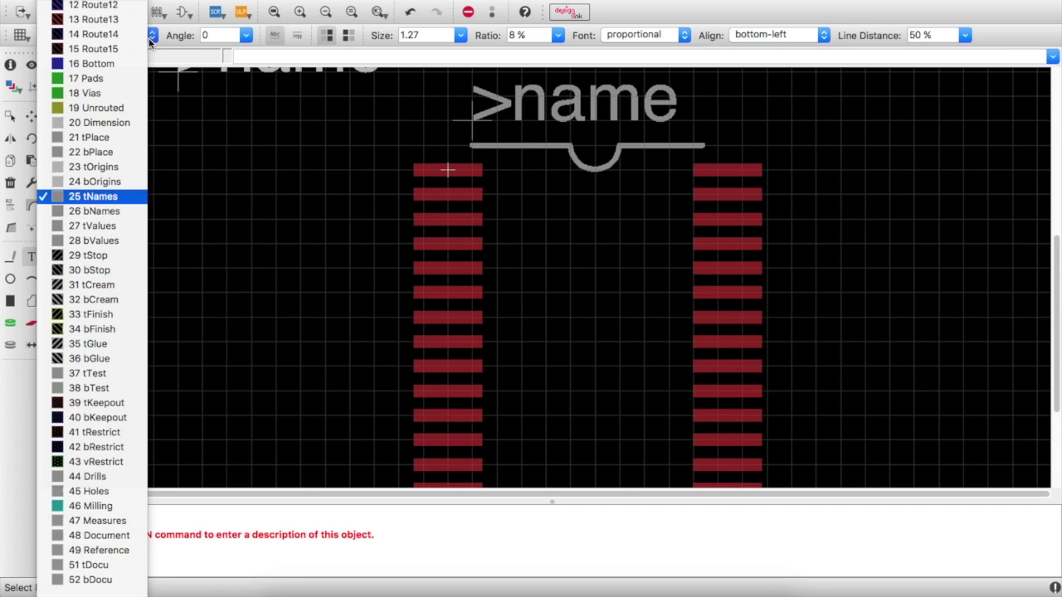
click(124, 226)
click(107, 217)
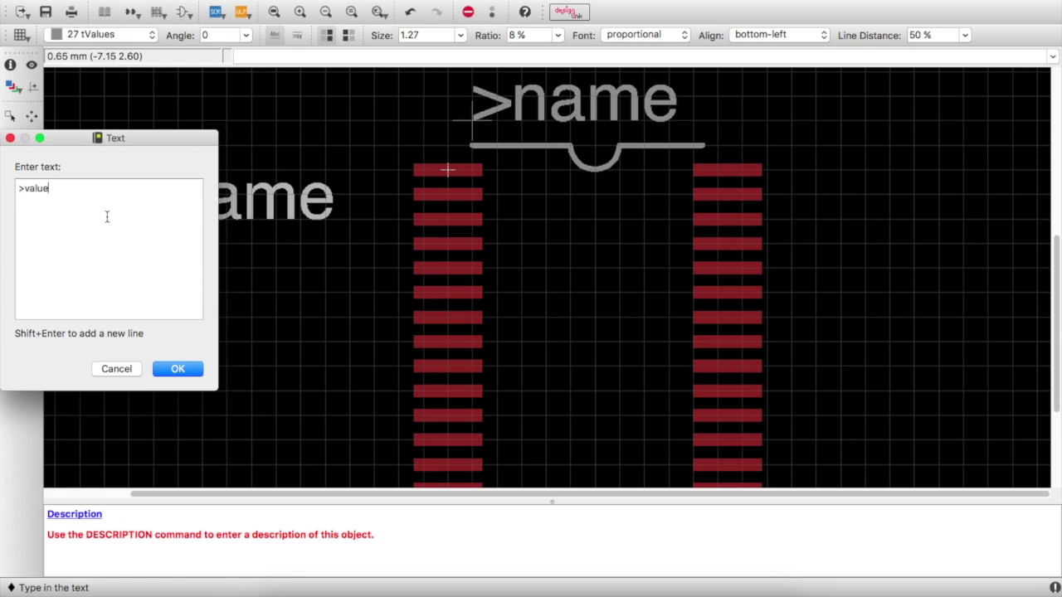
key(Return)
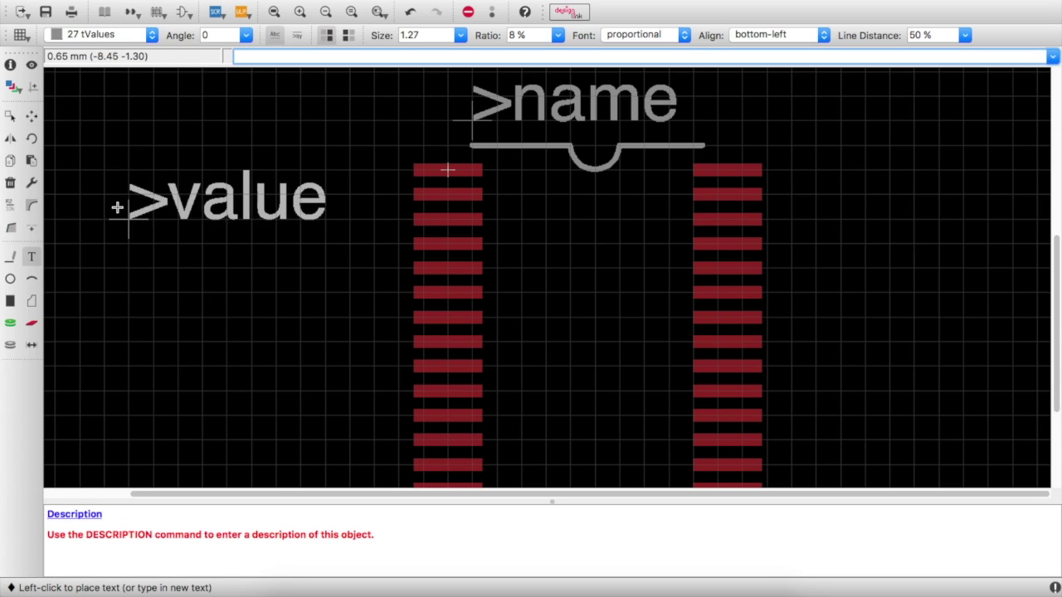
scroll(249, 250, down, 4)
scroll(272, 287, up, 5)
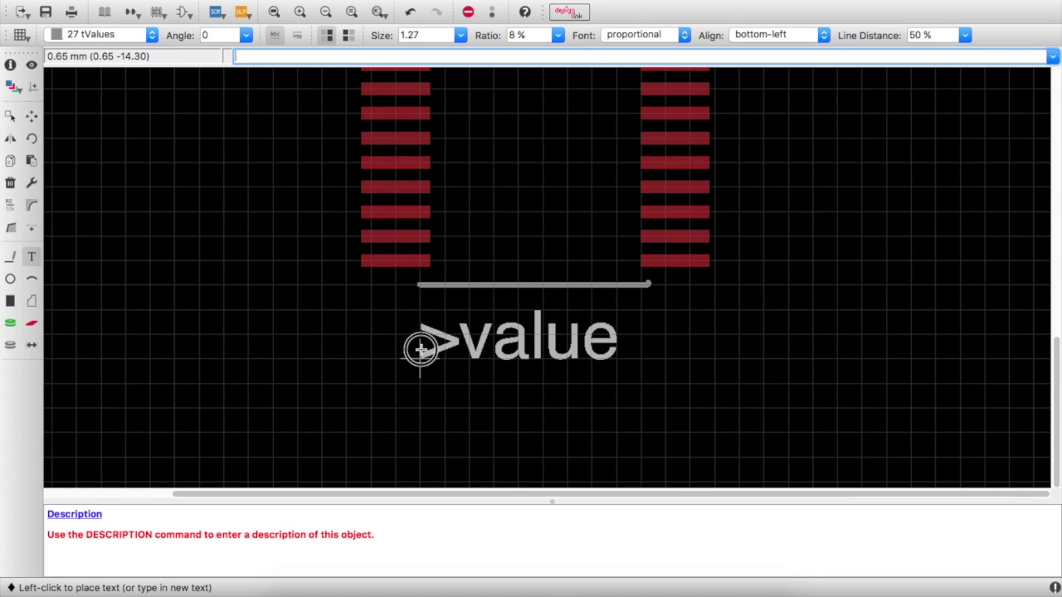
click(419, 353)
key(Escape)
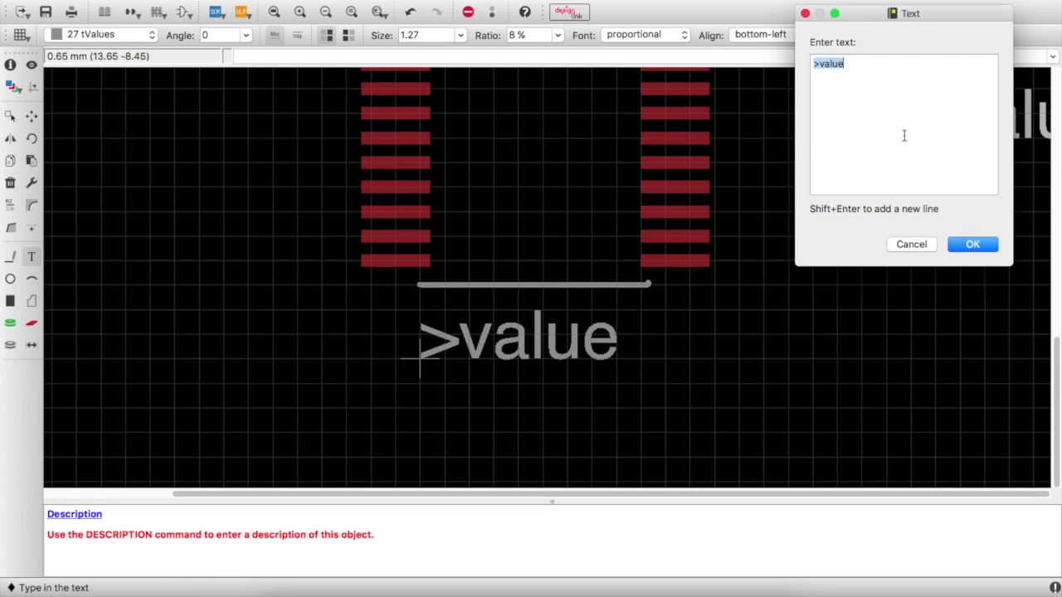
key(Escape)
key(super+s)
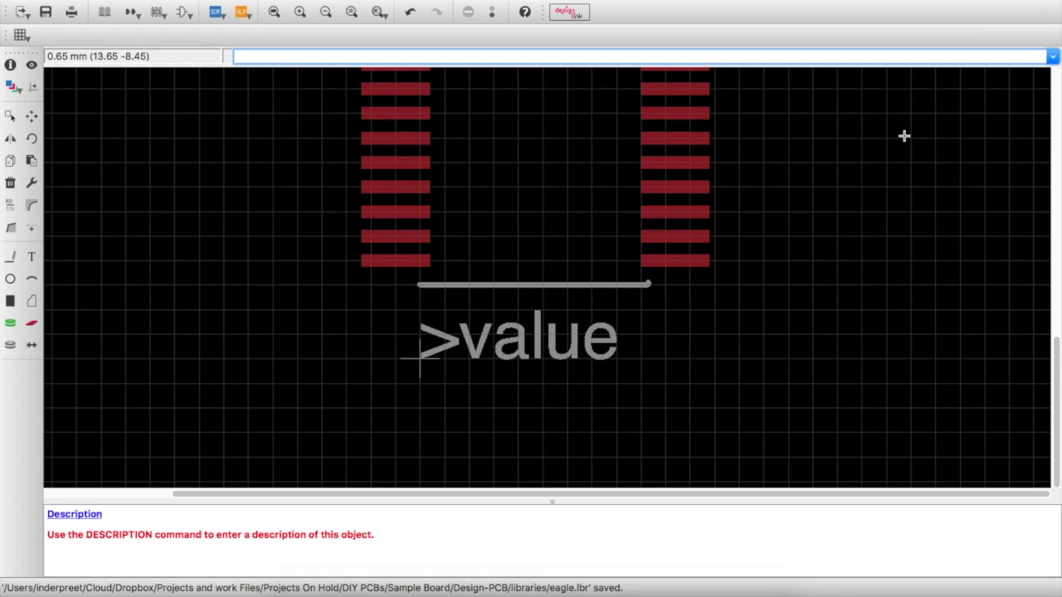
key(ctrl+g)
click(158, 13)
key(Escape)
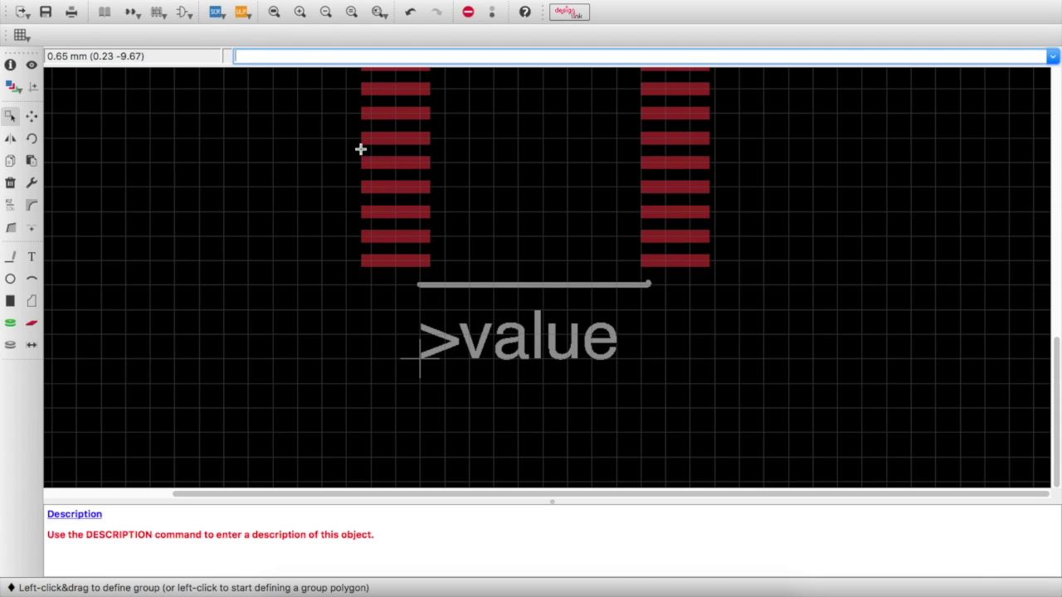
click(184, 12)
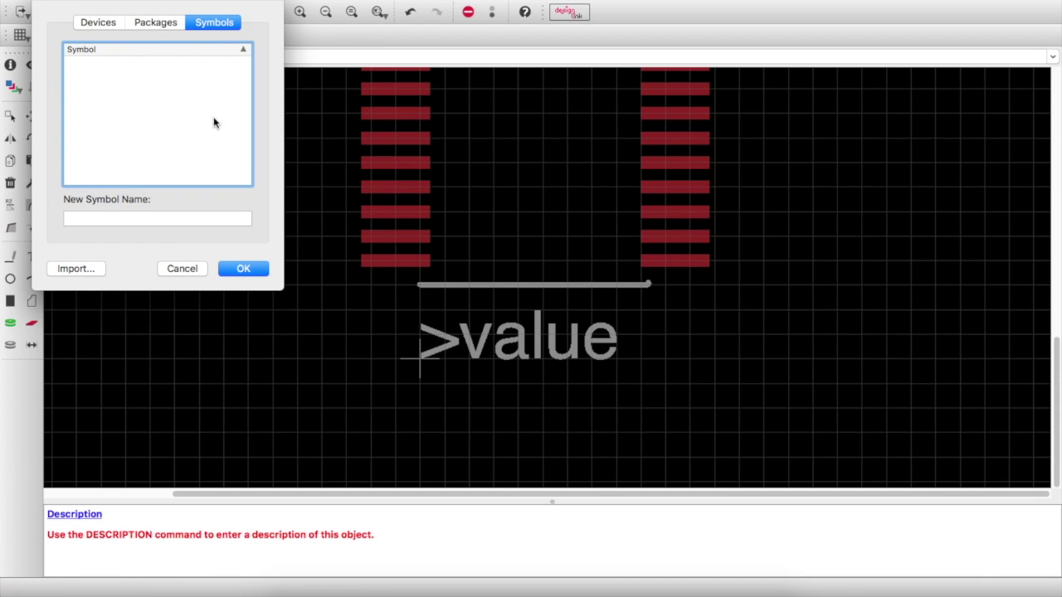
click(237, 269)
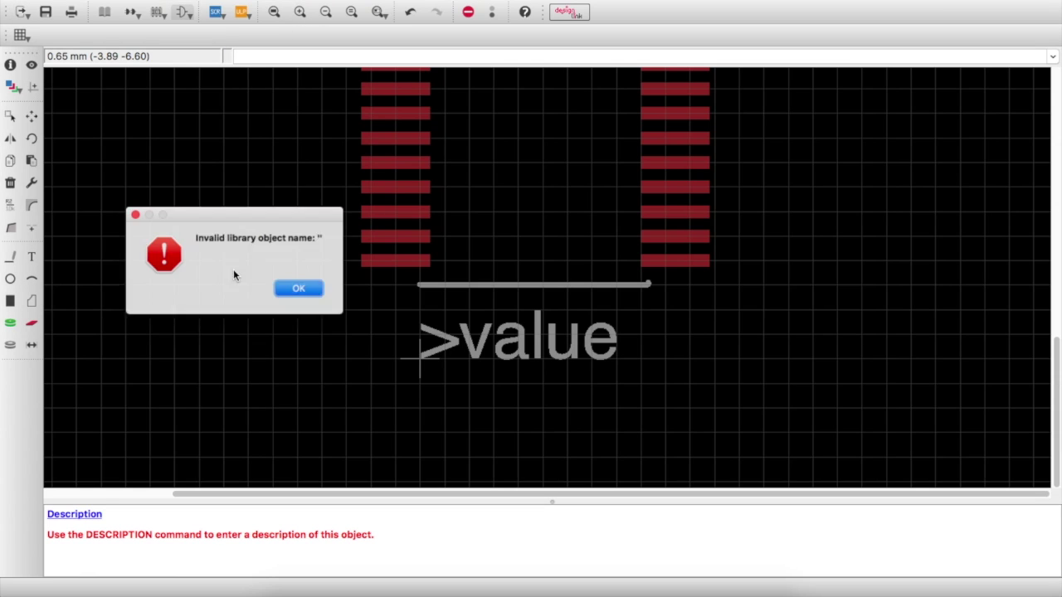
click(297, 284)
click(184, 12)
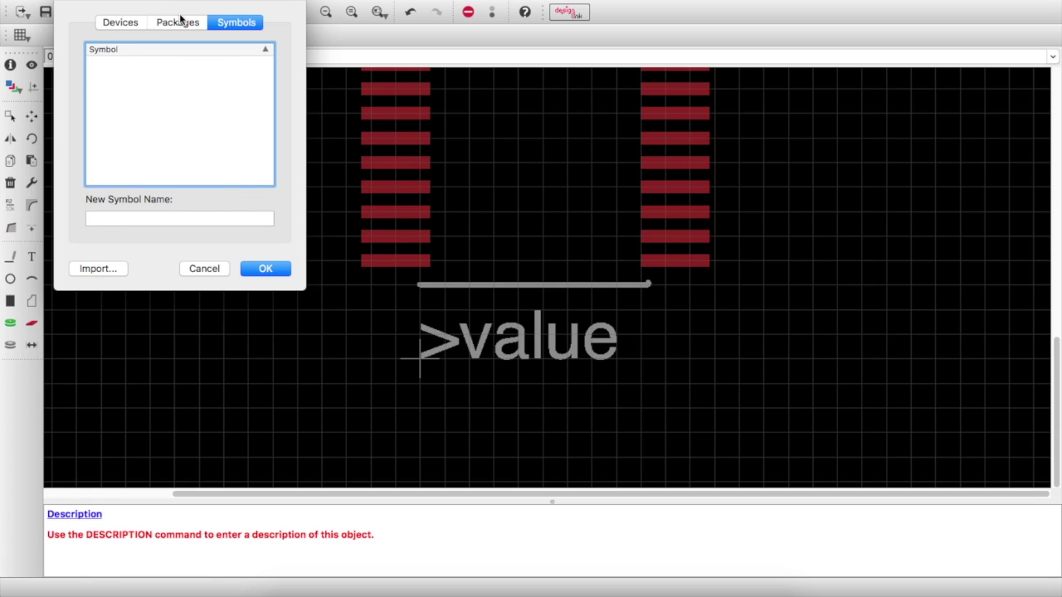
key(Escape)
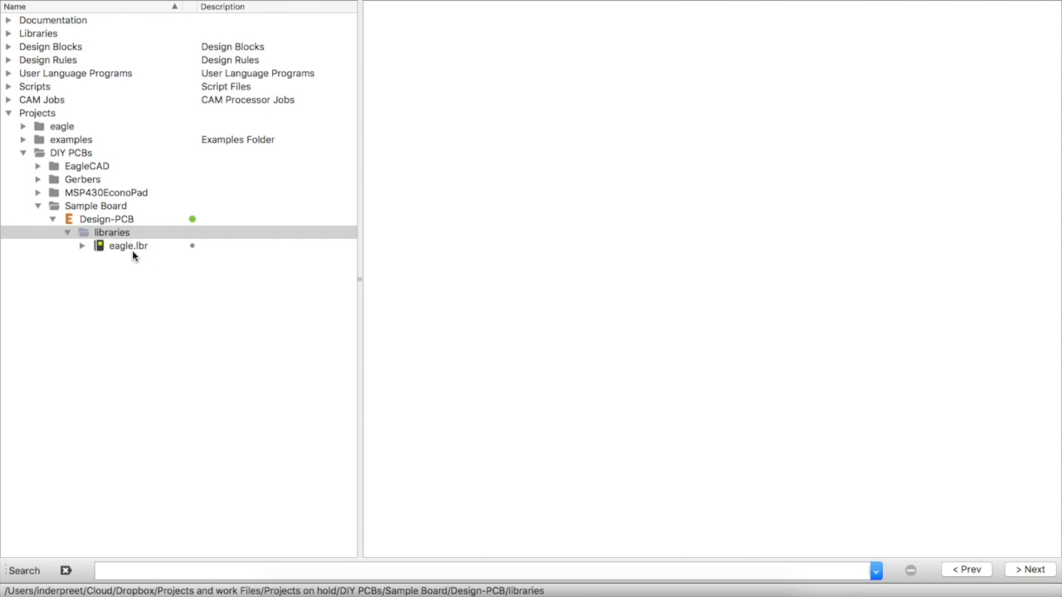
Step: Open eagle.lbr from the Design-PCB libraries folder and create a new symbol named MSP430F2274 in an enlarged library window
double_click(132, 250)
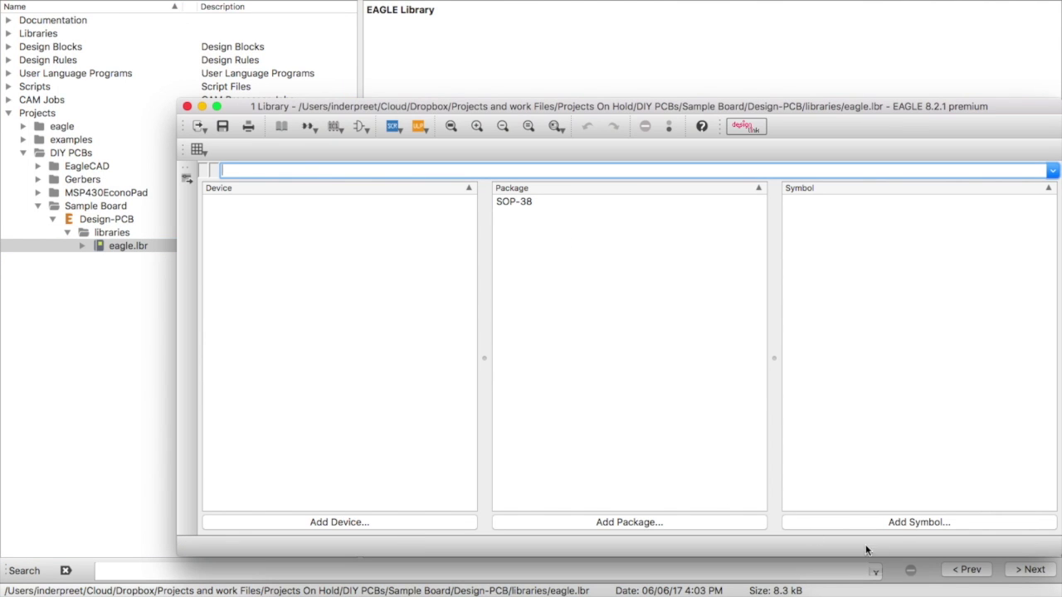
click(893, 521)
text(MSP430F2274)
key(Return)
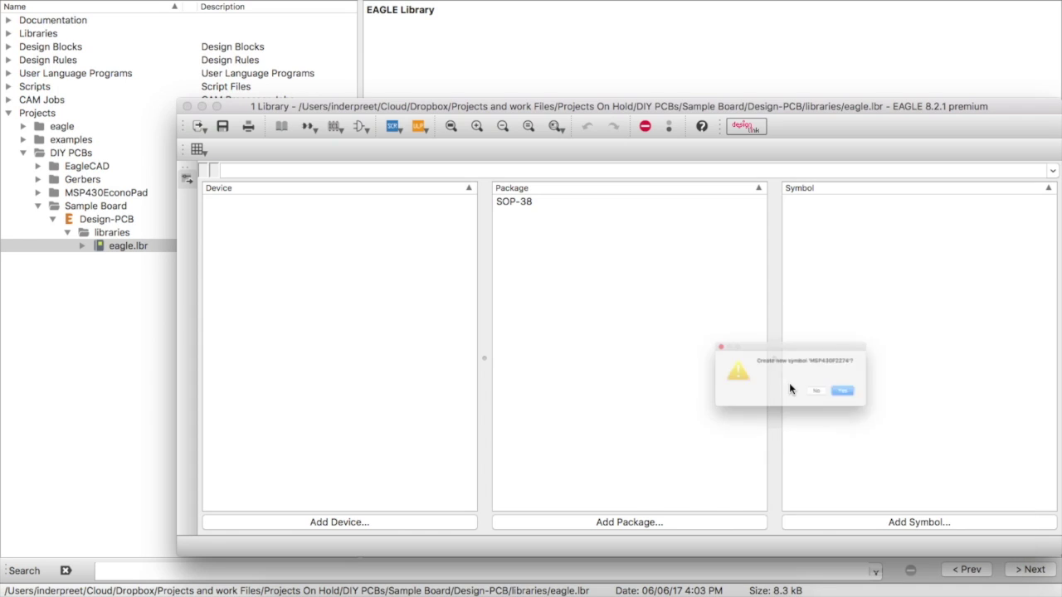
click(870, 406)
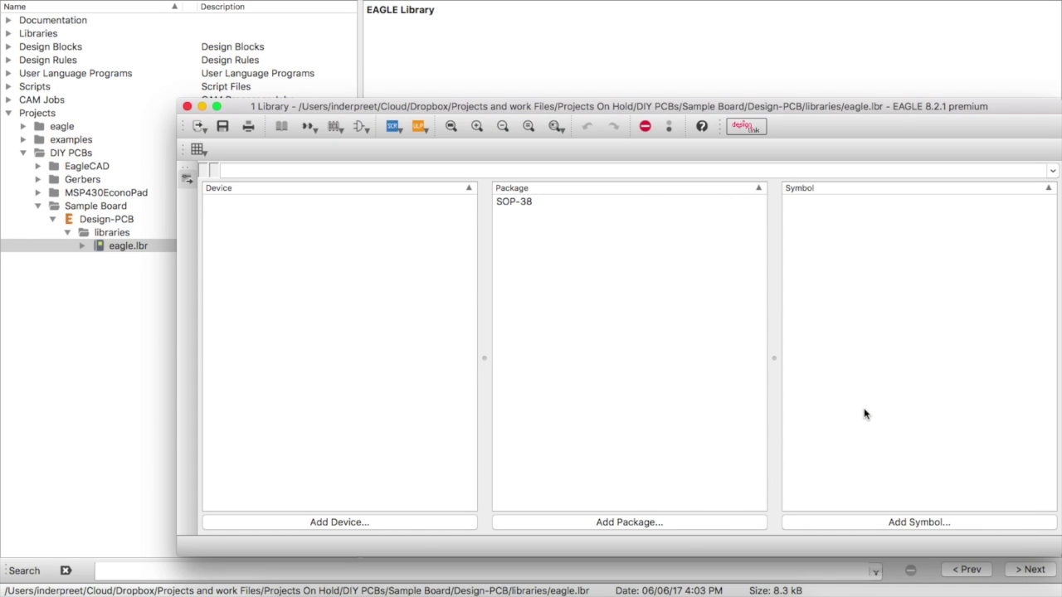
double_click(377, 107)
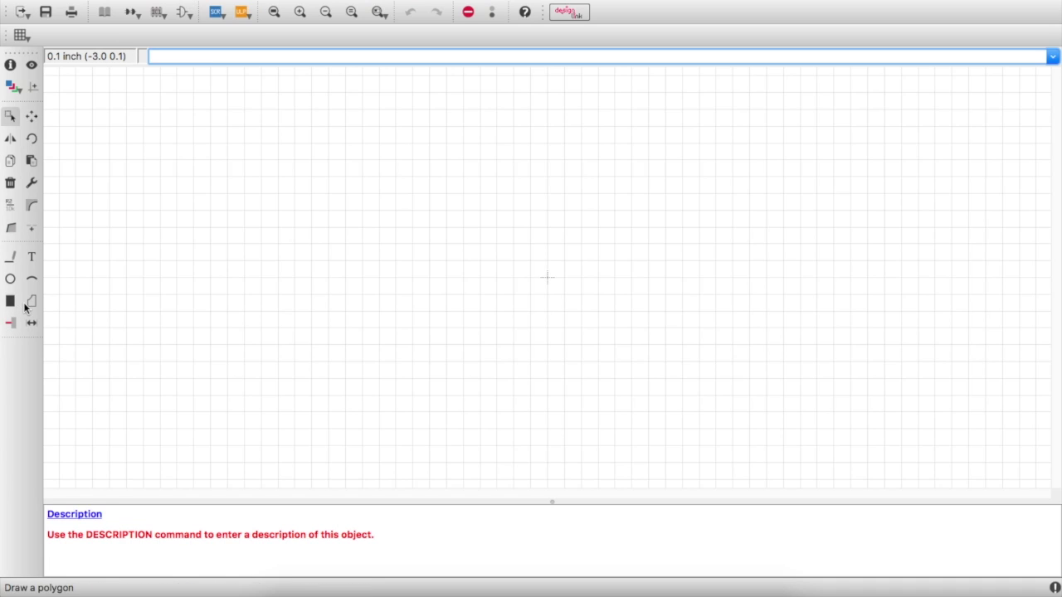
Step: Look up the 38-pin DA package pinout on page 3 of the msp430f2274.pdf datasheet, then return to the EAGLE symbol editor
click(10, 259)
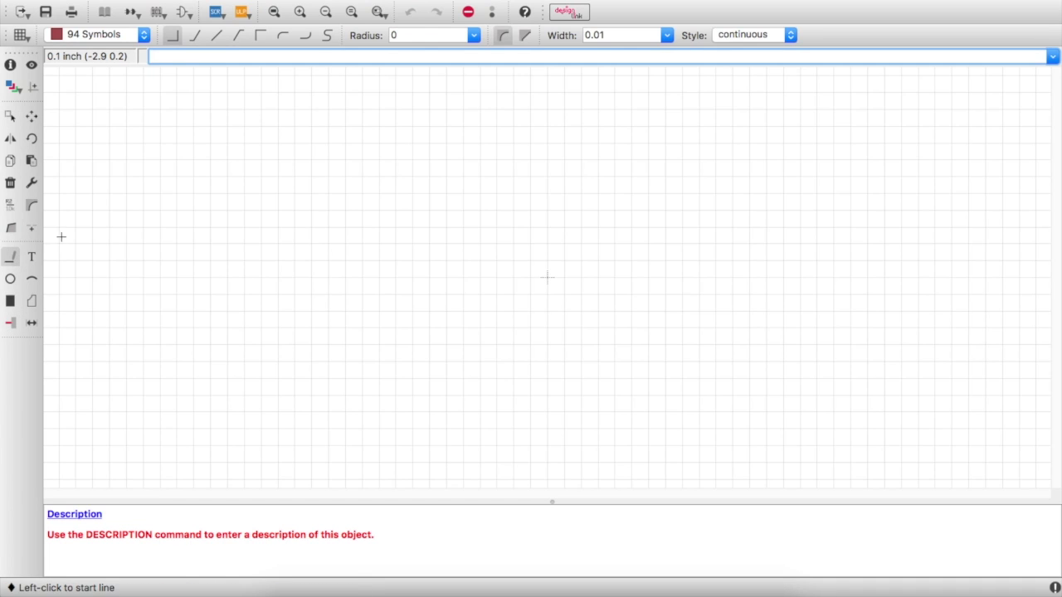
key(ctrl+Right)
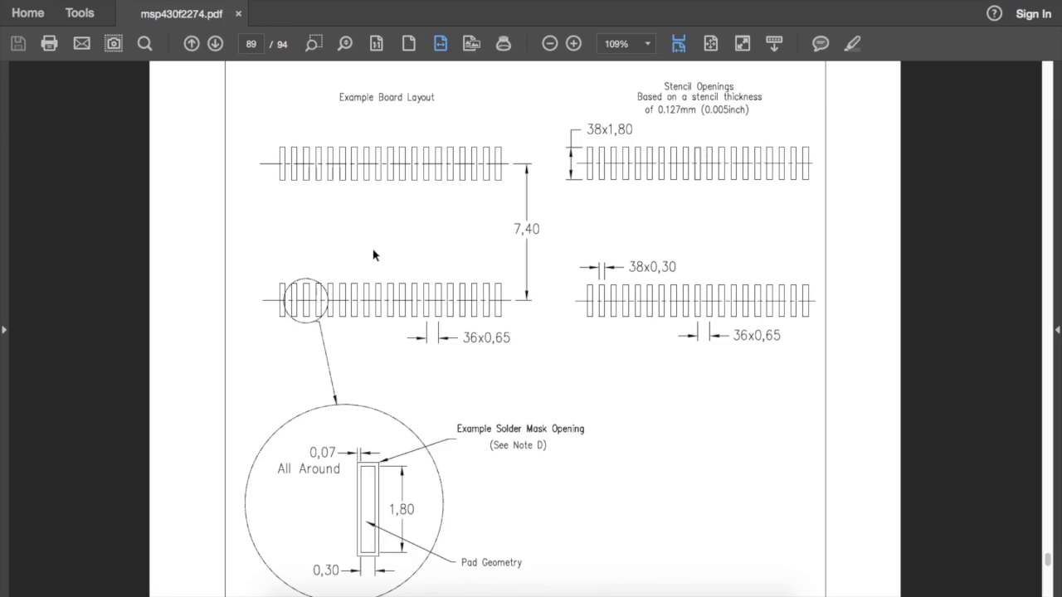
scroll(373, 256, up, 20)
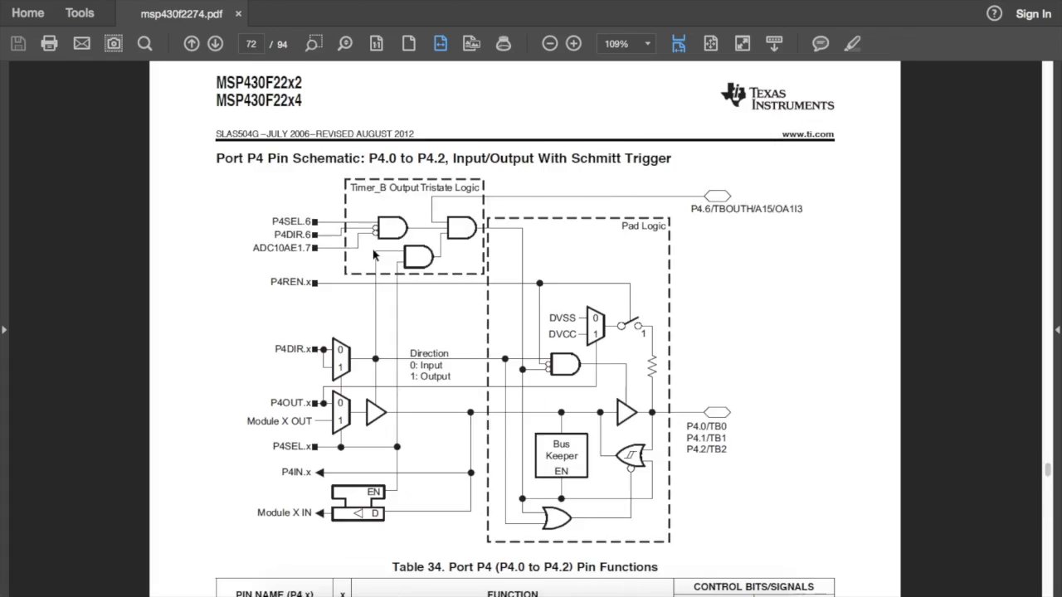
scroll(374, 256, up, 5)
scroll(373, 256, up, 20)
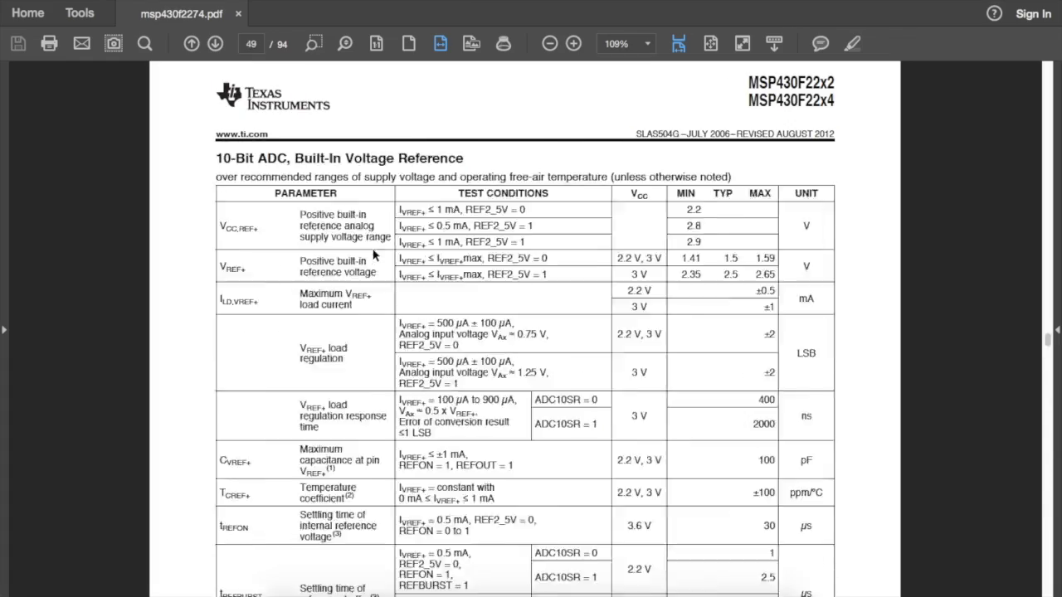
scroll(373, 256, up, 20)
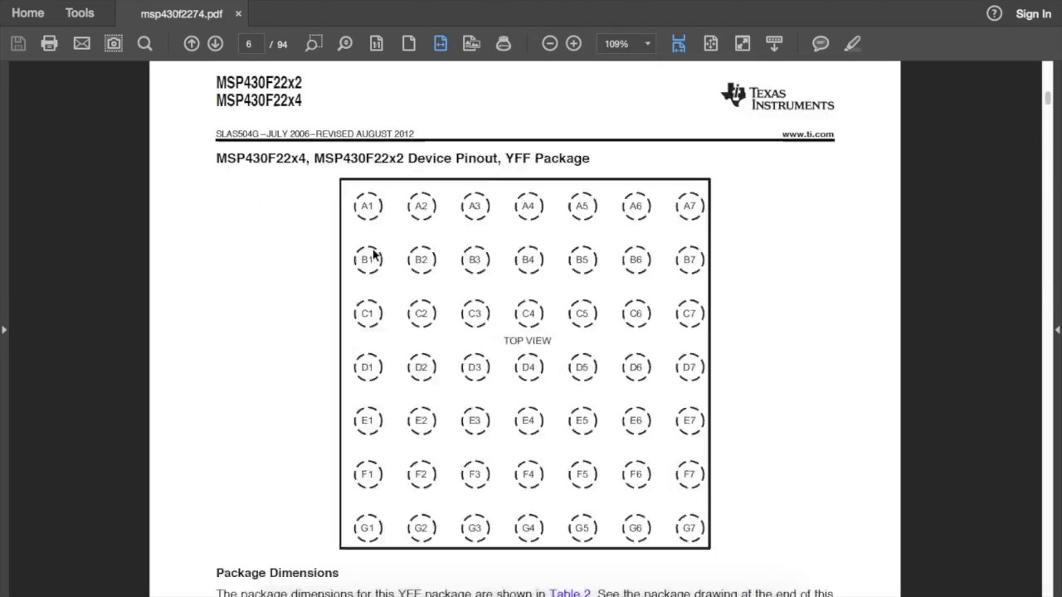
scroll(373, 256, up, 5)
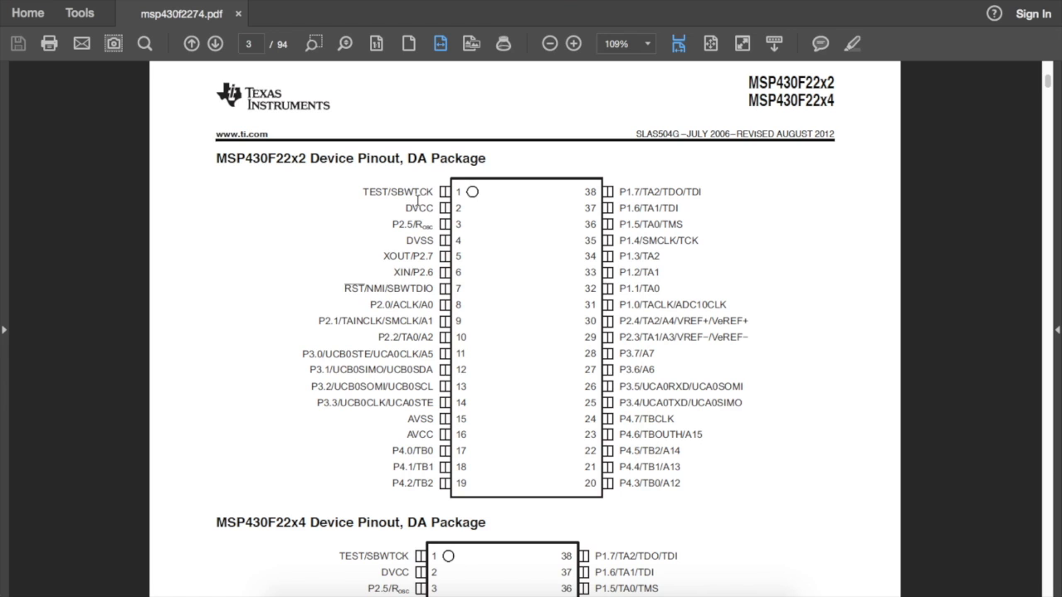
key(super+Tab)
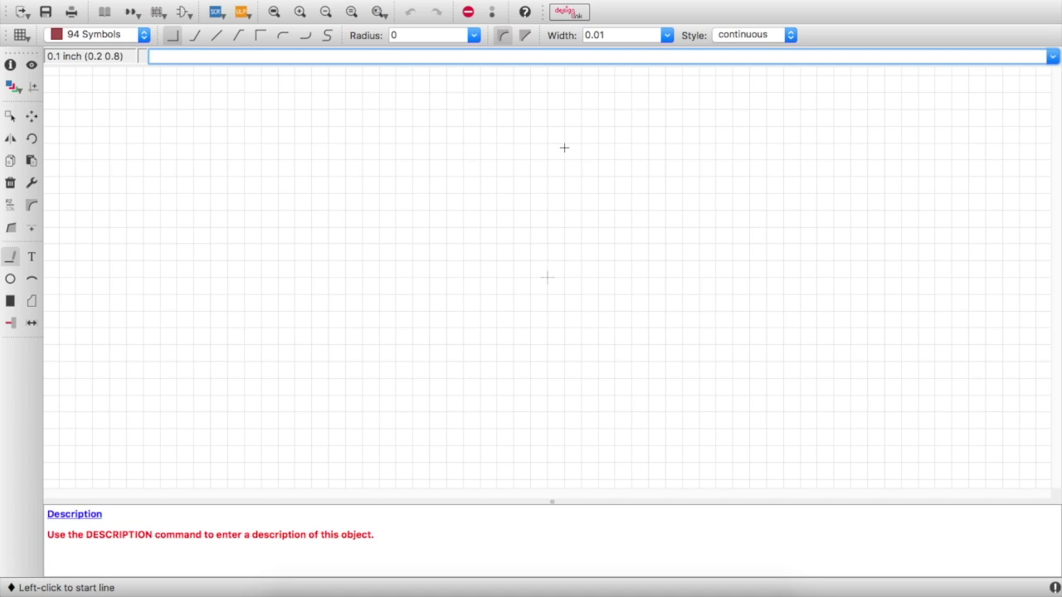
Step: Draw a rectangular symbol outline on layer 94 Symbols from (-0.5, 0.9) to (0.7, -0.9) inch with line width 0.01
click(478, 130)
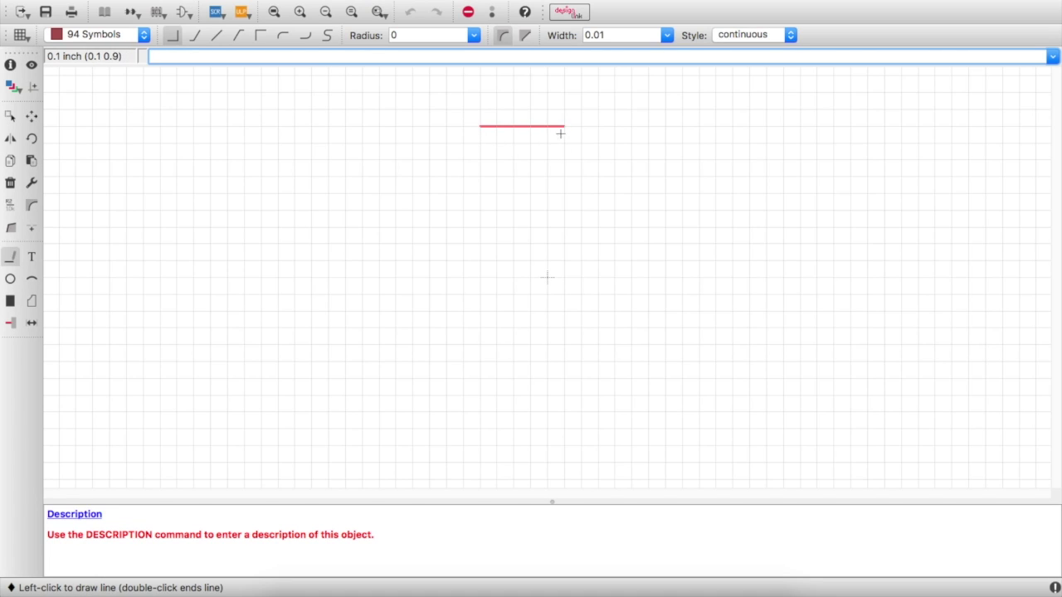
click(665, 129)
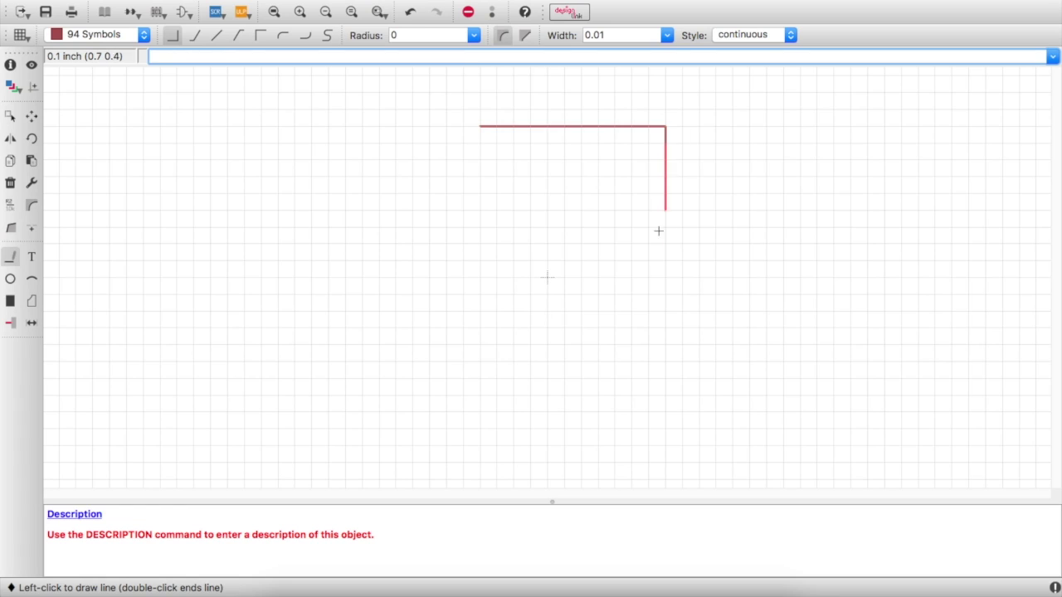
click(668, 424)
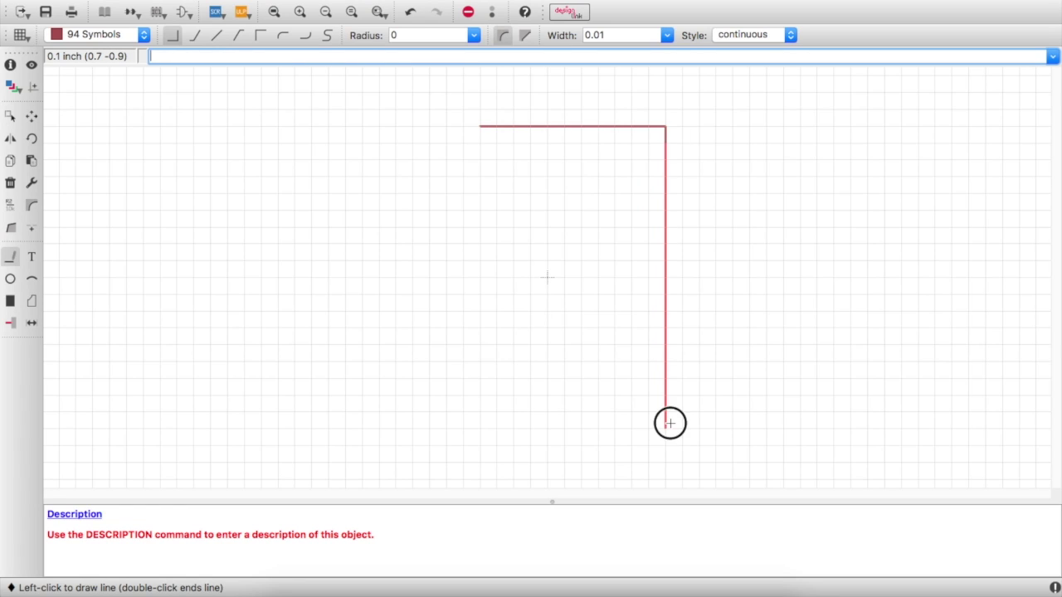
click(466, 433)
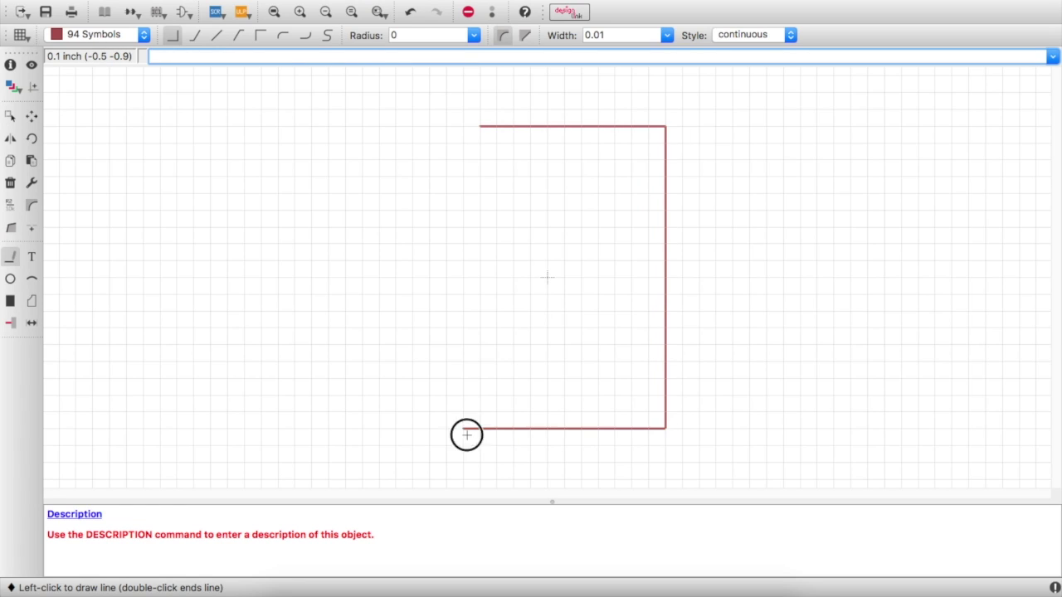
click(463, 125)
click(479, 126)
key(Escape)
key(Escape)
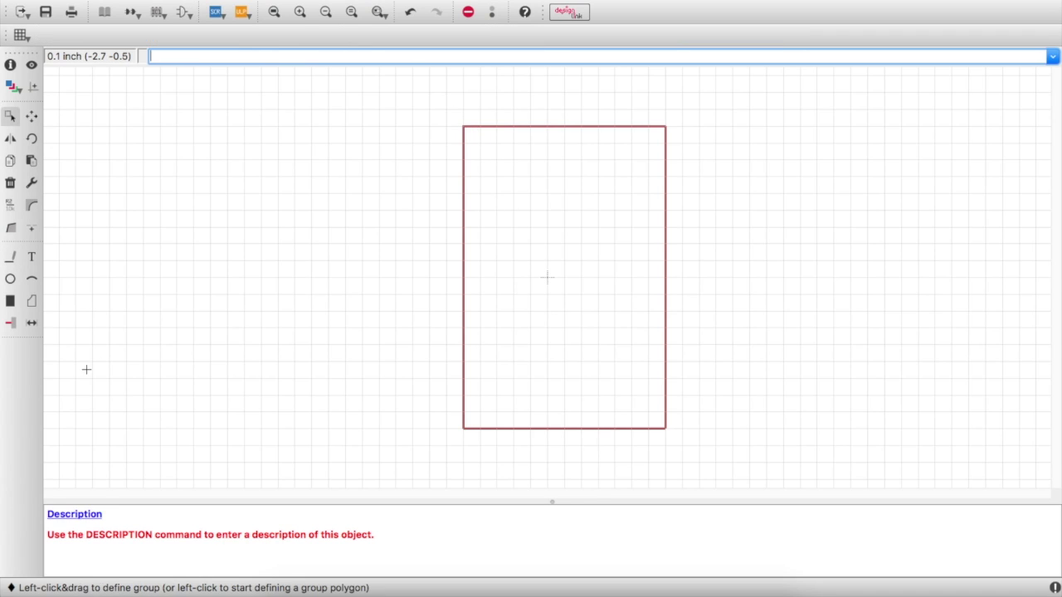
Step: Place two short io pins against the outline's left edge at (-0.6, 0.8) and (-0.6, 0.7)
click(10, 323)
click(261, 37)
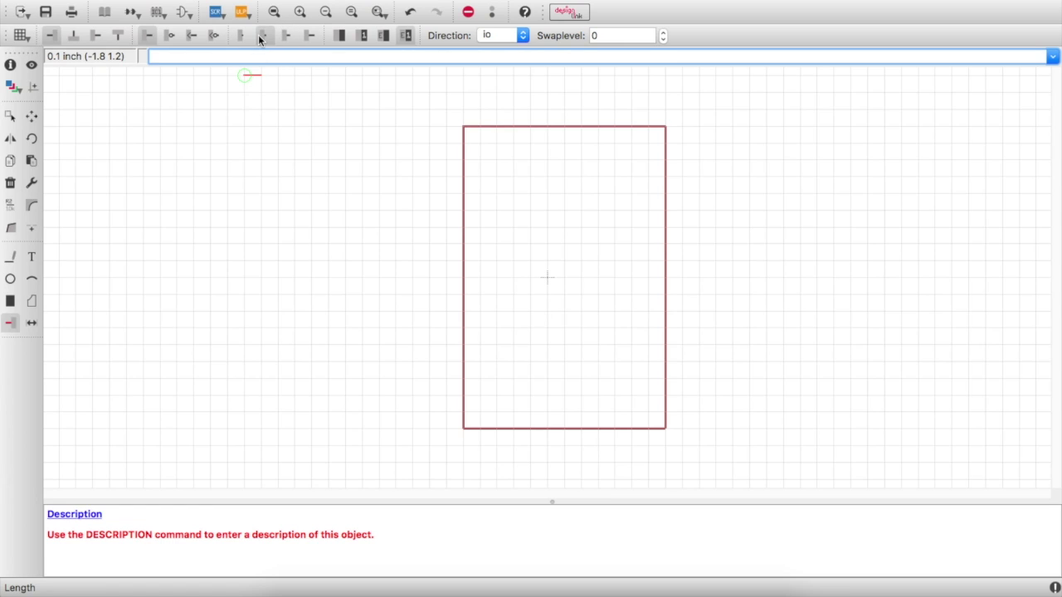
click(446, 143)
click(445, 161)
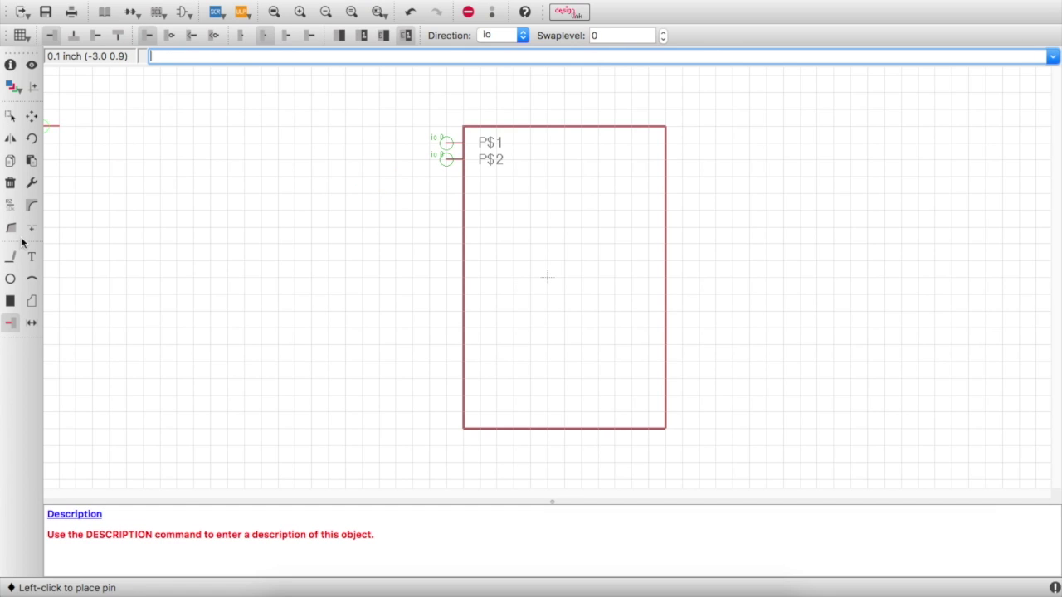
Step: Rename the upper pin as 1 and the pin below it as 2
click(11, 65)
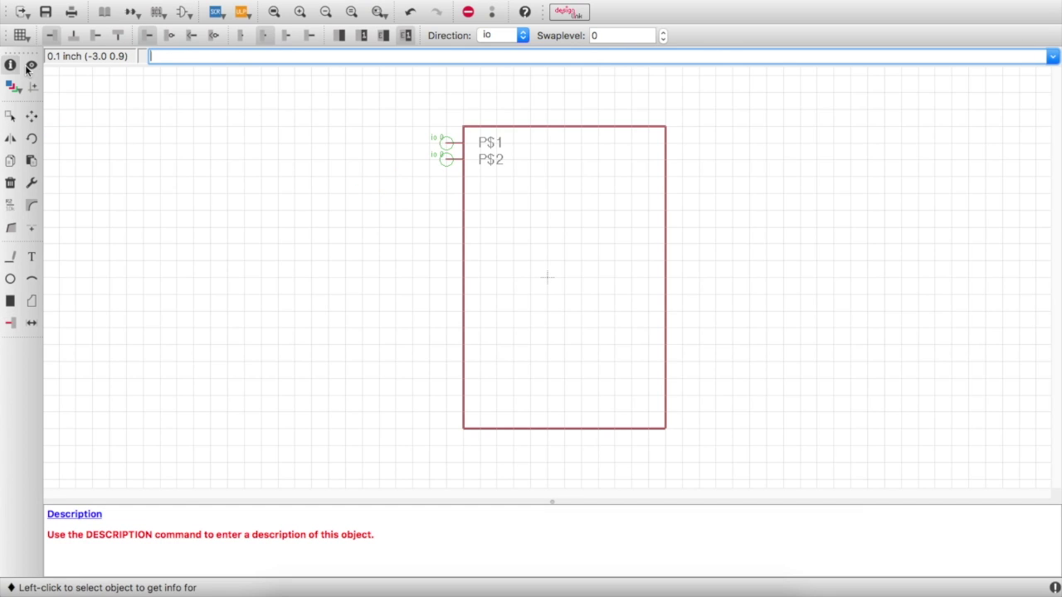
click(448, 145)
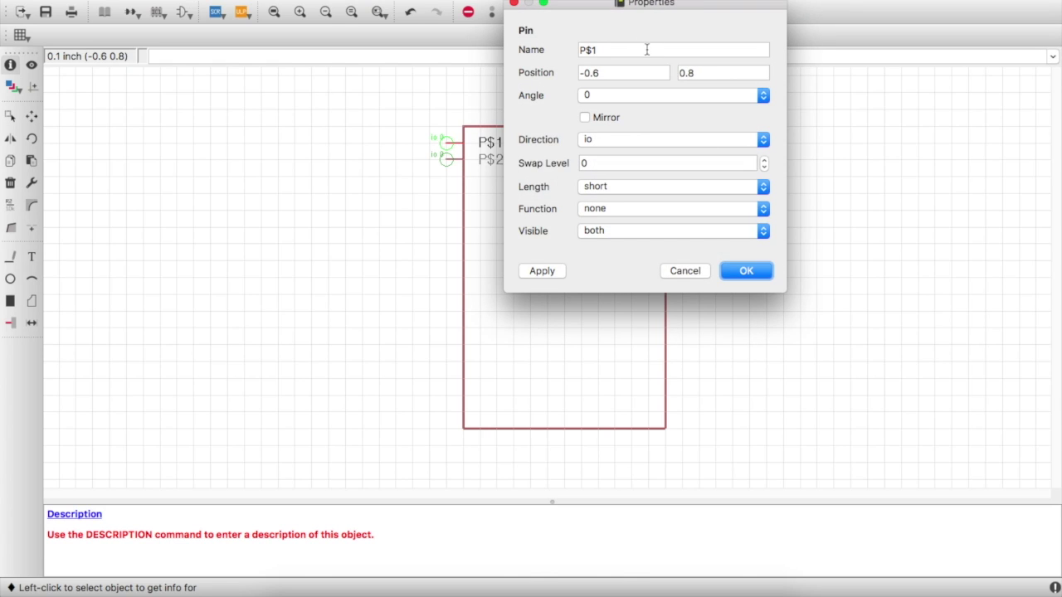
triple_click(647, 50)
text(1)
key(Return)
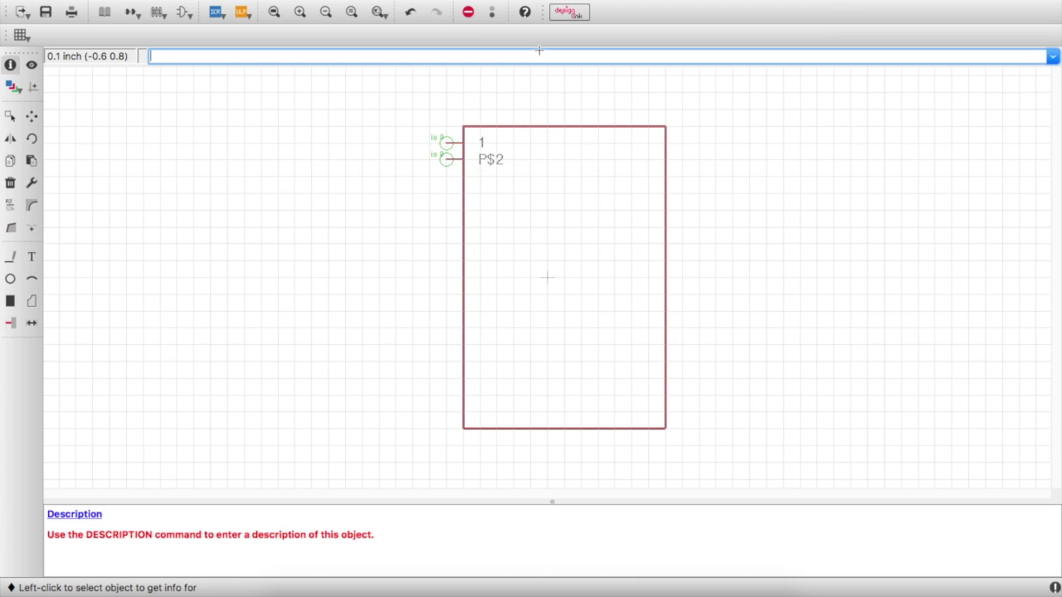
click(447, 159)
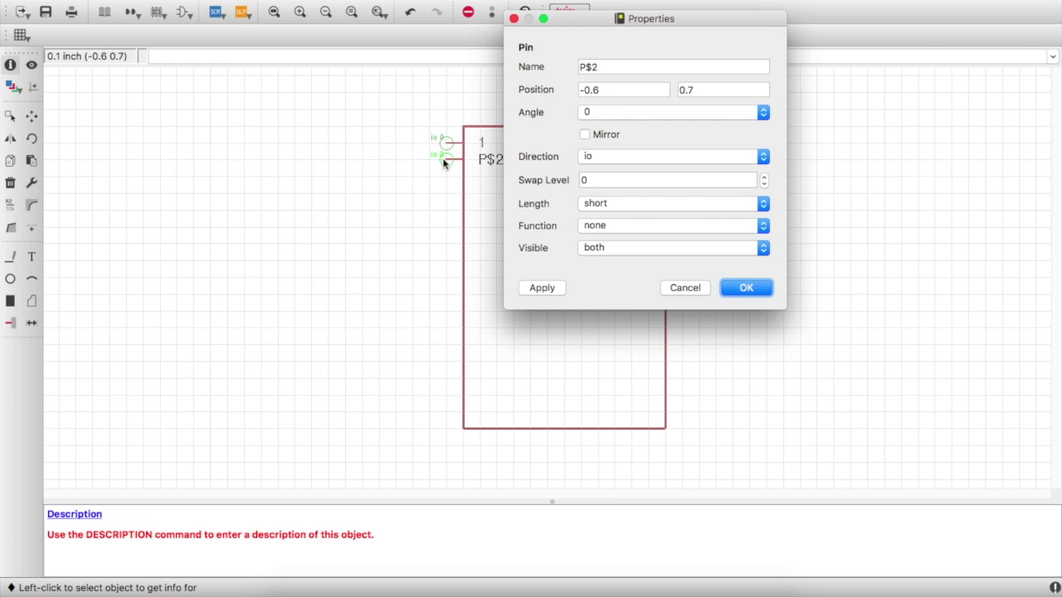
triple_click(555, 67)
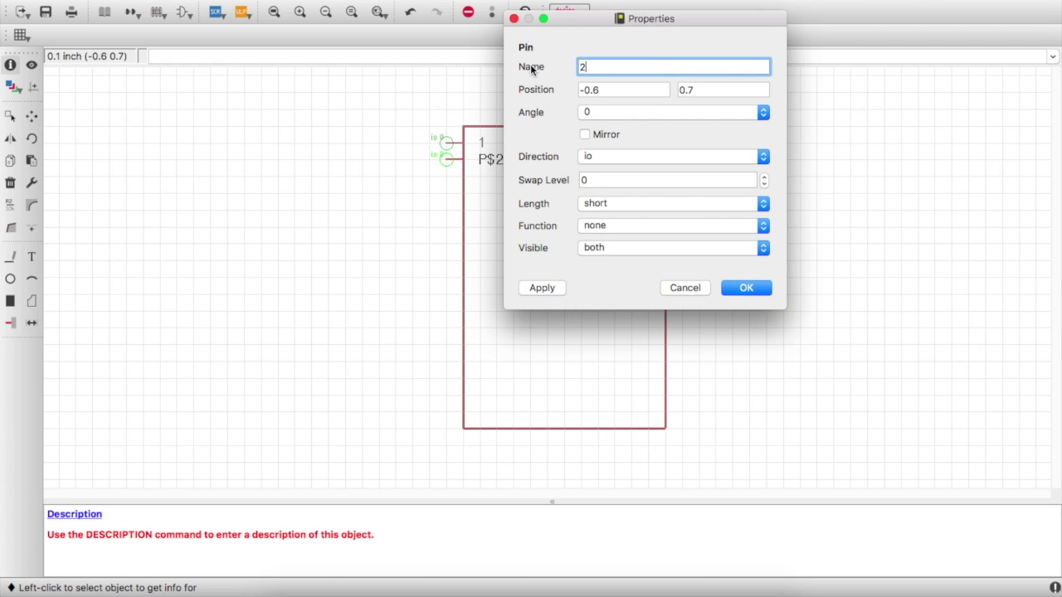
text(2)
key(Return)
Step: Group pins 1 and 2 and place a copy of them directly below on the outline's left edge
click(10, 121)
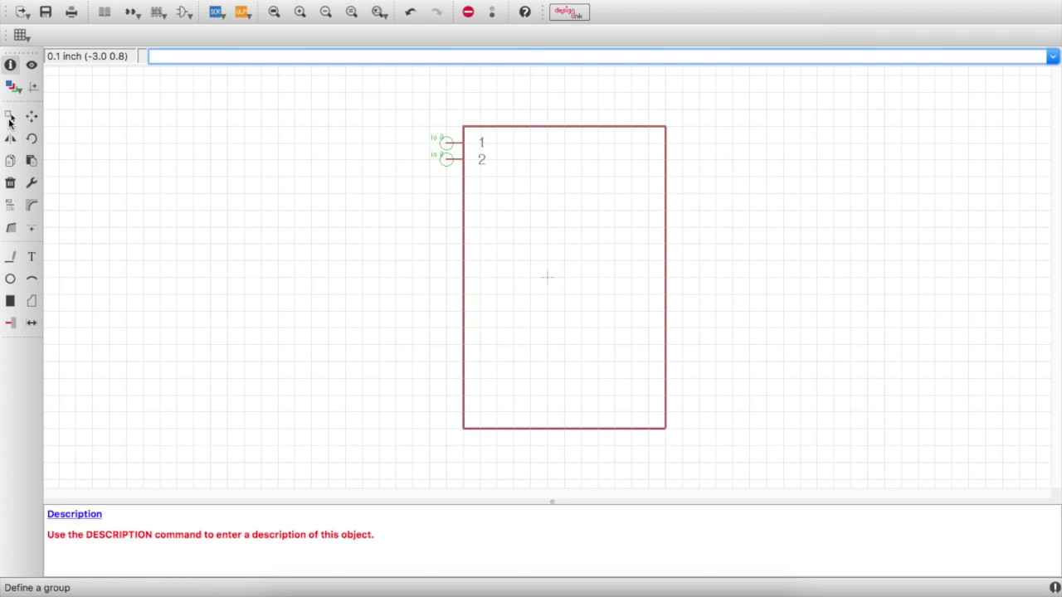
drag(394, 133, 470, 177)
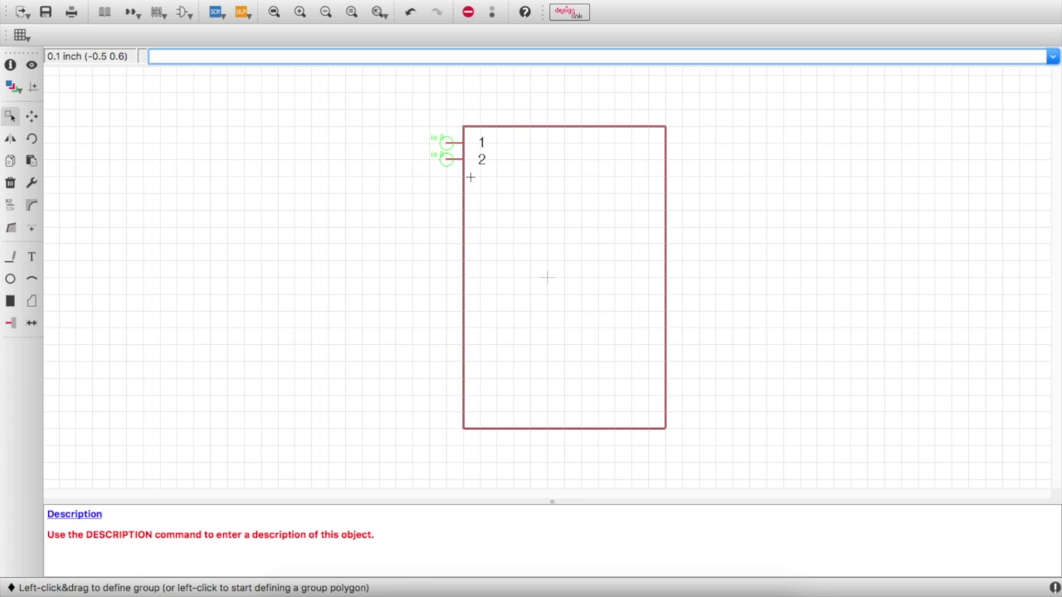
click(10, 160)
right_click(284, 183)
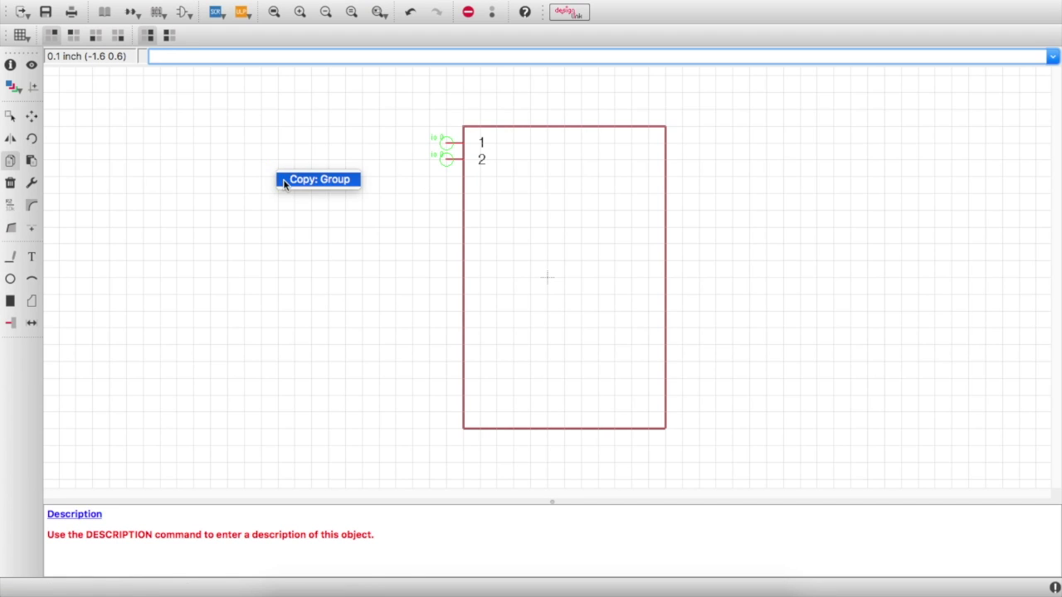
click(283, 183)
click(271, 206)
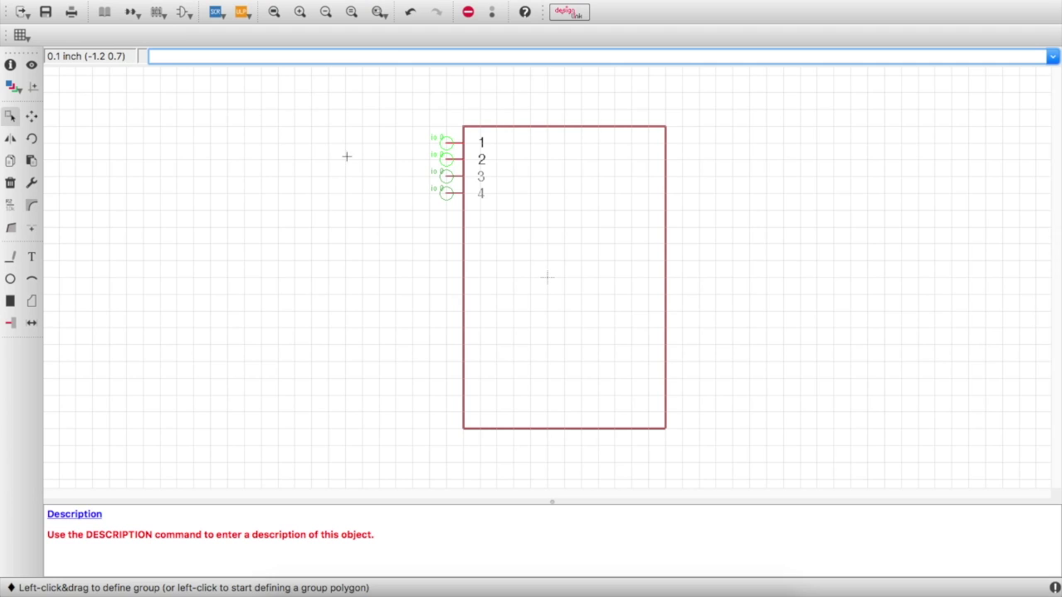
Step: Place another copy of the two-pin group directly below pin 4 on the left edge
click(11, 161)
click(437, 205)
click(422, 135)
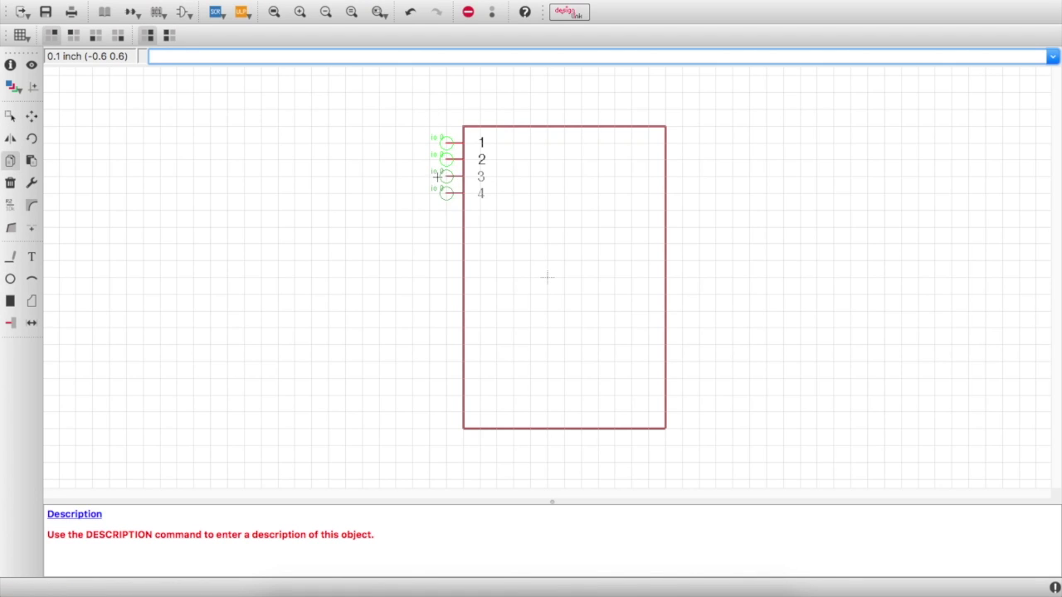
right_click(396, 183)
click(407, 193)
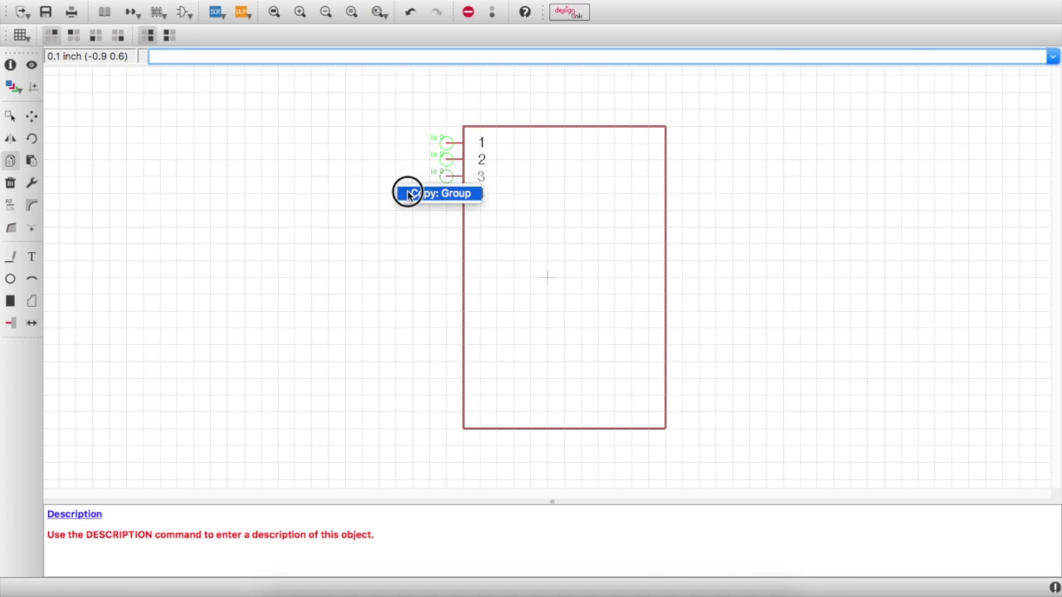
click(391, 239)
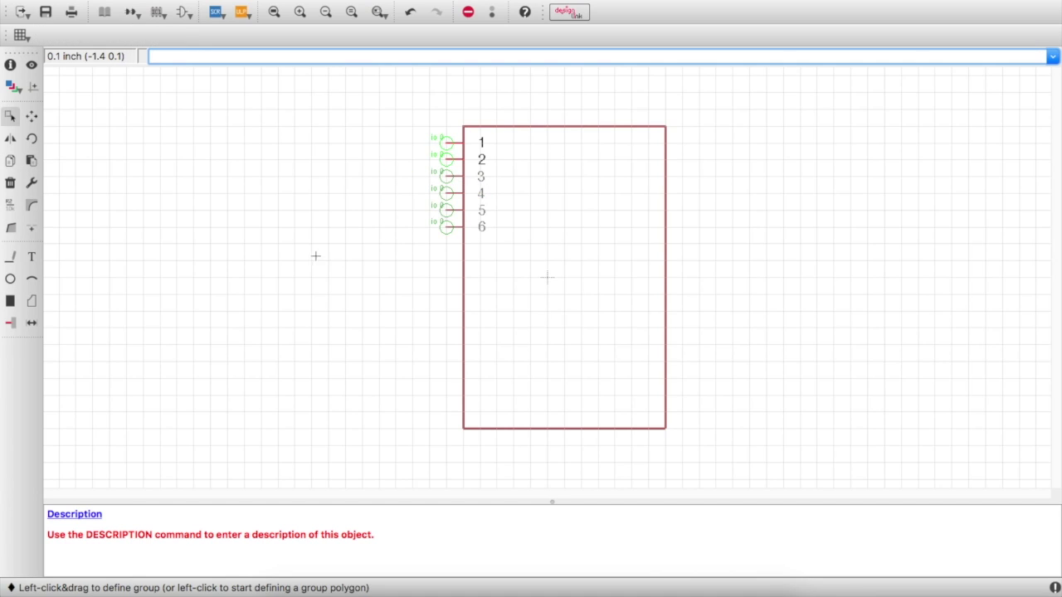
Step: Group pins 1 to 6 and place a copy of them directly below pin 6
drag(412, 134, 475, 235)
click(32, 160)
right_click(378, 232)
click(417, 230)
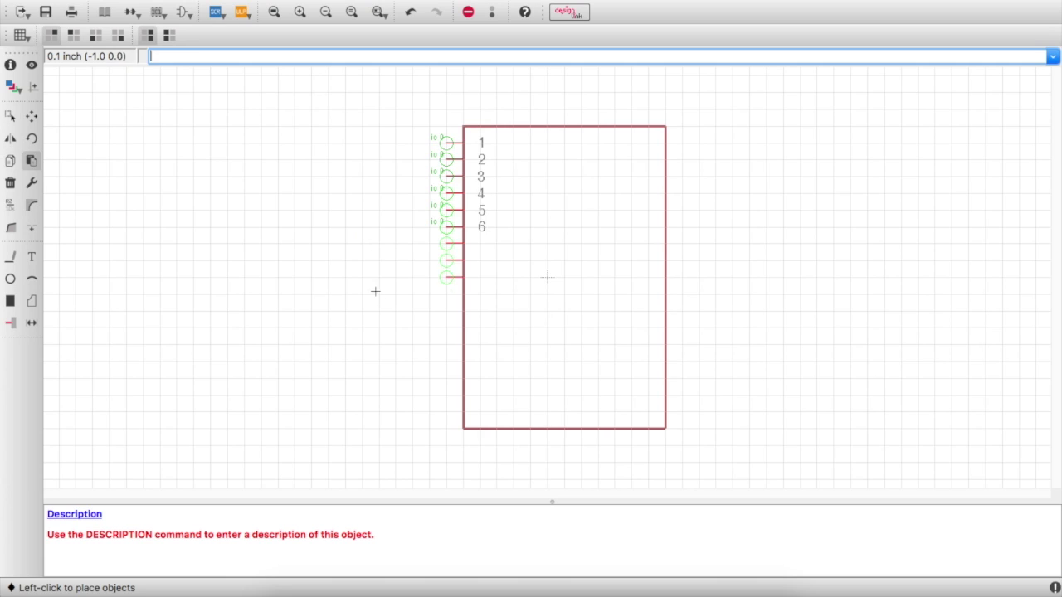
click(358, 333)
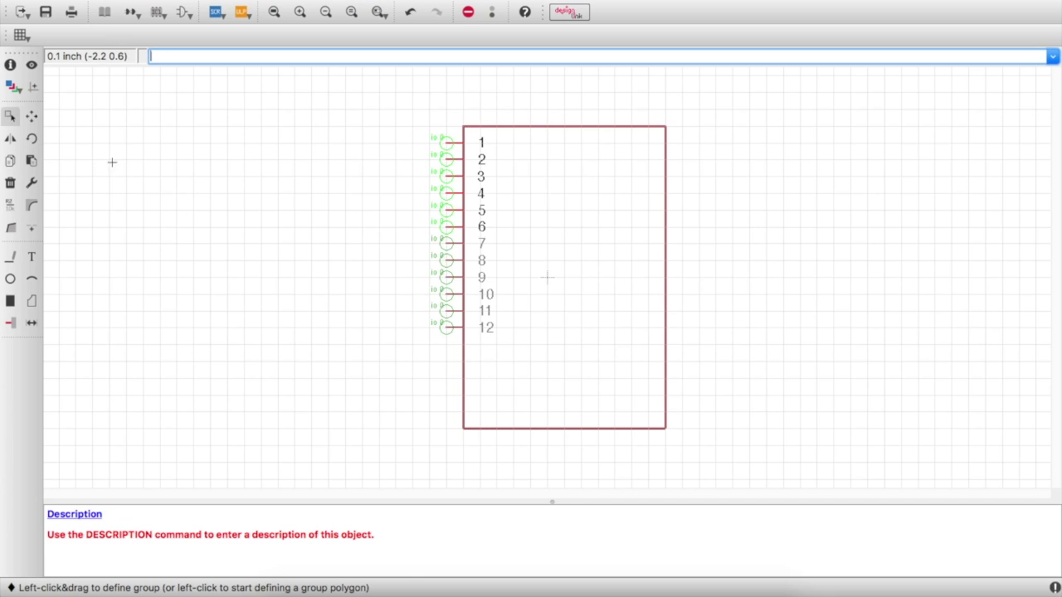
Step: Place a second copy of the six-pin group directly below pin 12
click(10, 160)
right_click(340, 198)
click(365, 208)
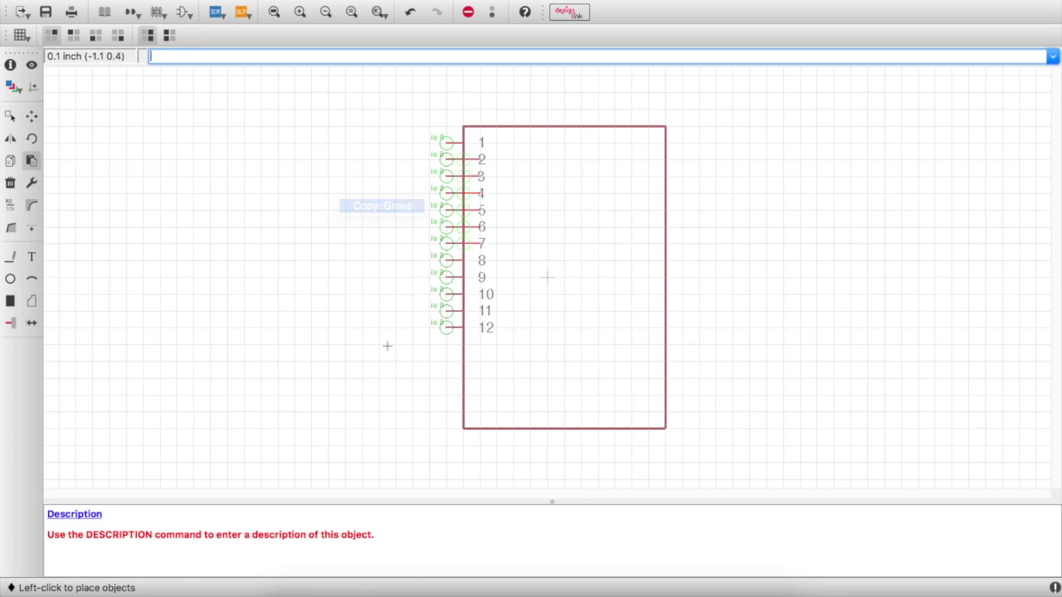
click(341, 393)
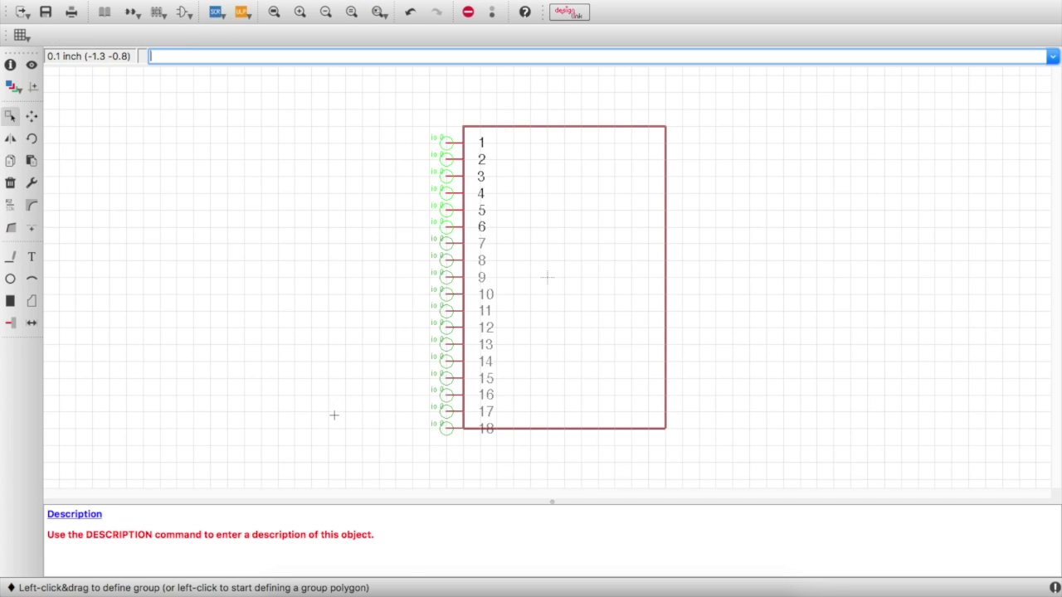
Step: Copy the lowest pin, 18, to one grid step below at (-0.6, -1.0)
click(11, 162)
click(446, 428)
right_click(449, 431)
right_click(433, 462)
right_click(434, 462)
right_click(433, 462)
click(446, 446)
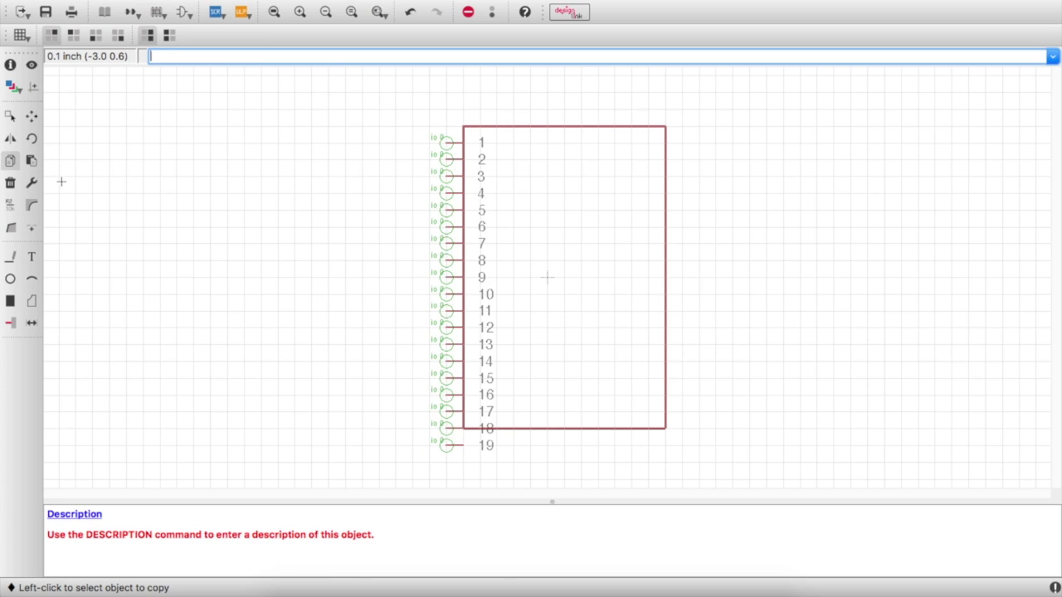
Step: Delete the outline's lower line and redraw it at y = -1.1, extending both sides down so all left pins fit
click(10, 183)
click(535, 426)
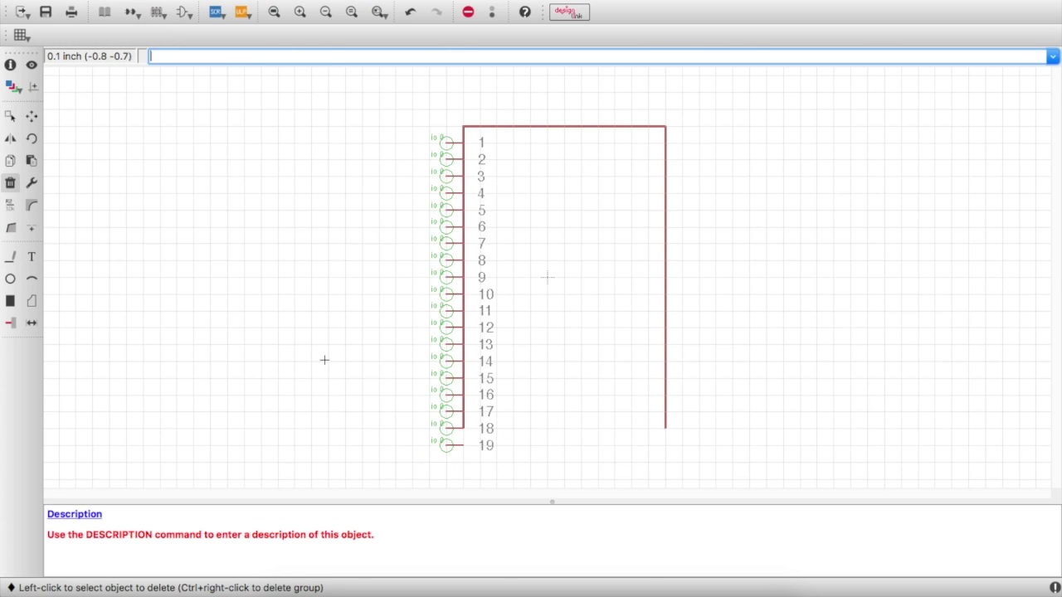
click(11, 258)
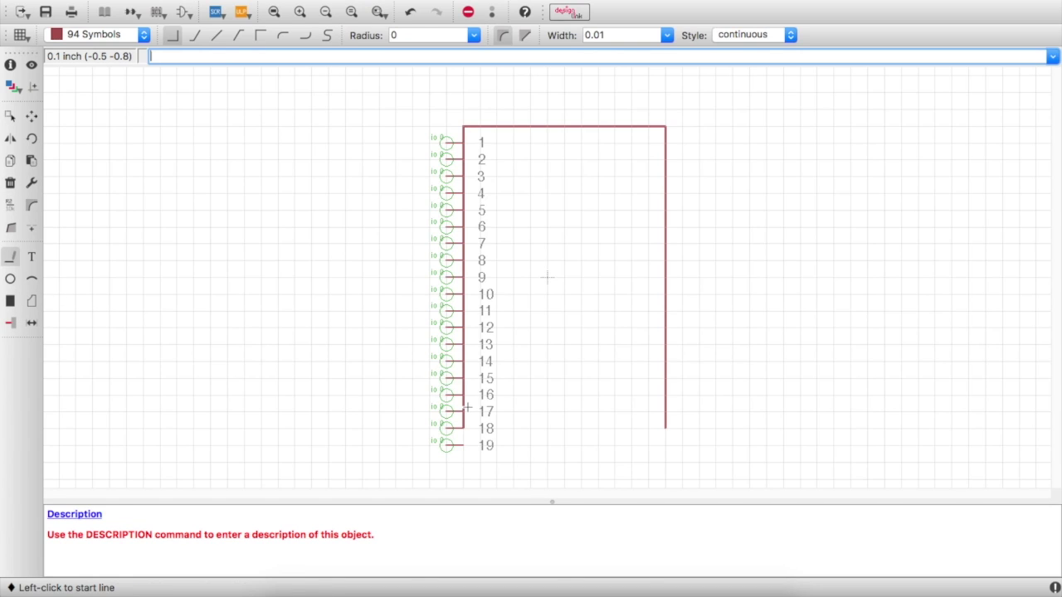
click(463, 429)
double_click(669, 462)
key(Escape)
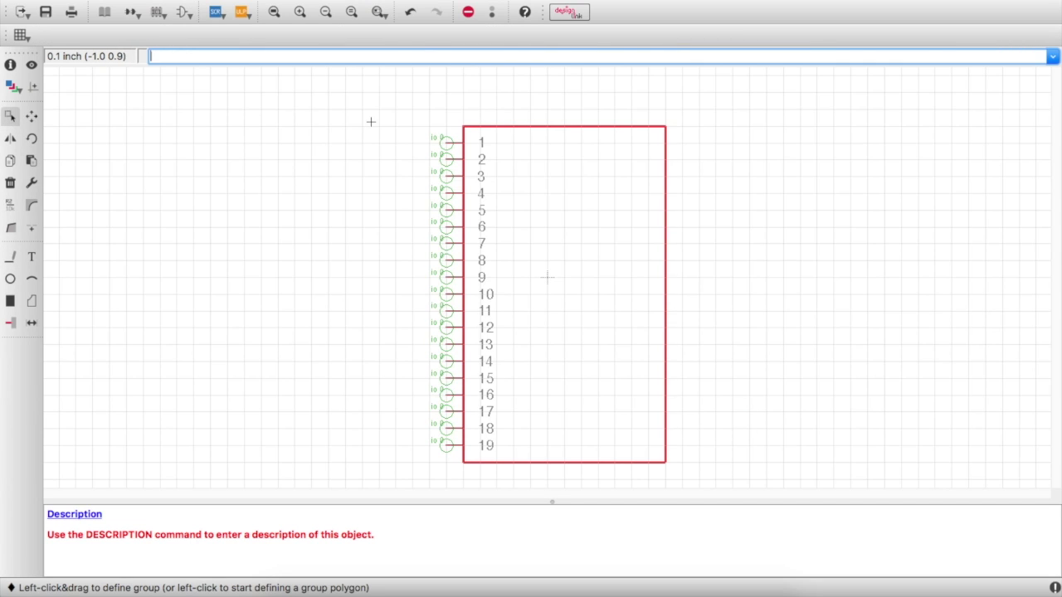
Step: Group the 19 left-hand pins and place a copy rotated 180 degrees along the outline's right edge as pins 20 to 38
drag(422, 136, 469, 451)
click(10, 162)
right_click(129, 197)
click(144, 213)
right_click(152, 214)
click(159, 220)
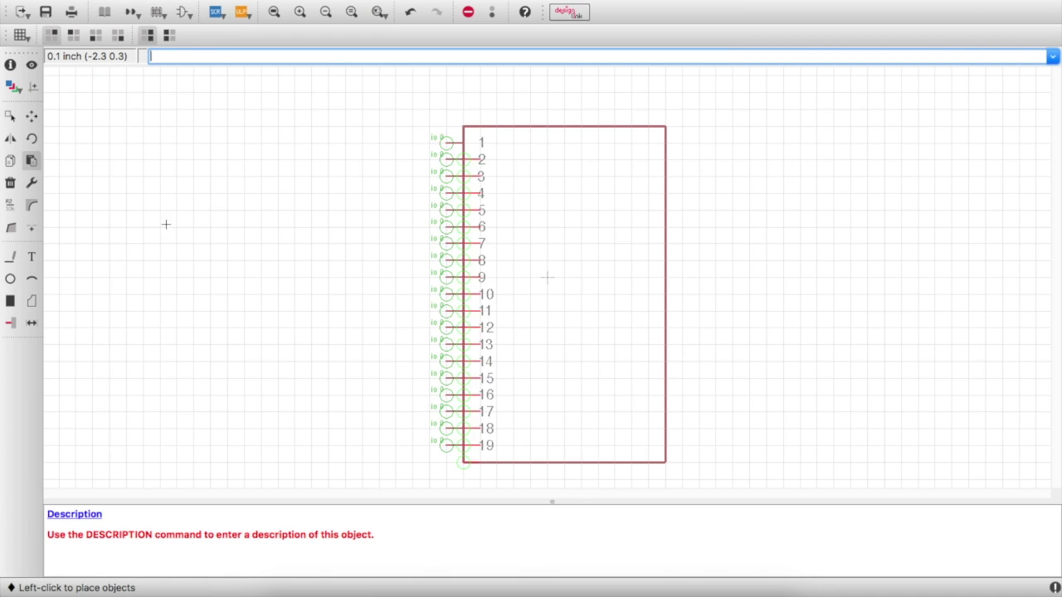
right_click(655, 355)
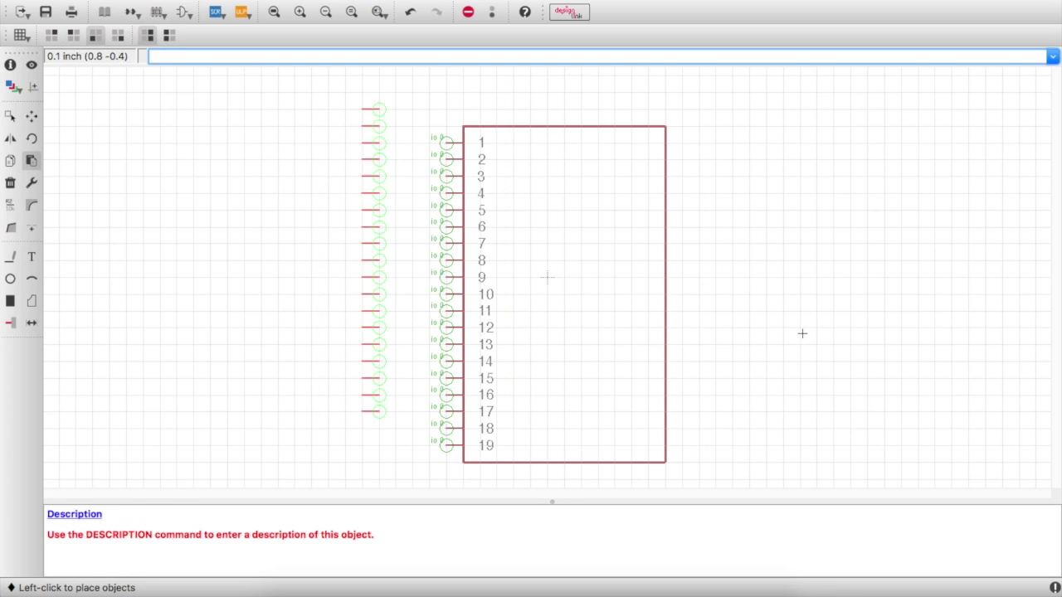
click(985, 386)
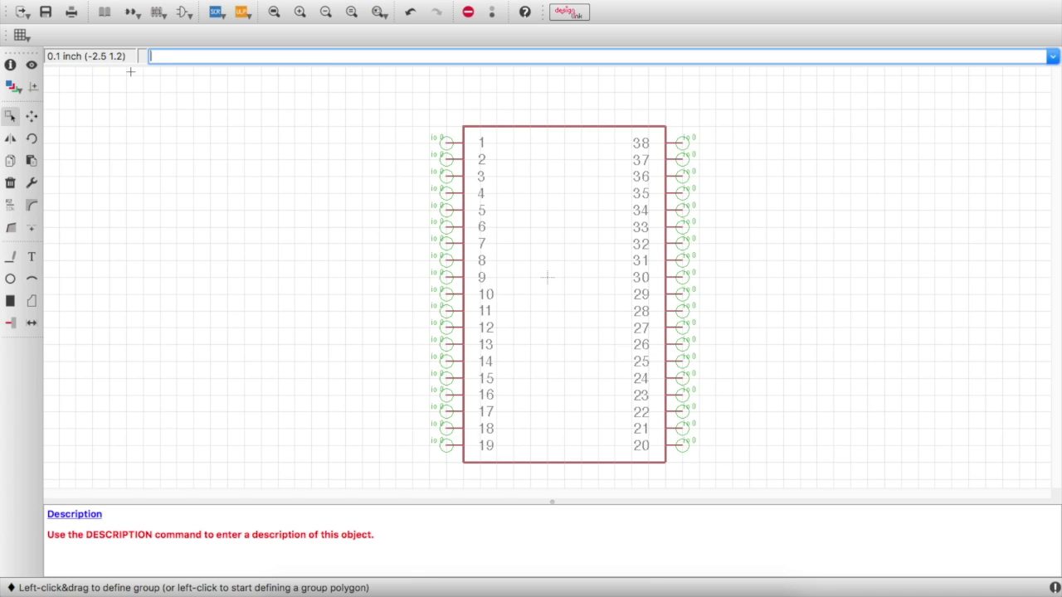
Step: Place the text ">name" on layer 95 Names above the symbol outline at (-0.4, 1.0)
click(32, 258)
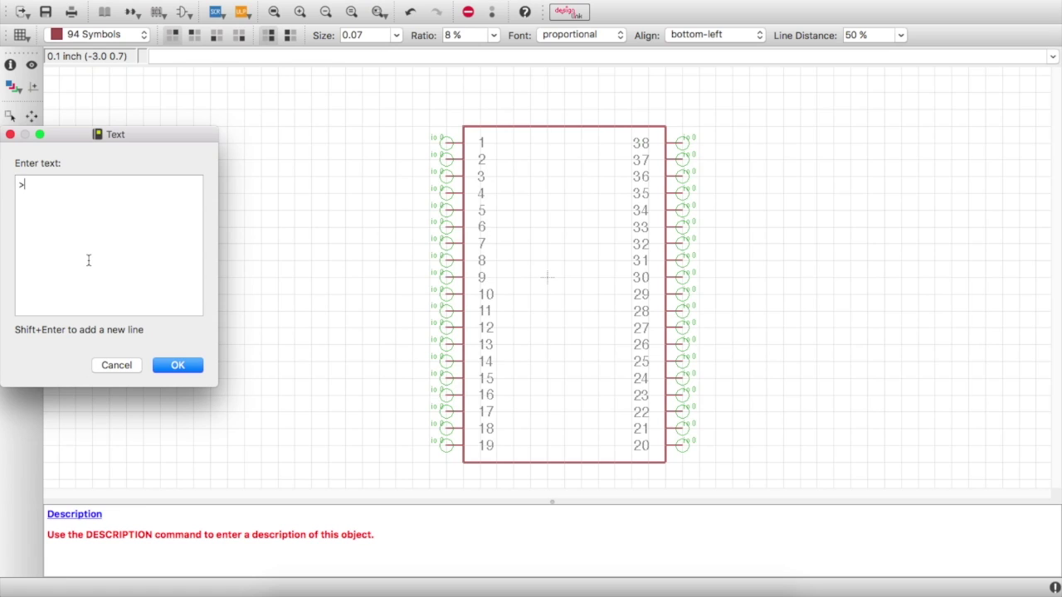
key(Return)
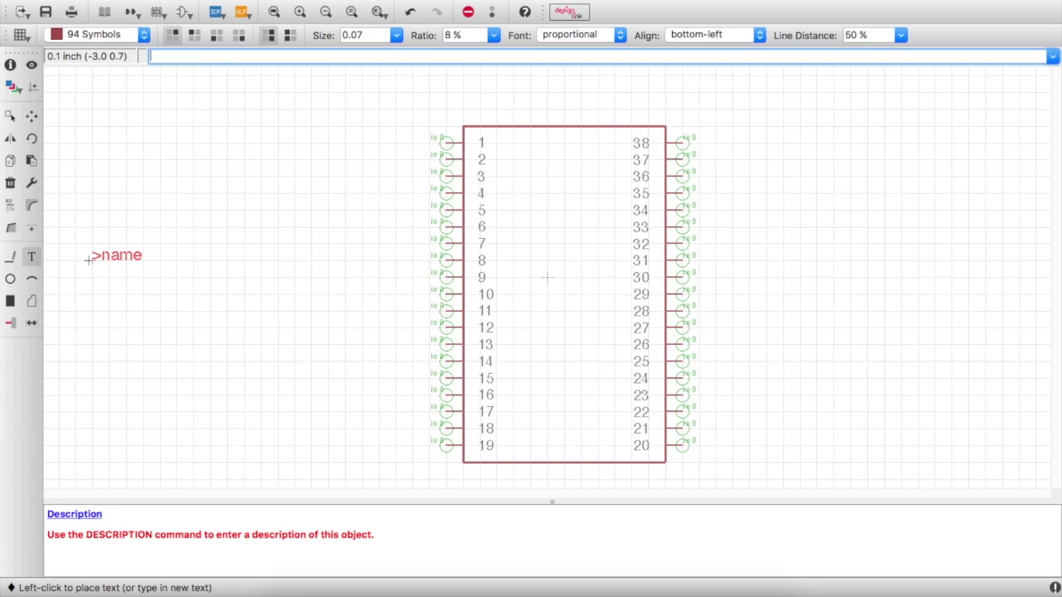
click(146, 36)
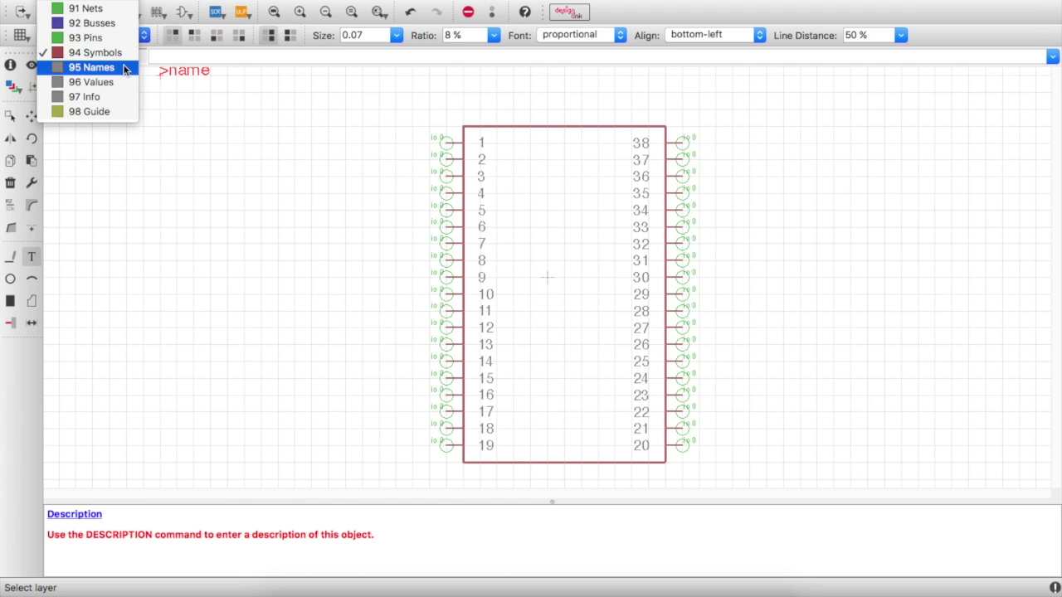
click(91, 67)
click(479, 110)
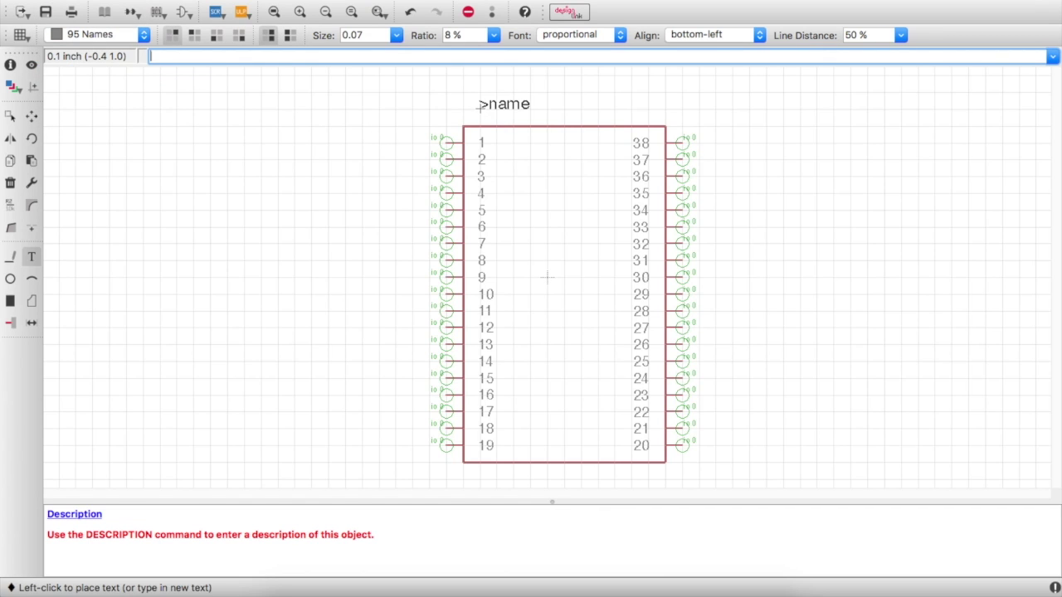
Step: Place the text ">value" on layer 96 Values just below the symbol outline, aligned with the name text
click(144, 34)
click(99, 82)
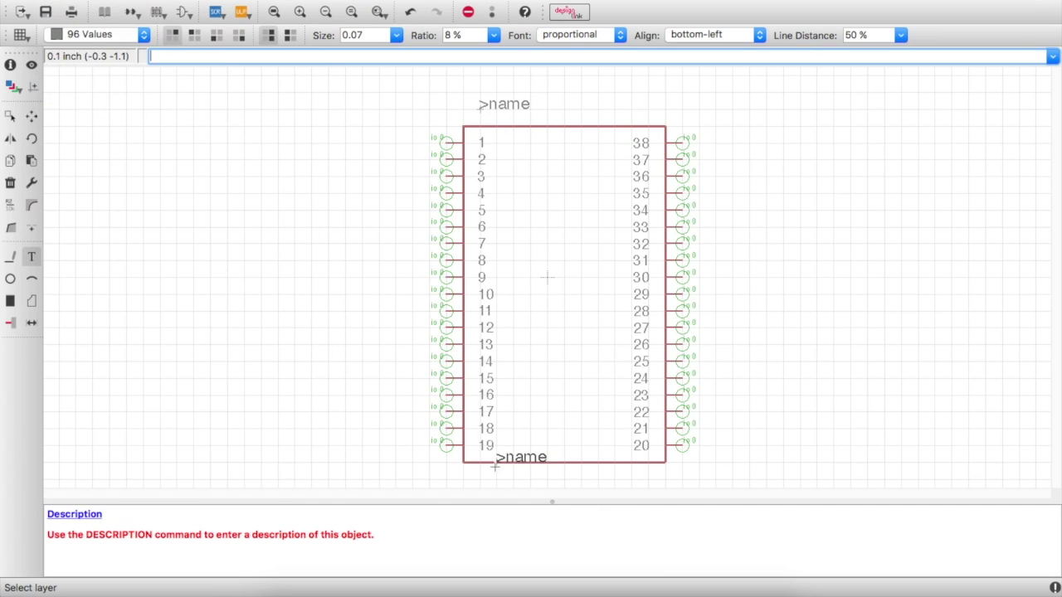
key(Escape)
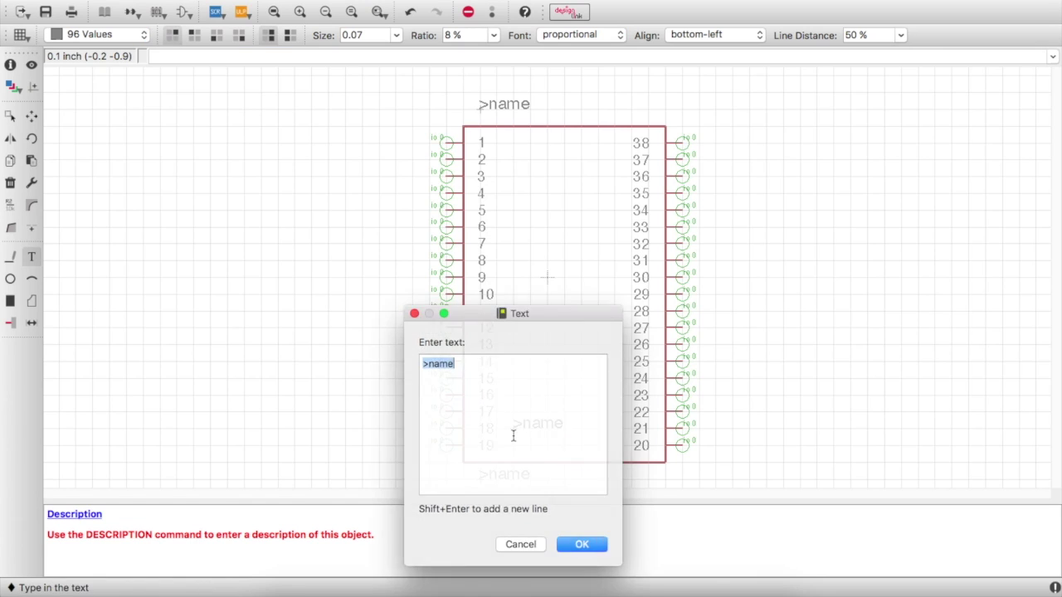
key(Escape)
click(31, 258)
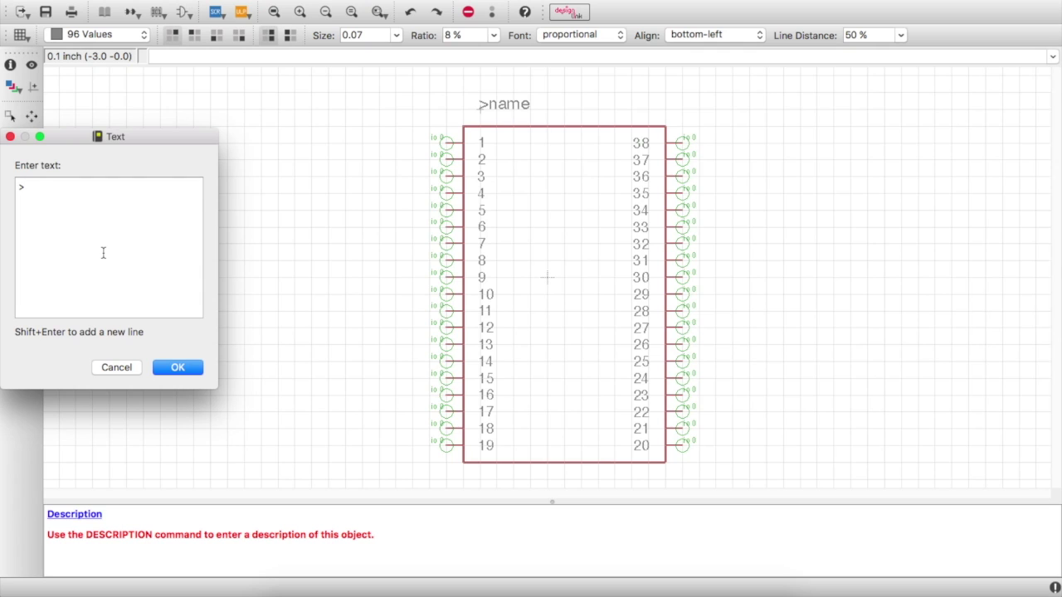
key(Return)
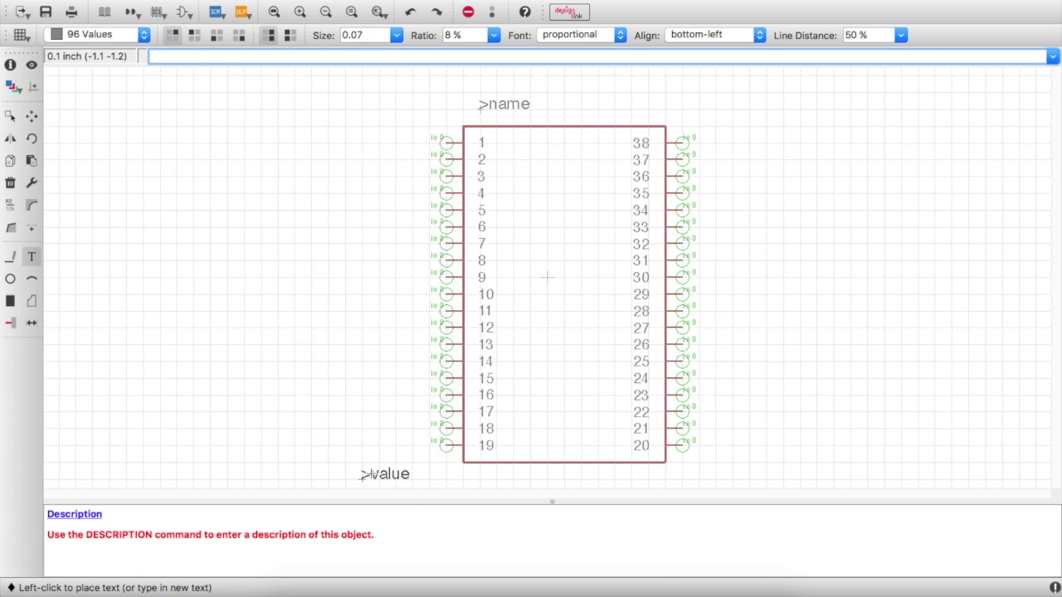
click(481, 481)
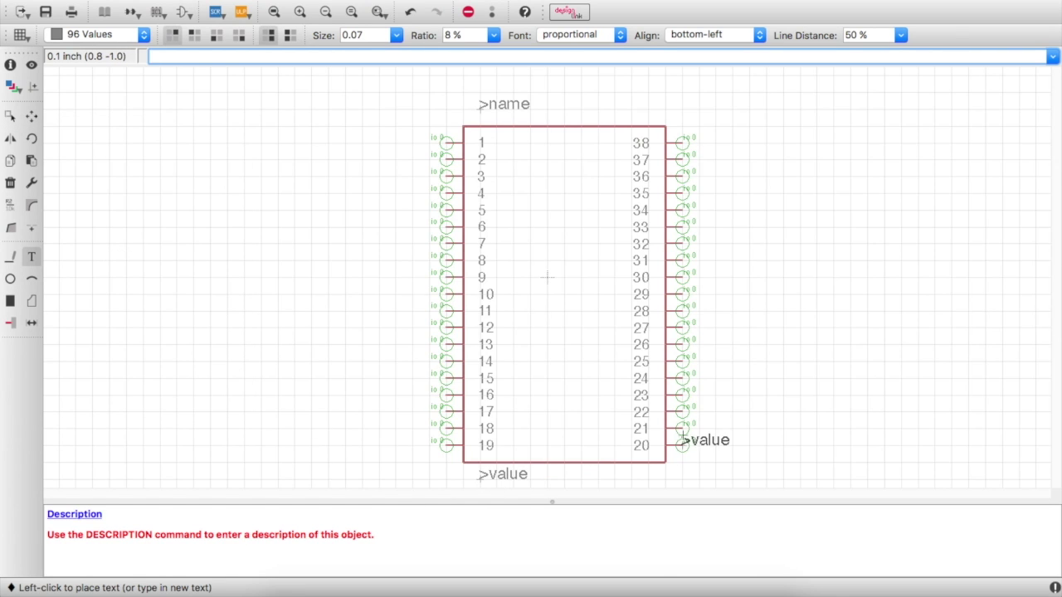
key(Escape)
key(Escape)
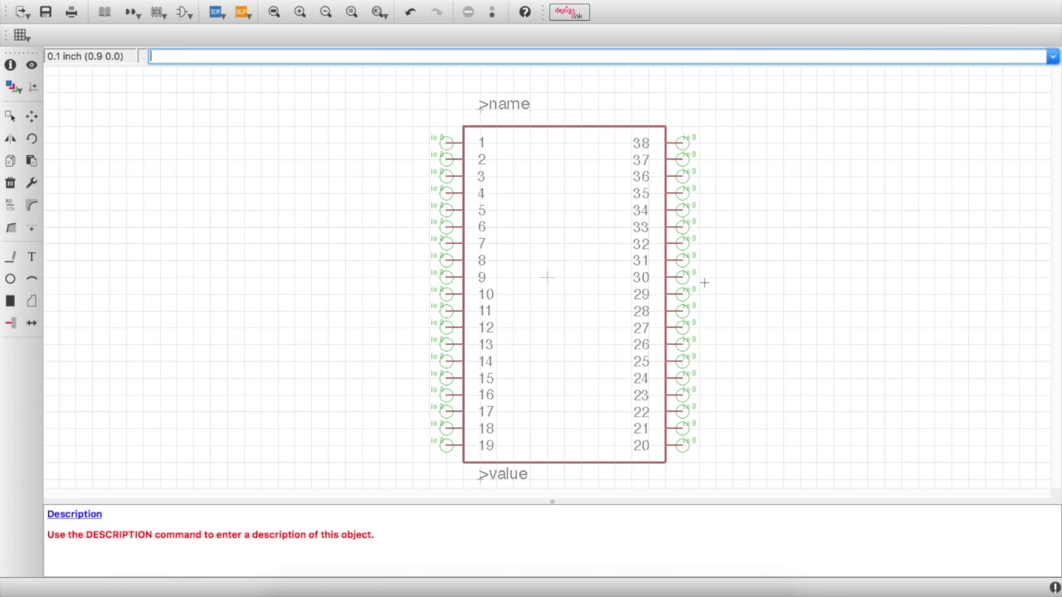
Step: Return to the contents overview of the eagle.lbr library and create a new device named MSP430F227F/DA
key(super+grave)
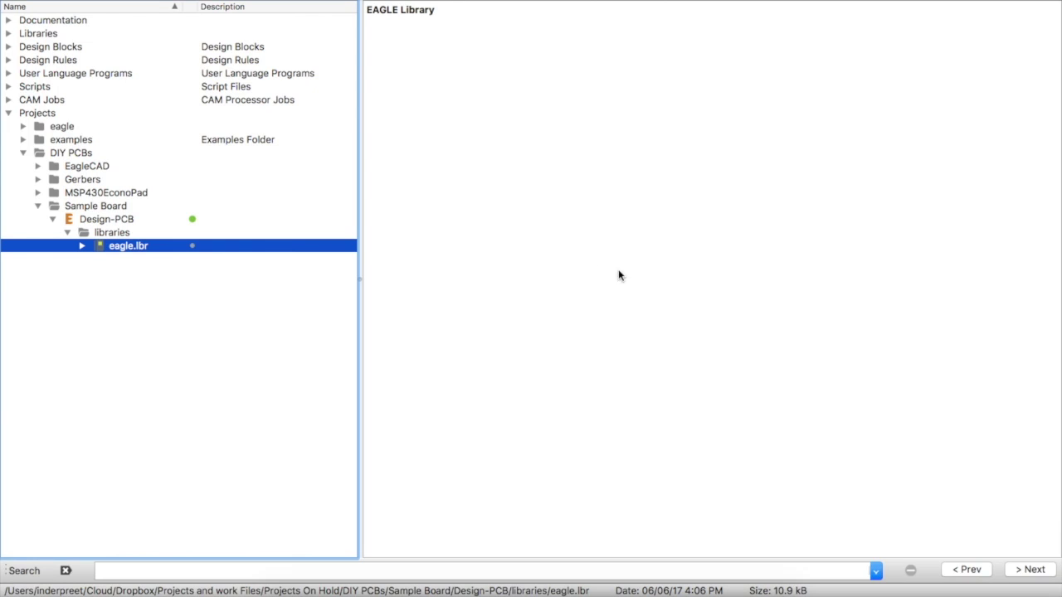
double_click(128, 246)
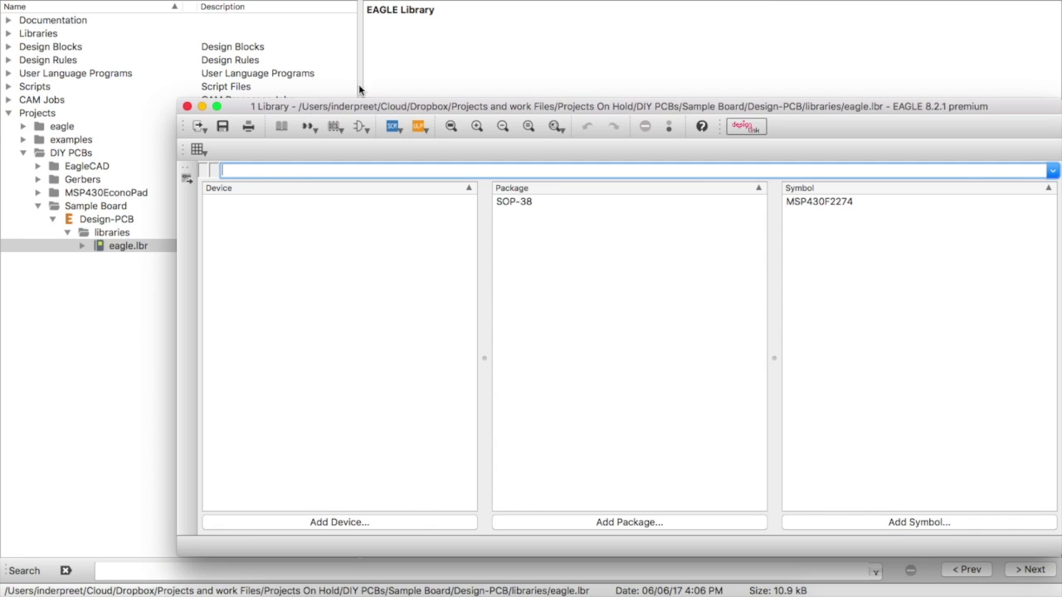
double_click(338, 108)
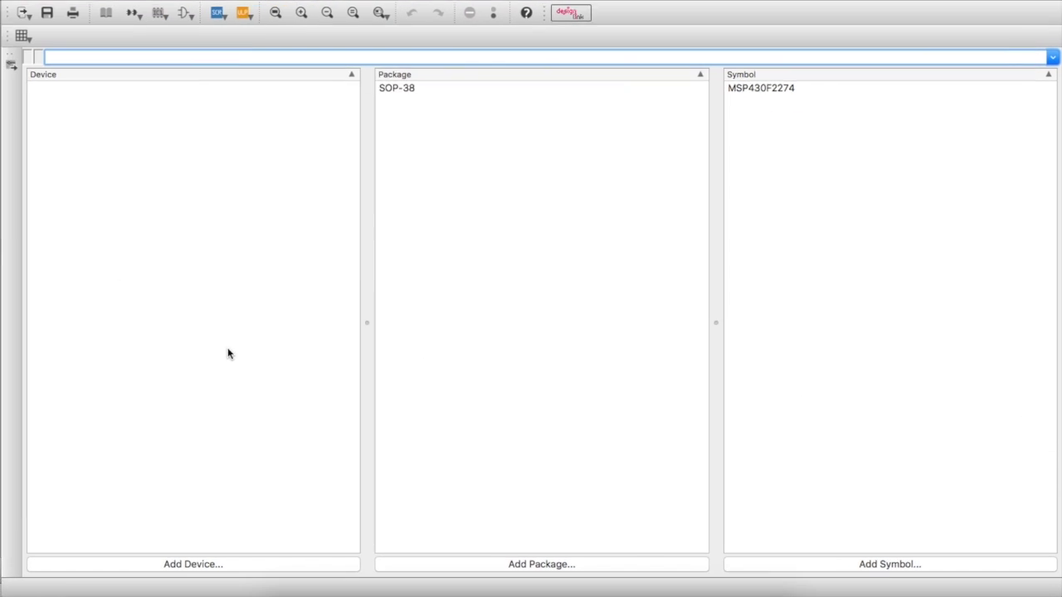
click(199, 568)
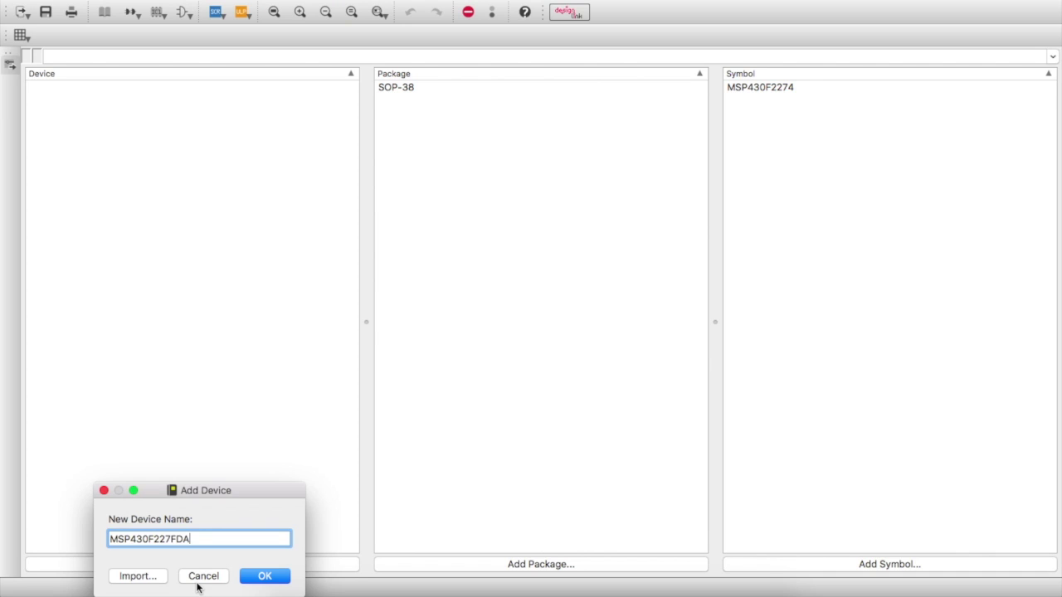
key(Return)
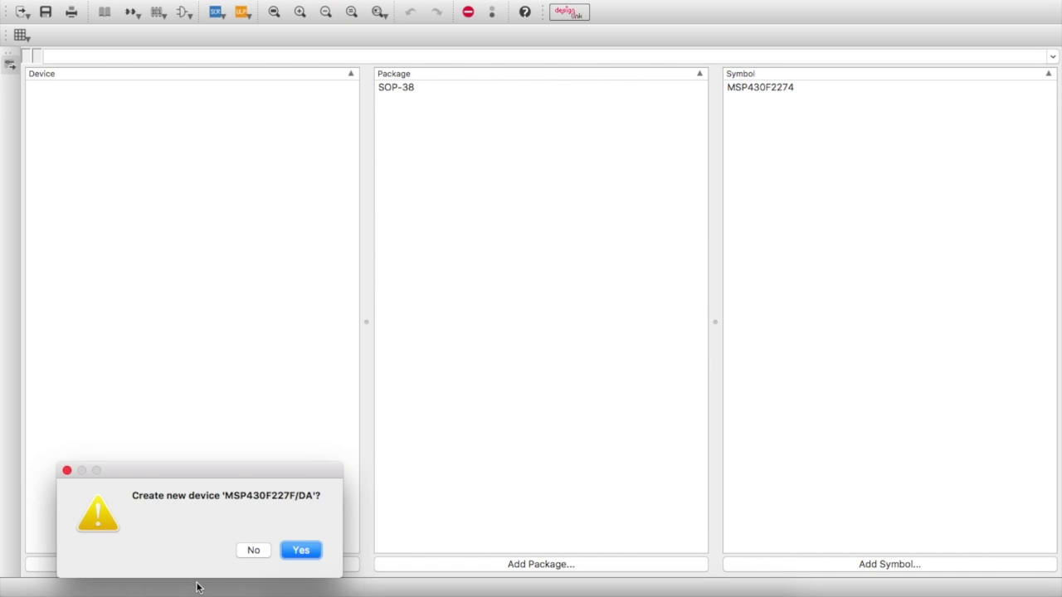
click(302, 551)
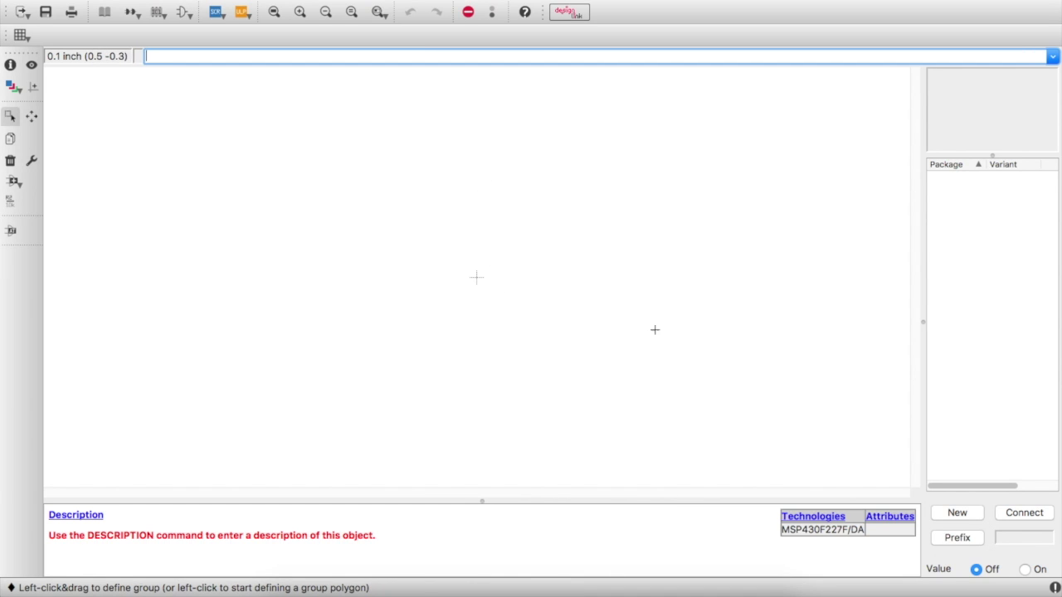
Step: Assign the SOP-38 package to the device with an empty variant name and enlarge the package preview
click(975, 515)
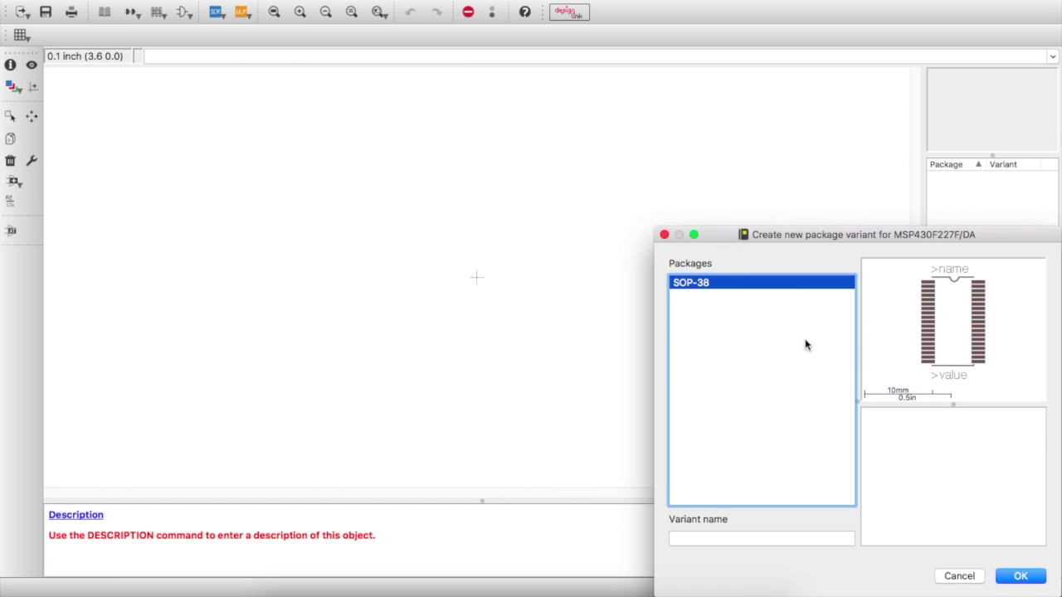
click(1029, 579)
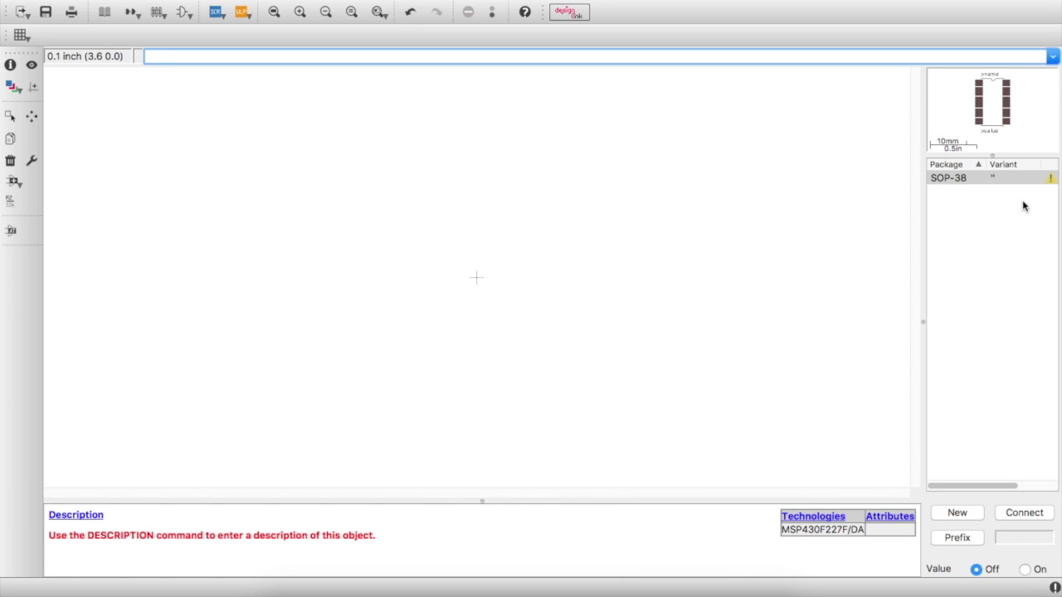
drag(993, 156, 998, 204)
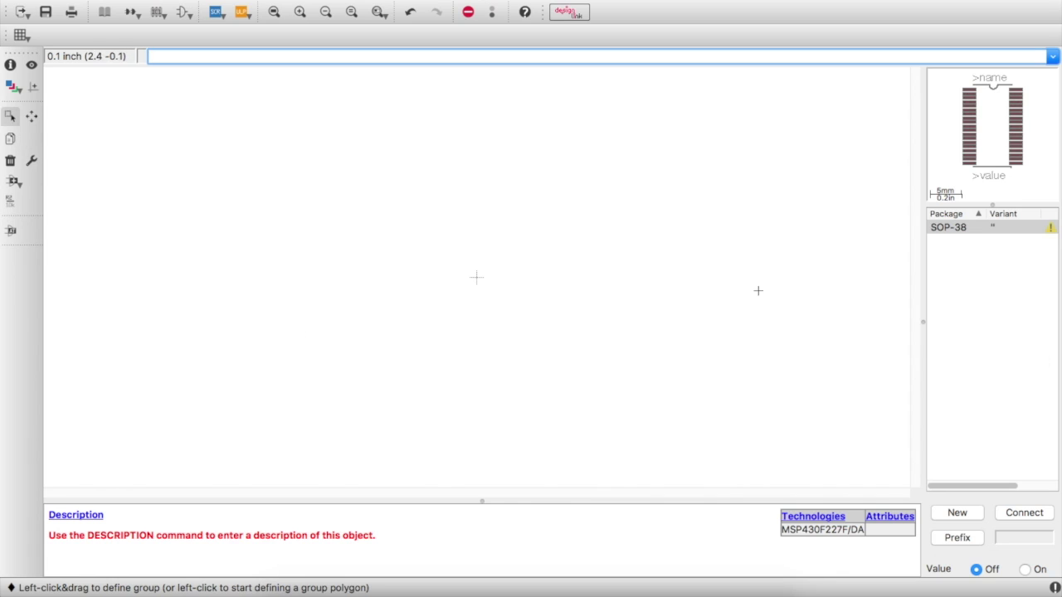
Step: Add the MSP430F2274 symbol to the device and place it near the origin
click(13, 182)
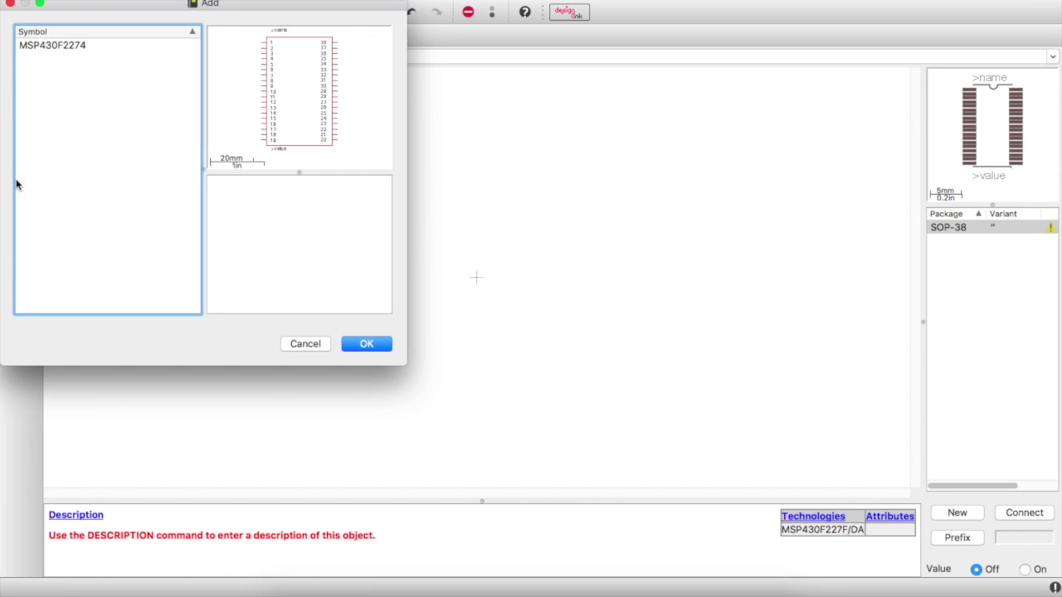
double_click(72, 47)
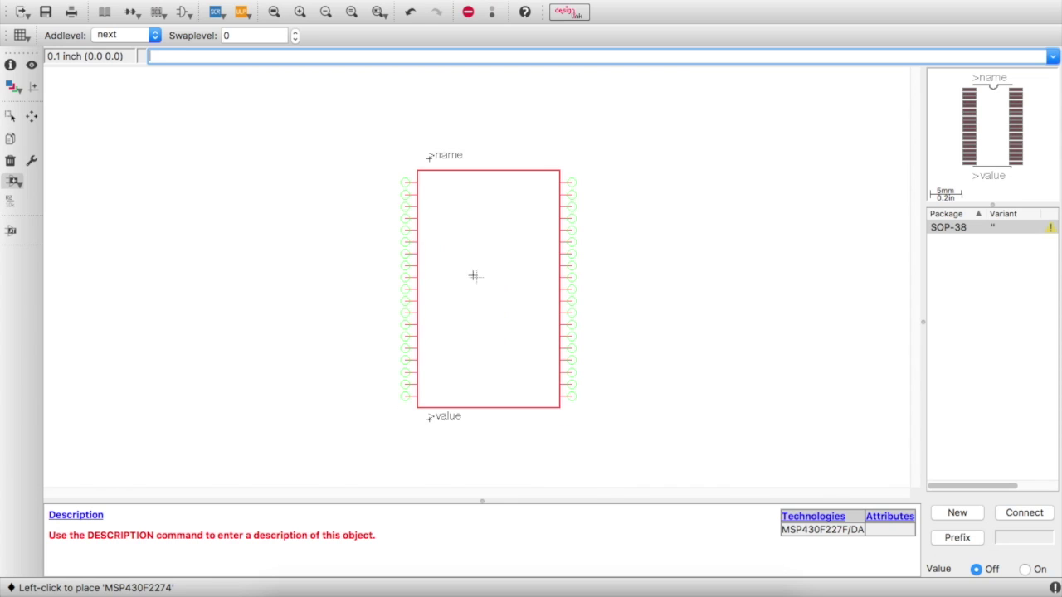
click(465, 265)
key(Escape)
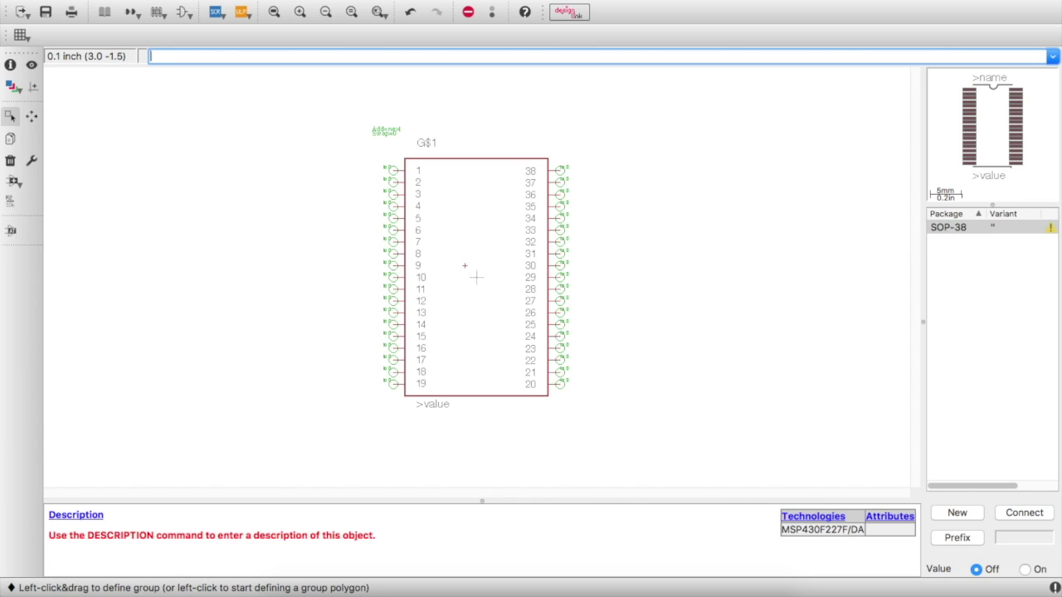
Step: Connect symbol pins 1 to 38 to the same-numbered SOP-38 pads and save the library
click(1023, 512)
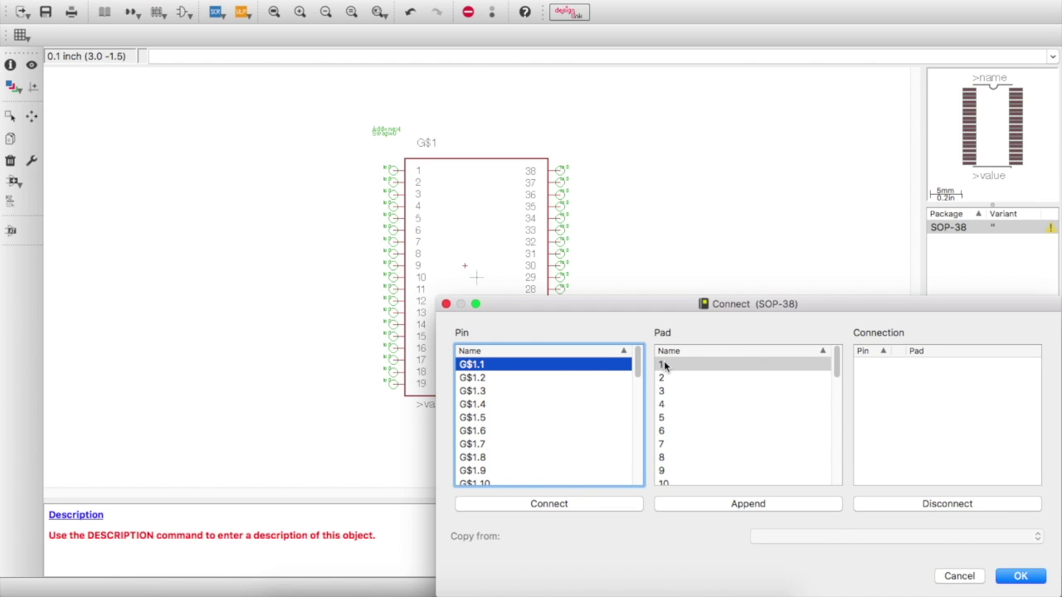
click(564, 506)
click(564, 506)
click(564, 506)
click(564, 506)
click(564, 506)
click(564, 506)
click(564, 506)
click(565, 508)
triple_click(565, 506)
triple_click(565, 506)
double_click(565, 506)
double_click(565, 506)
triple_click(565, 506)
triple_click(565, 506)
double_click(565, 507)
double_click(565, 506)
triple_click(565, 506)
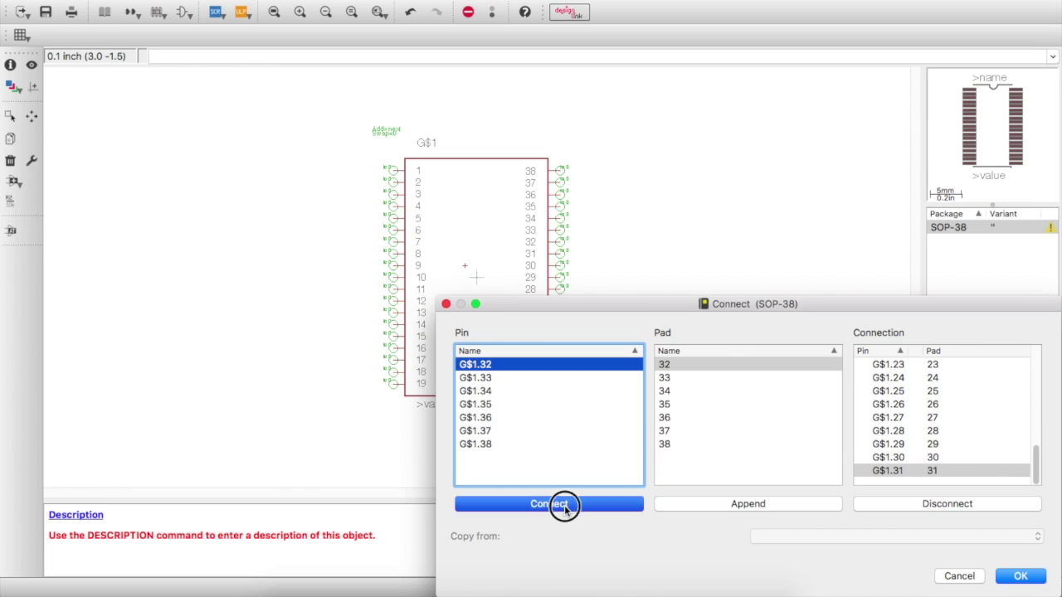
triple_click(565, 506)
double_click(565, 506)
double_click(565, 506)
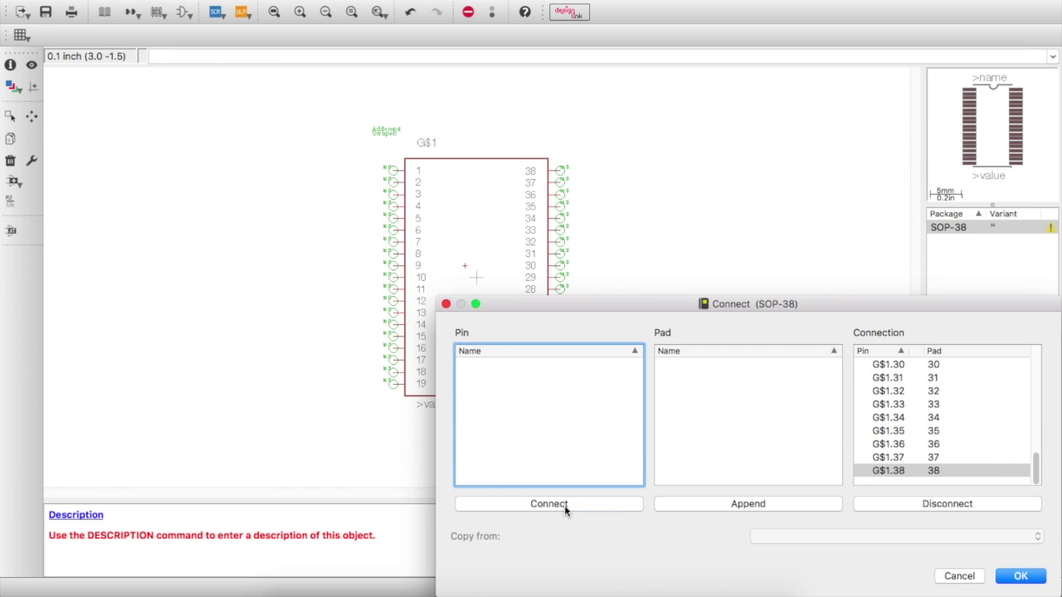
click(1020, 577)
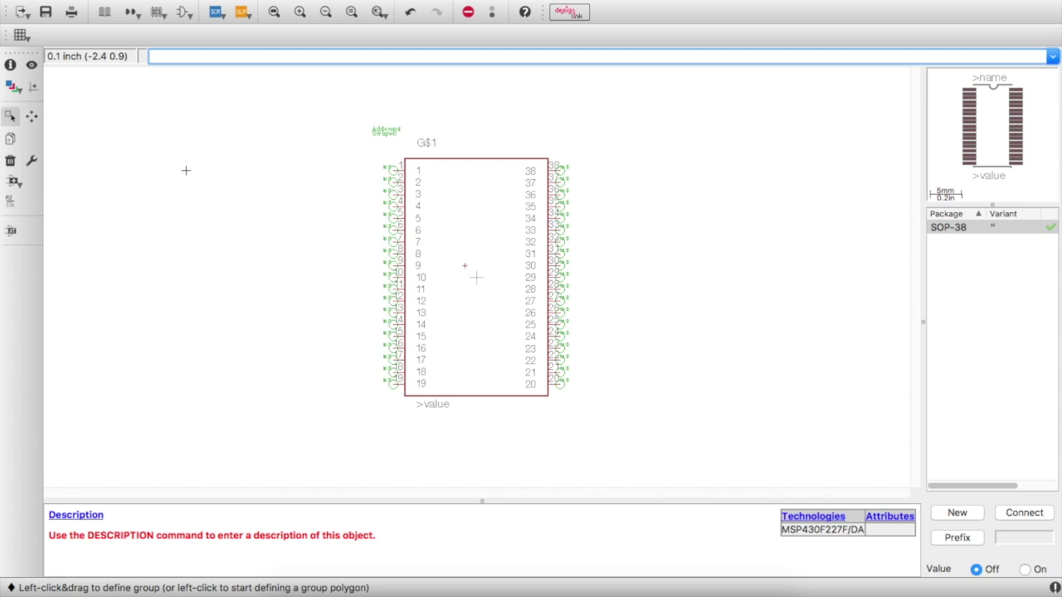
key(super+s)
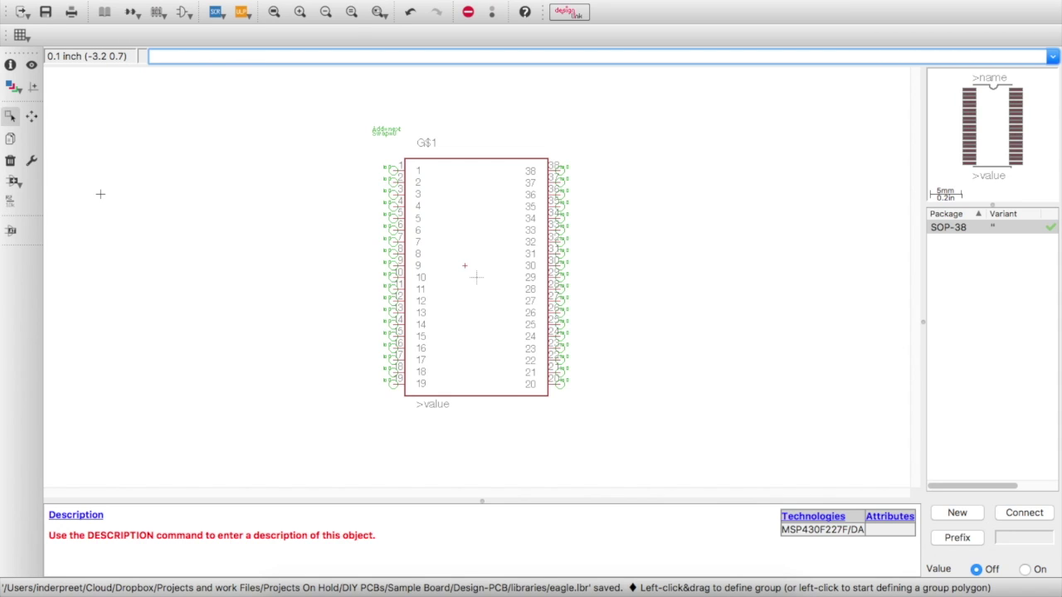
Step: Switch to the EAGLE Control Panel and create a new schematic in the Design-PCB project
key(alt+0)
click(83, 0)
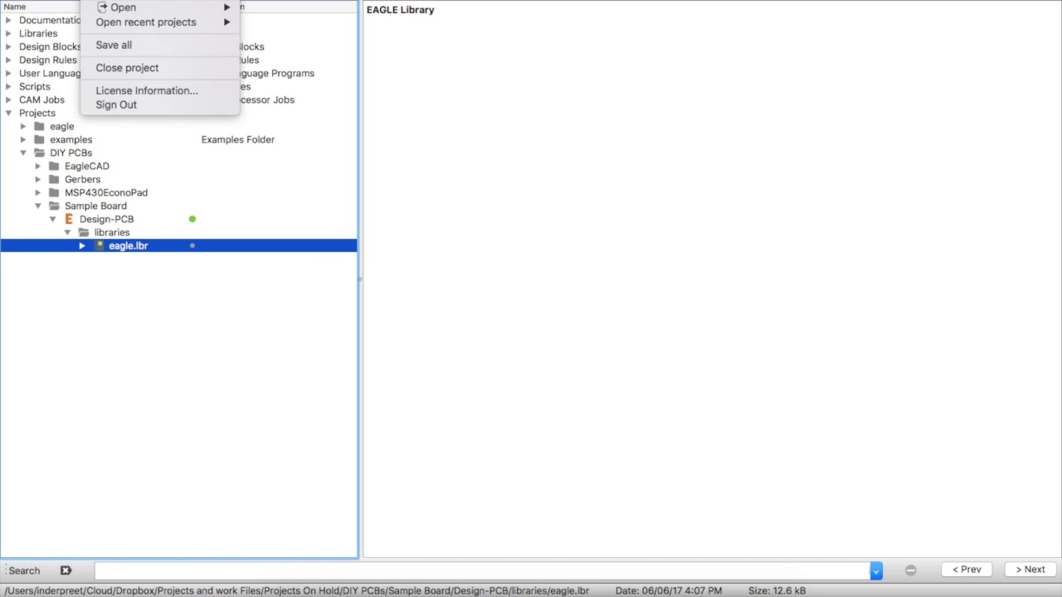
mouse_move(135, 1)
click(303, 24)
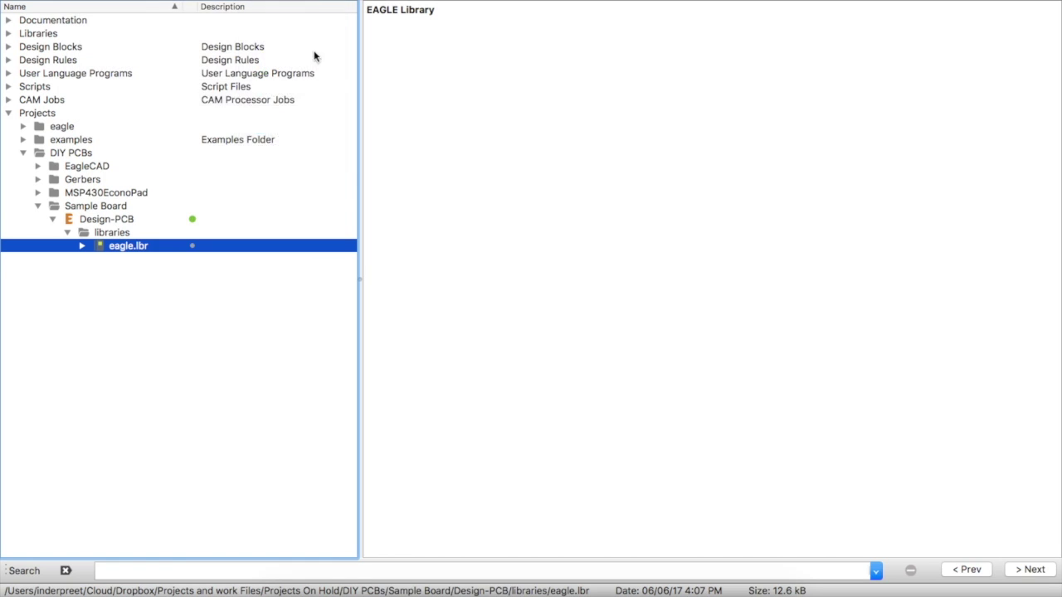
Step: Add the MSP430F227F/DA device from eagle.lbr to the schematic and place one instance on the sheet
click(81, 246)
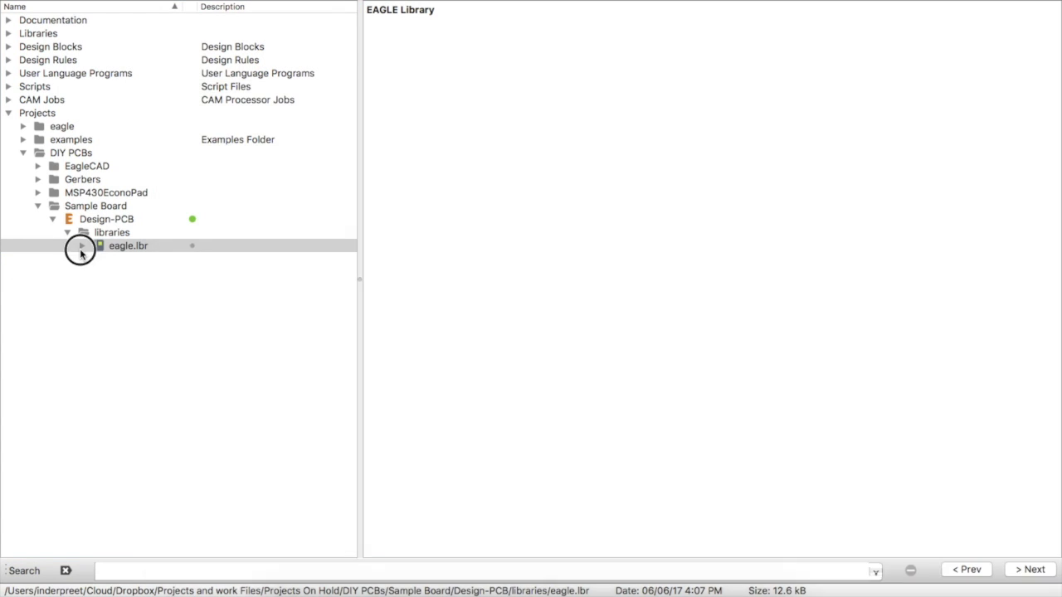
click(133, 258)
right_click(131, 261)
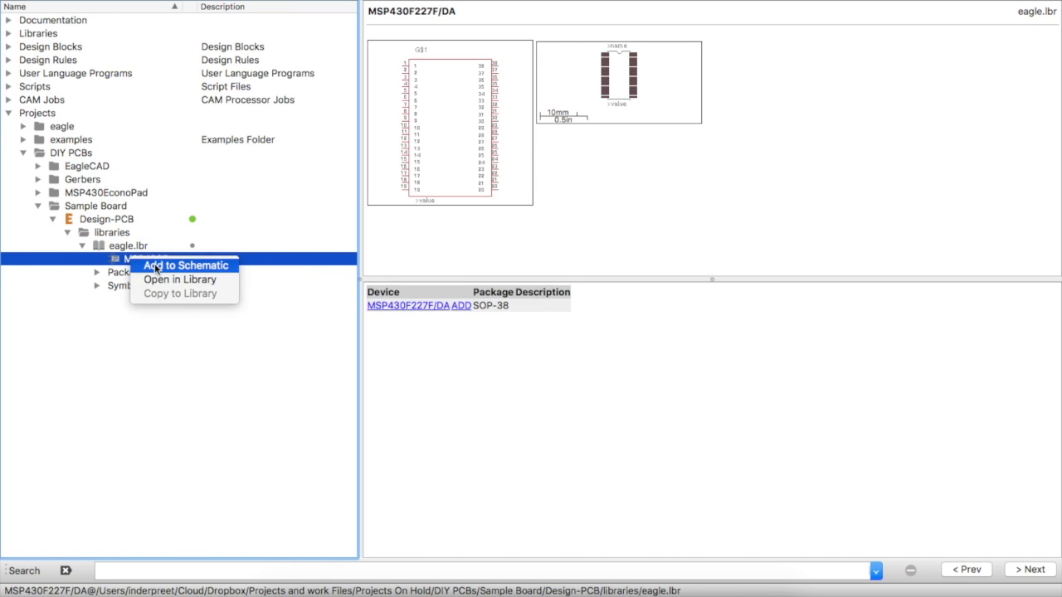
click(158, 265)
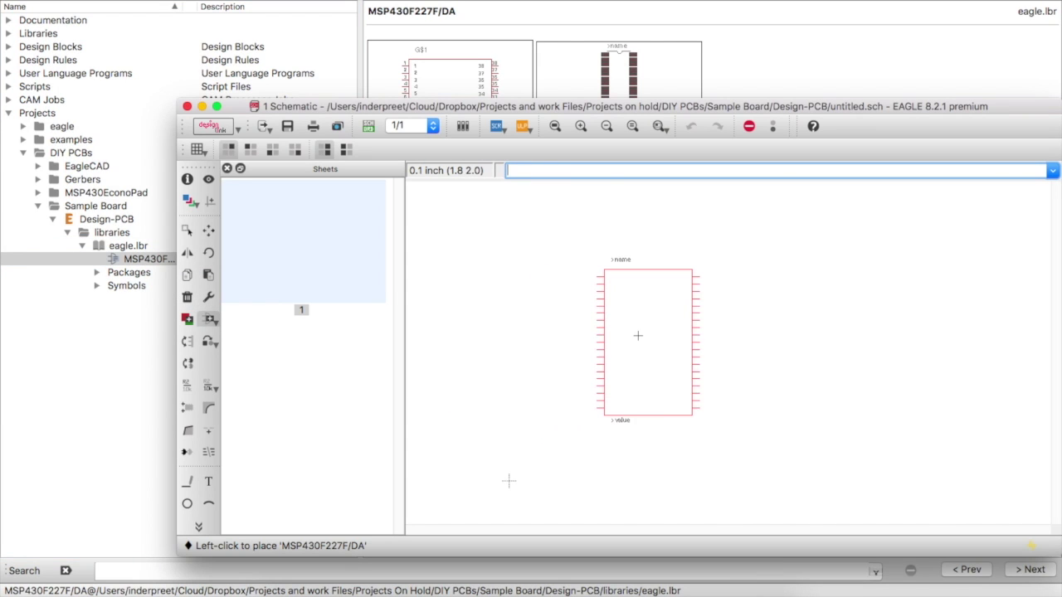
click(637, 335)
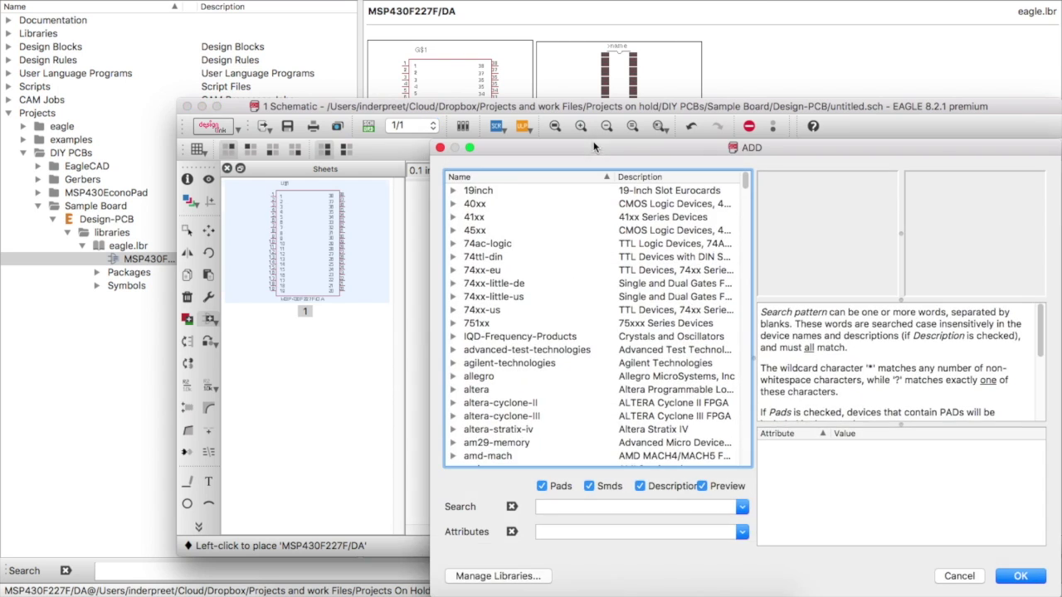
key(Escape)
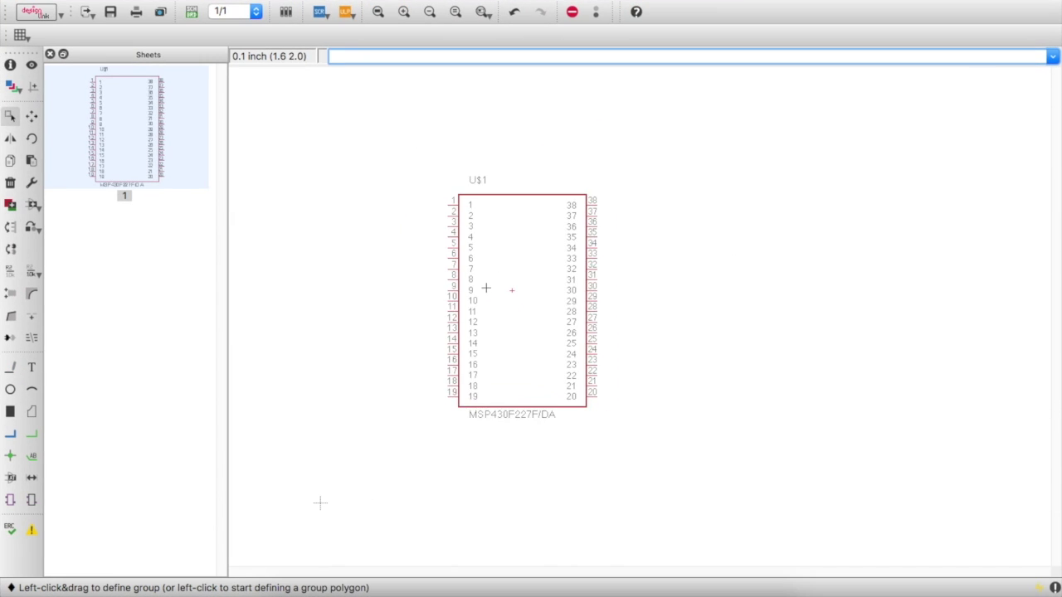
scroll(492, 293, up, 2)
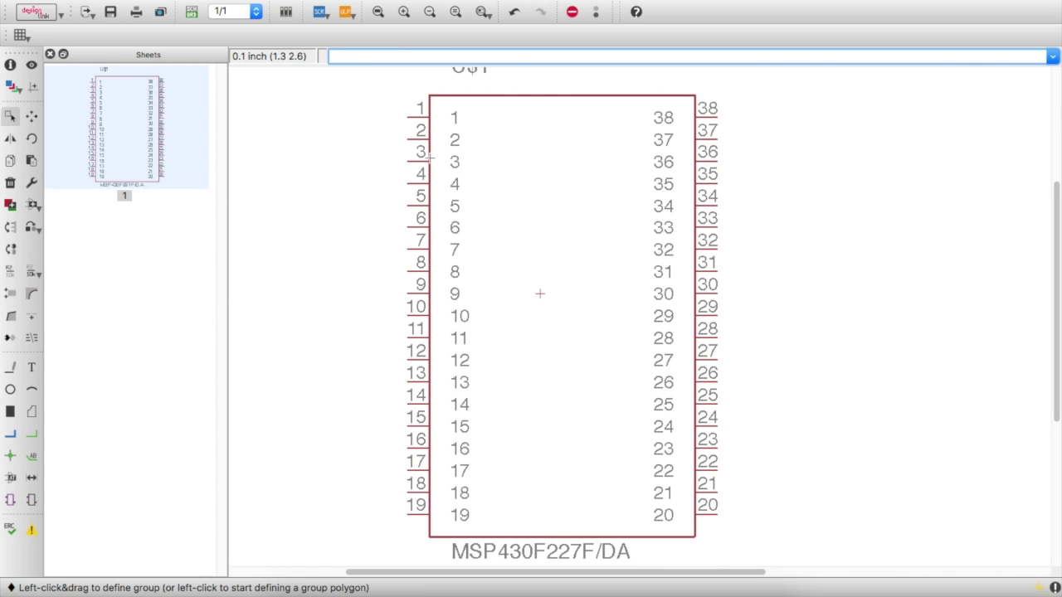
Step: Return to the EAGLE Control Panel and open the MSP430F2274 symbol of eagle.lbr for editing in an enlarged window
key(ctrl+Right)
key(ctrl+Left)
key(ctrl+Up)
click(290, 204)
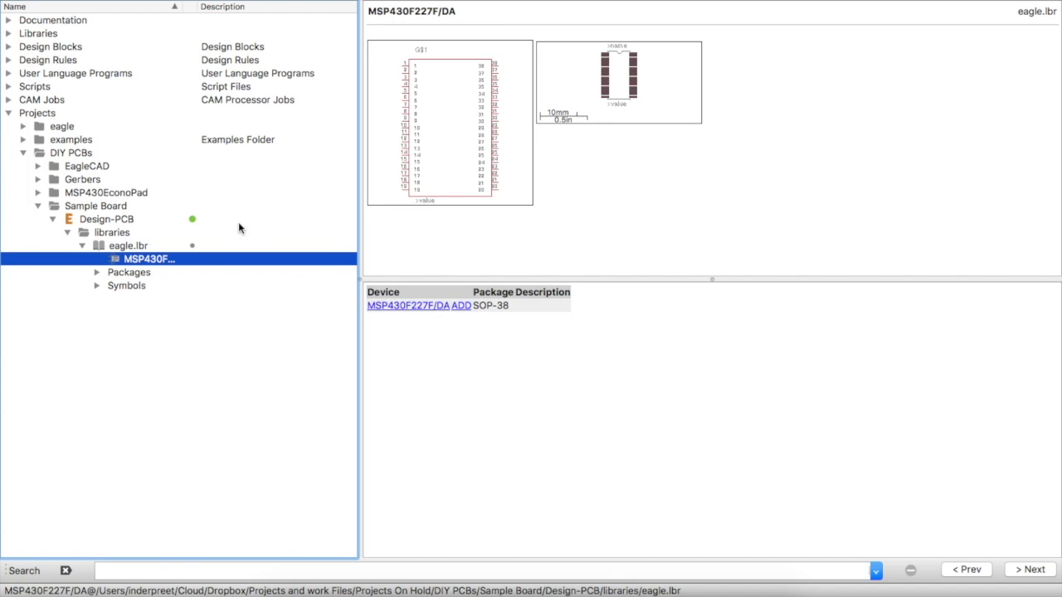
double_click(128, 247)
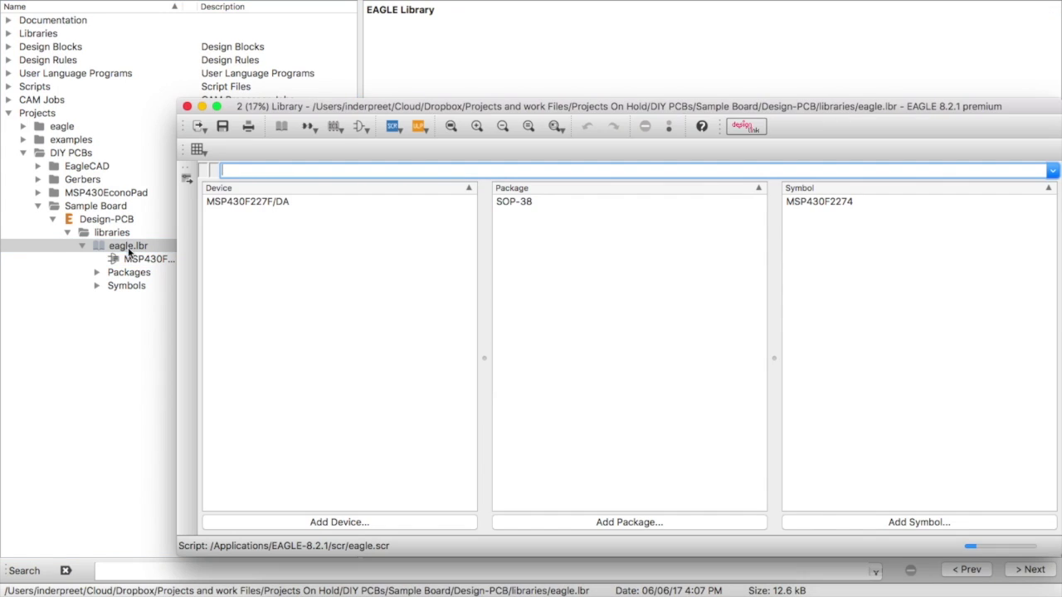
click(834, 206)
double_click(833, 206)
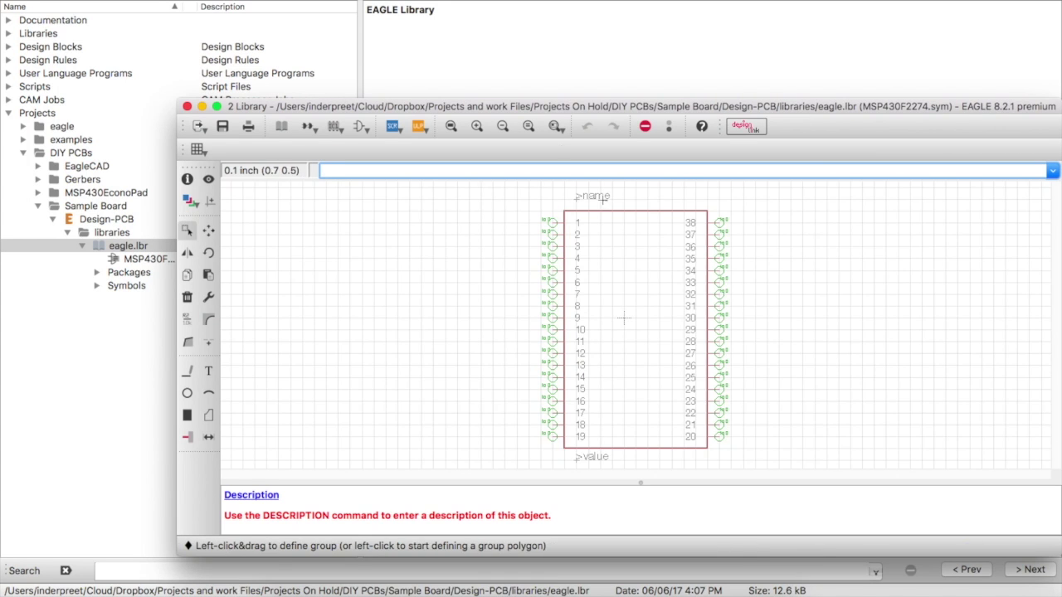
double_click(559, 106)
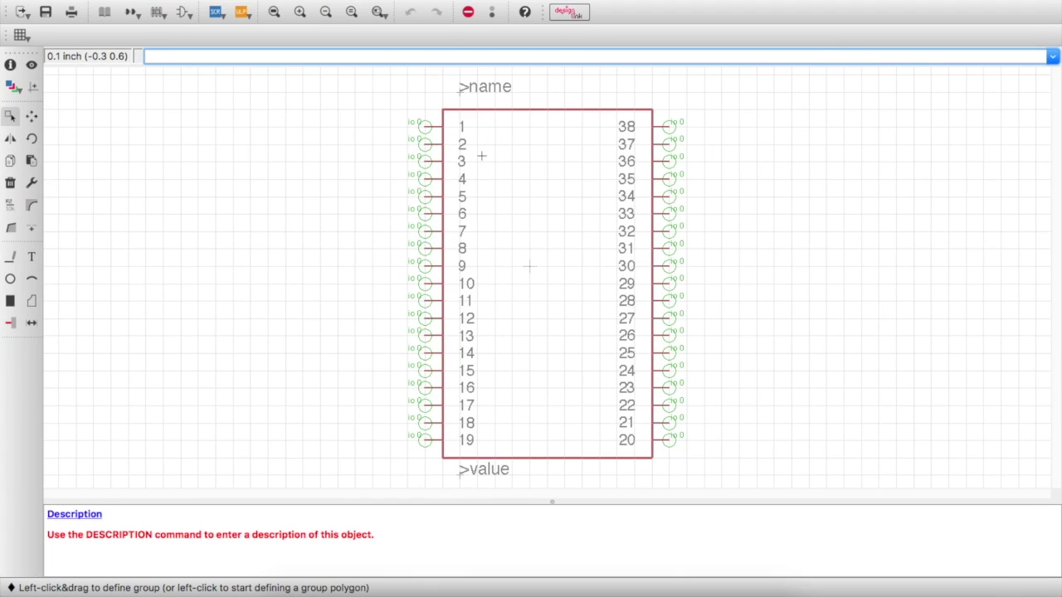
Step: Check pin 1 in the datasheet's DA package pinout, rename symbol pin 1 to TEST, and save the library
key(ctrl+Right)
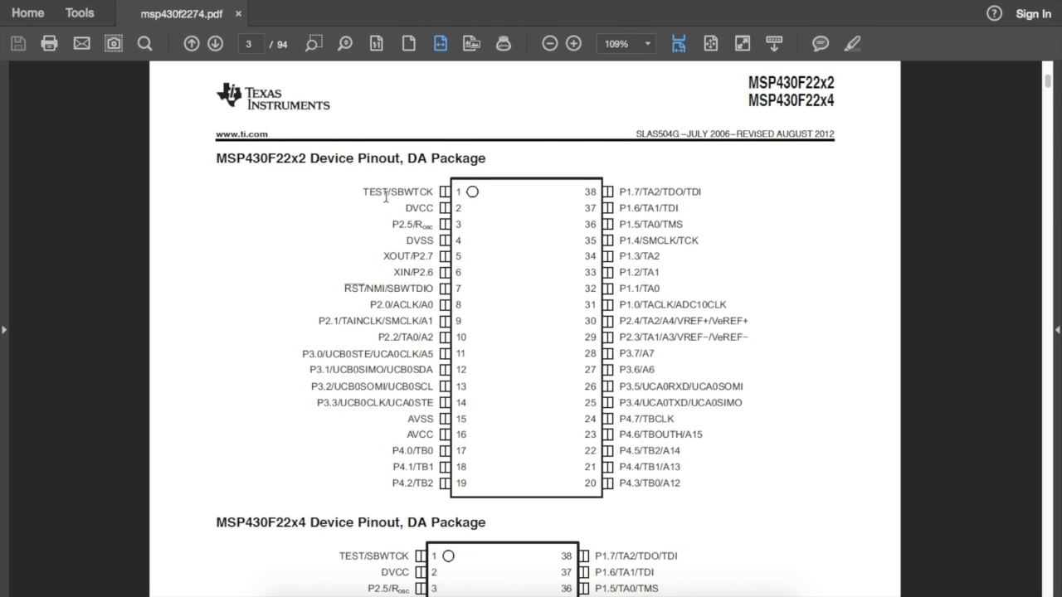
key(ctrl+Left)
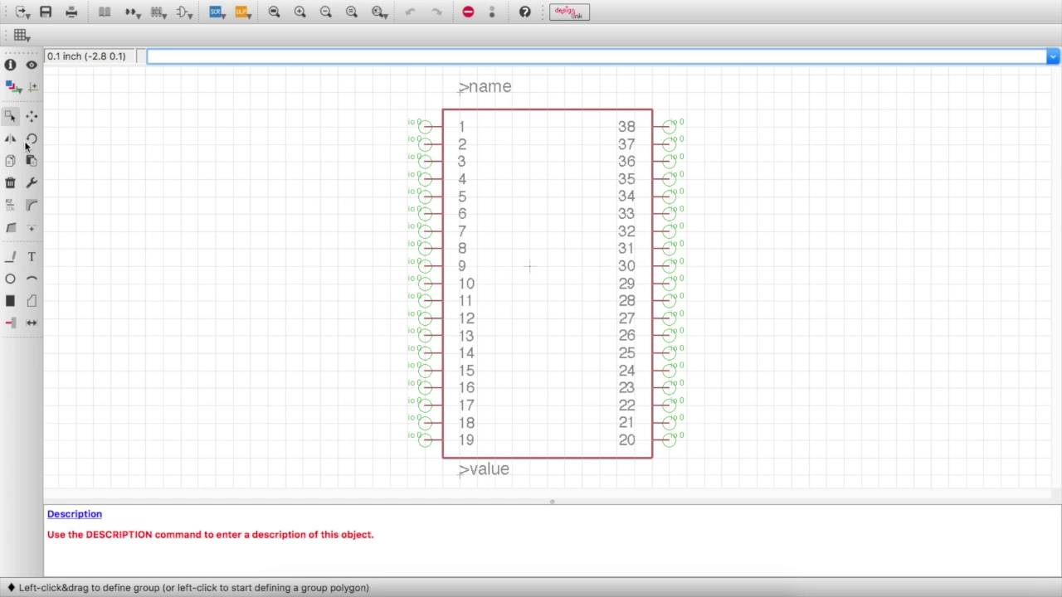
click(10, 65)
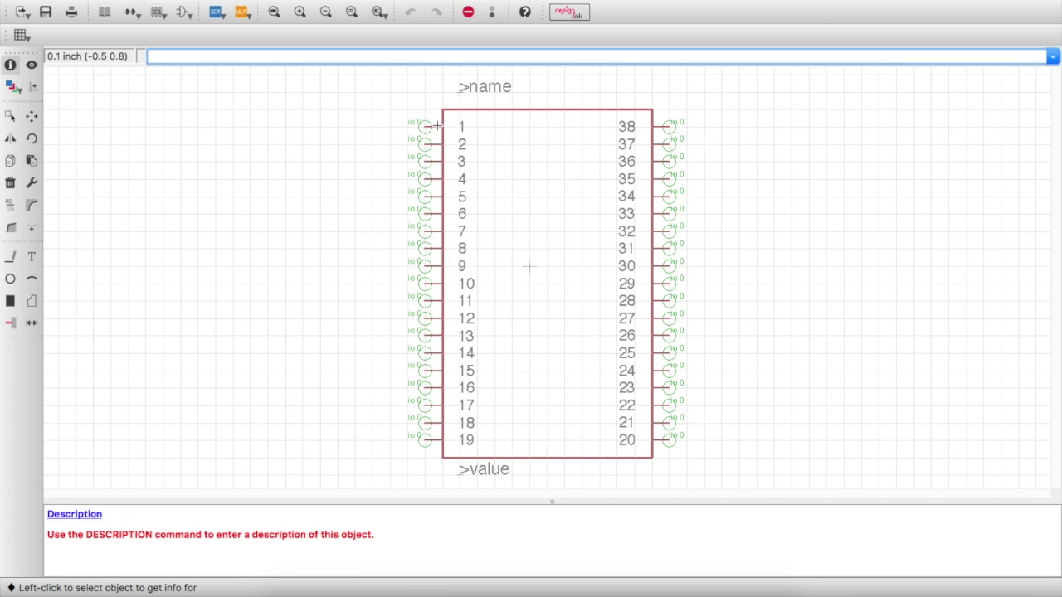
click(430, 127)
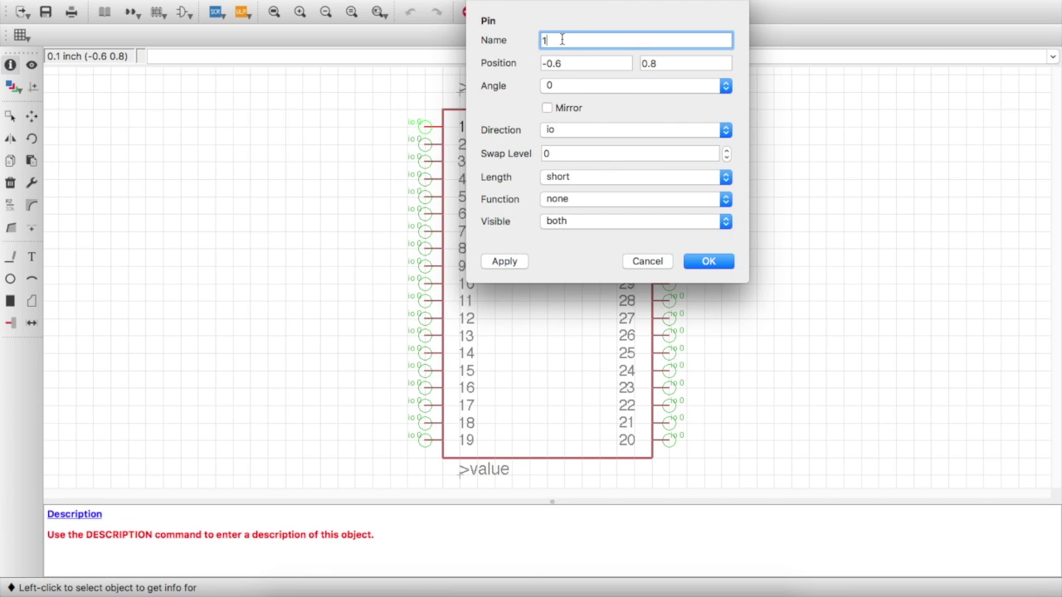
click(523, 44)
text(TEST)
key(Return)
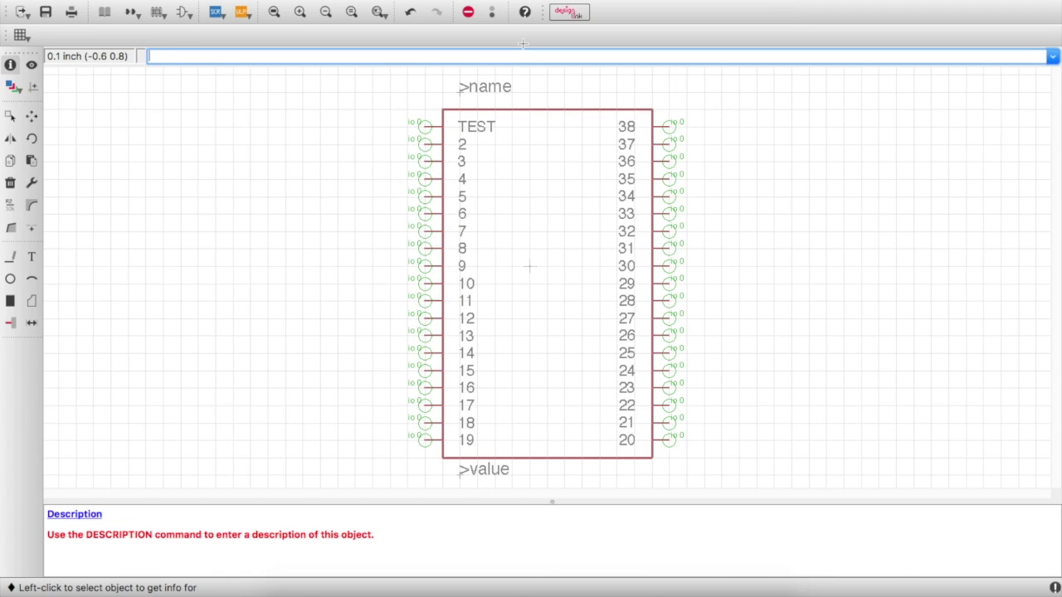
key(super+s)
Step: Add MSP430F227F/DA to the schematic again, accept the update to the new version, and cancel placing a second part
key(alt+0)
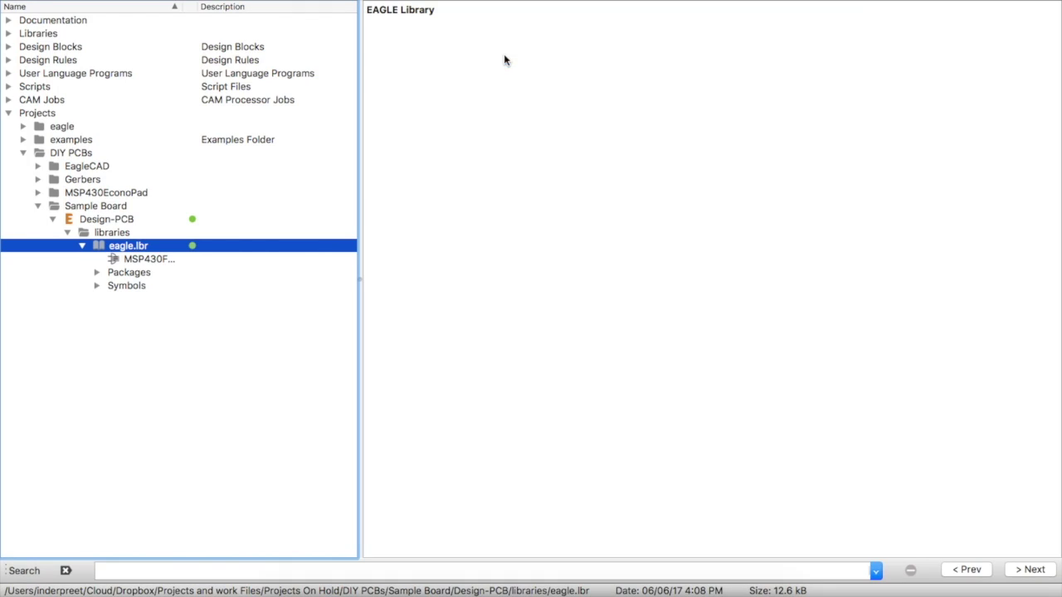
right_click(146, 259)
click(150, 265)
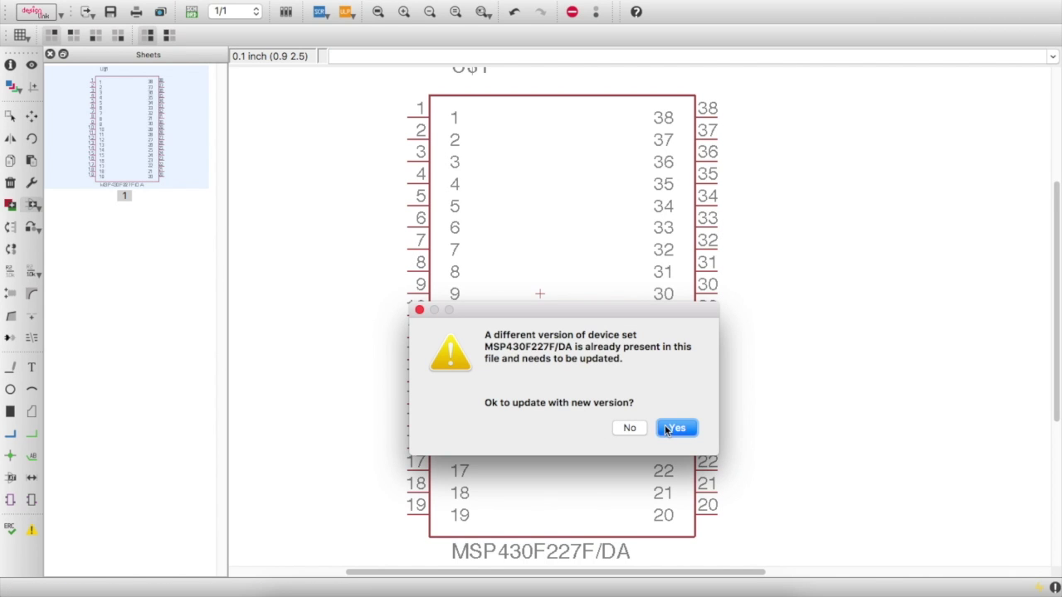
click(666, 429)
key(Escape)
key(Escape)
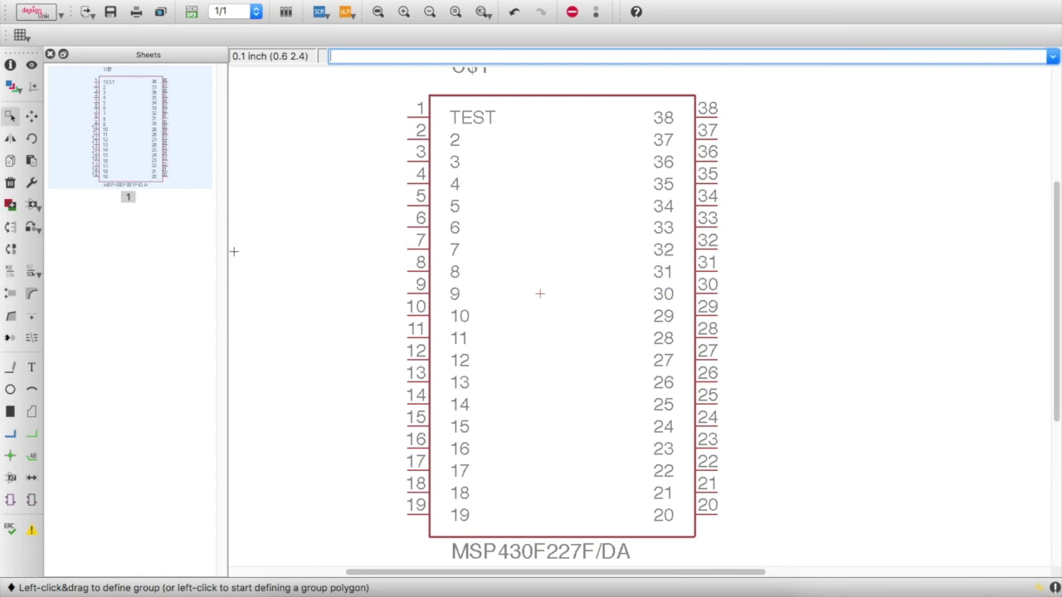
click(36, 437)
click(405, 117)
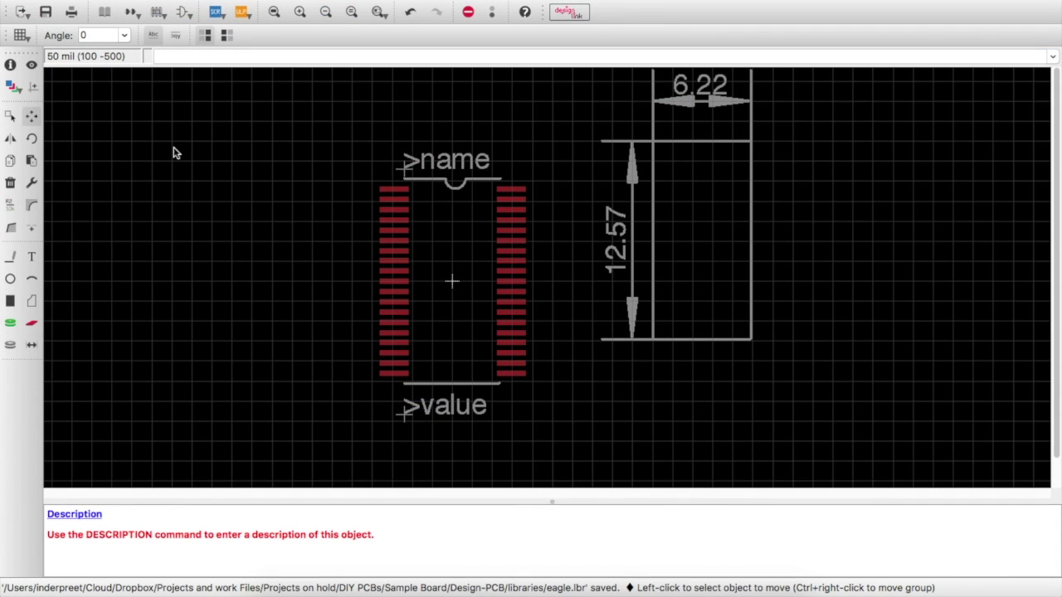
Step: Switch to the msp430f2274.pdf datasheet and examine the DA package's mechanical dimensions for the 38-pin version, then return to the package editor
key(super+Tab)
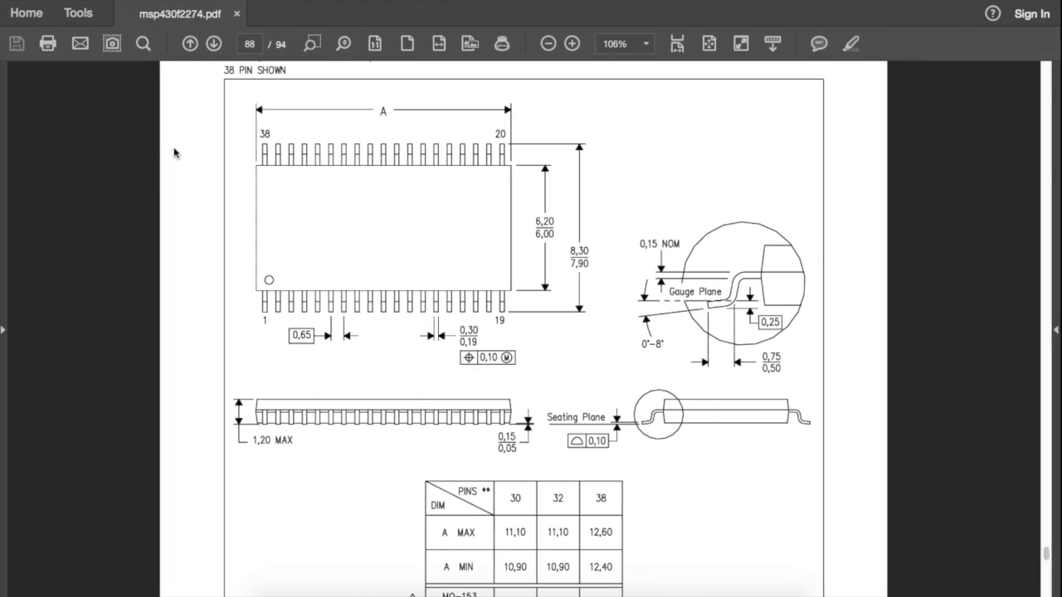
scroll(327, 249, up, 3)
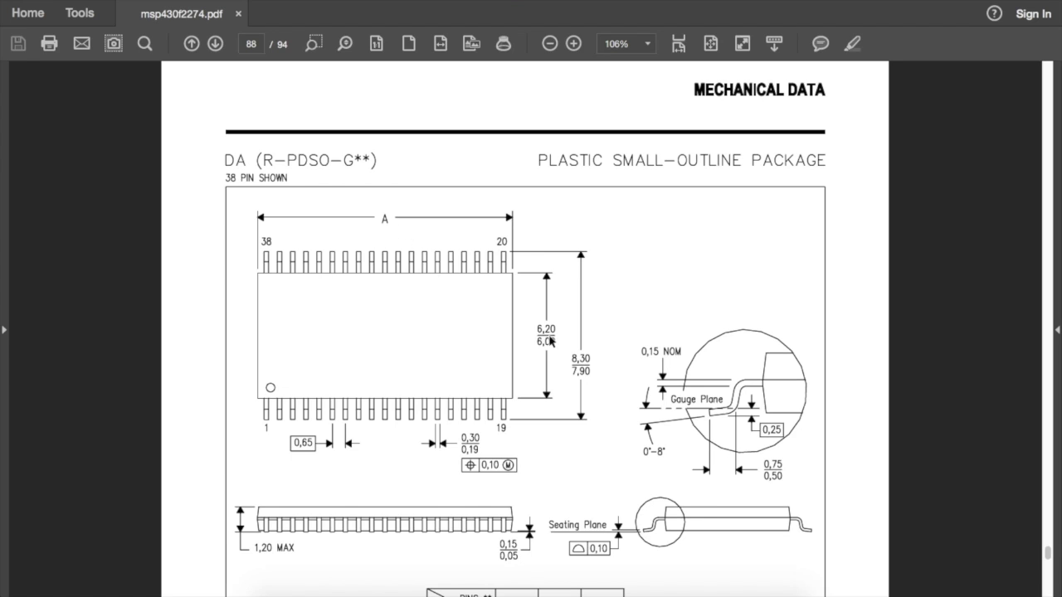
scroll(558, 335, down, 3)
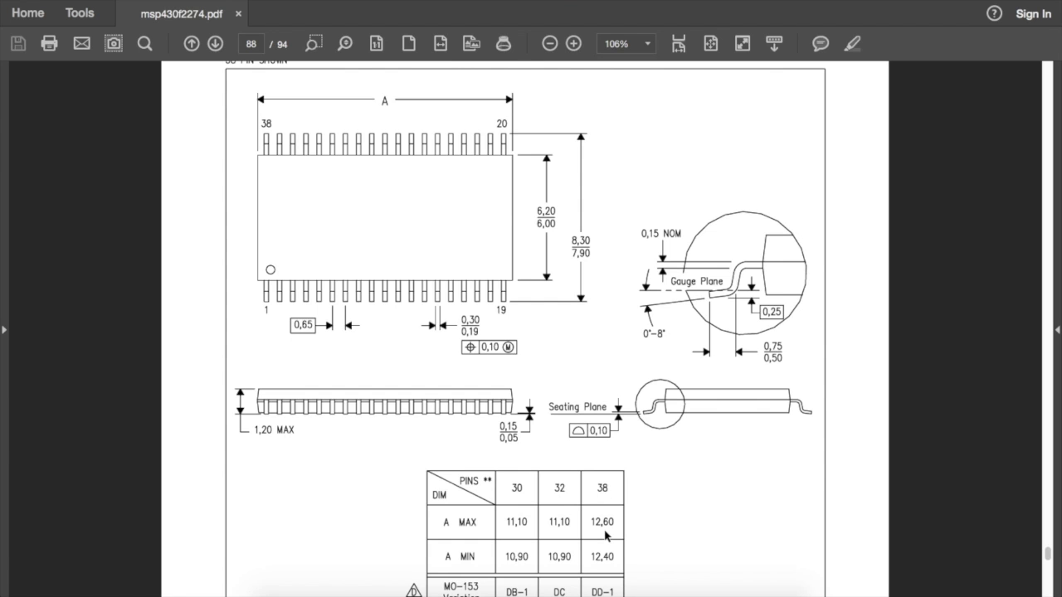
key(ctrl+Right)
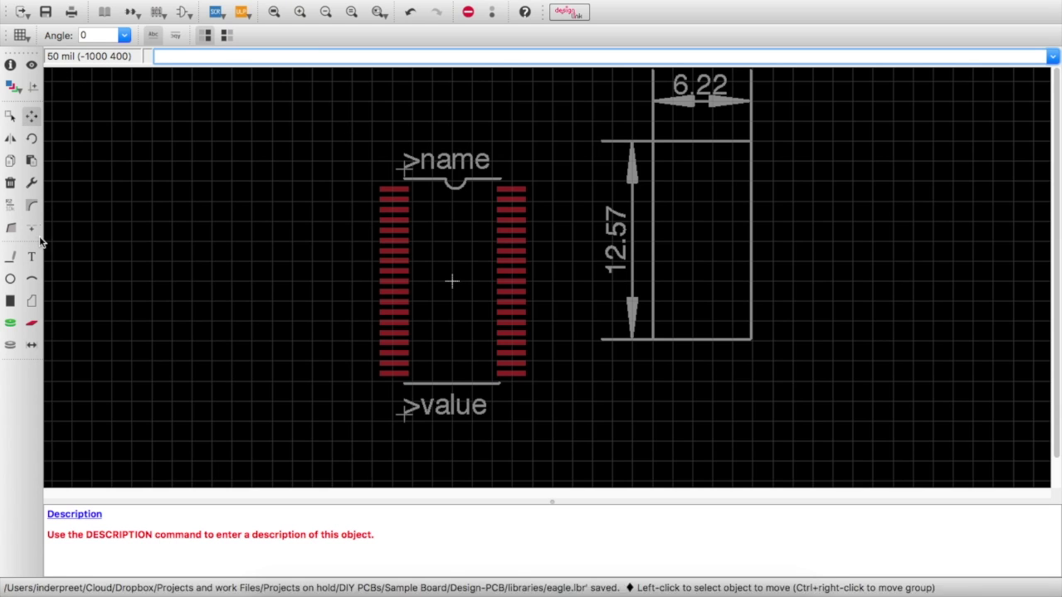
Step: Group the dimensioned rectangle beside the SOP-38 footprint and choose layer 51 tDocu as its new layer
click(10, 116)
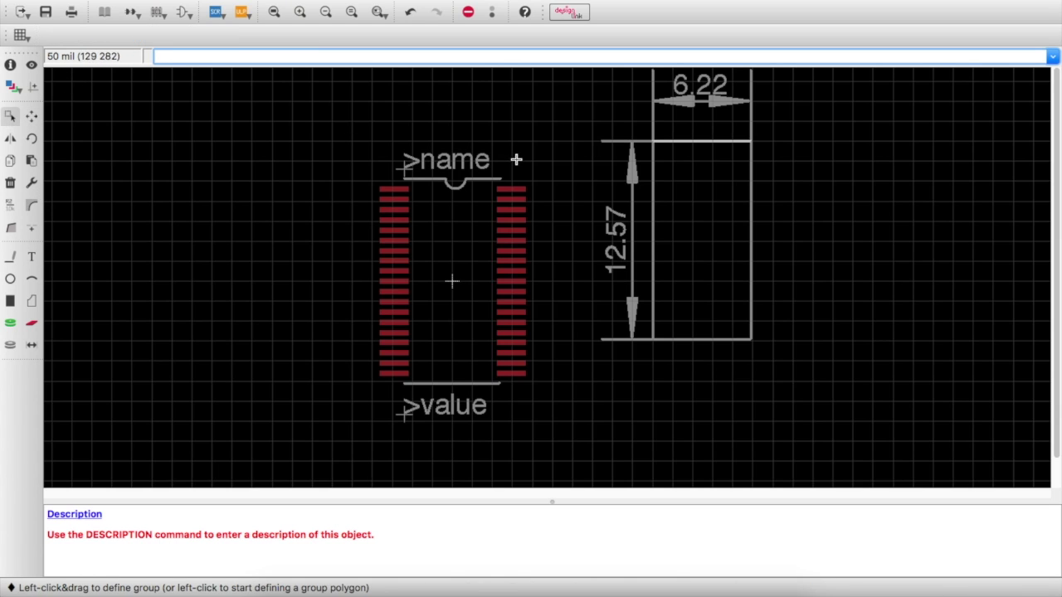
drag(560, 102, 807, 361)
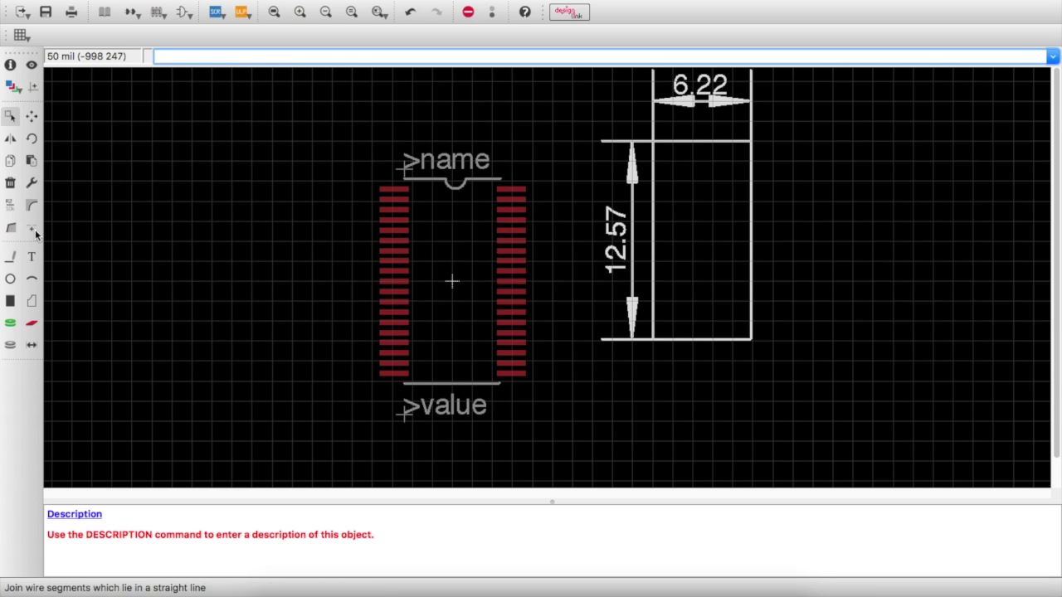
click(32, 182)
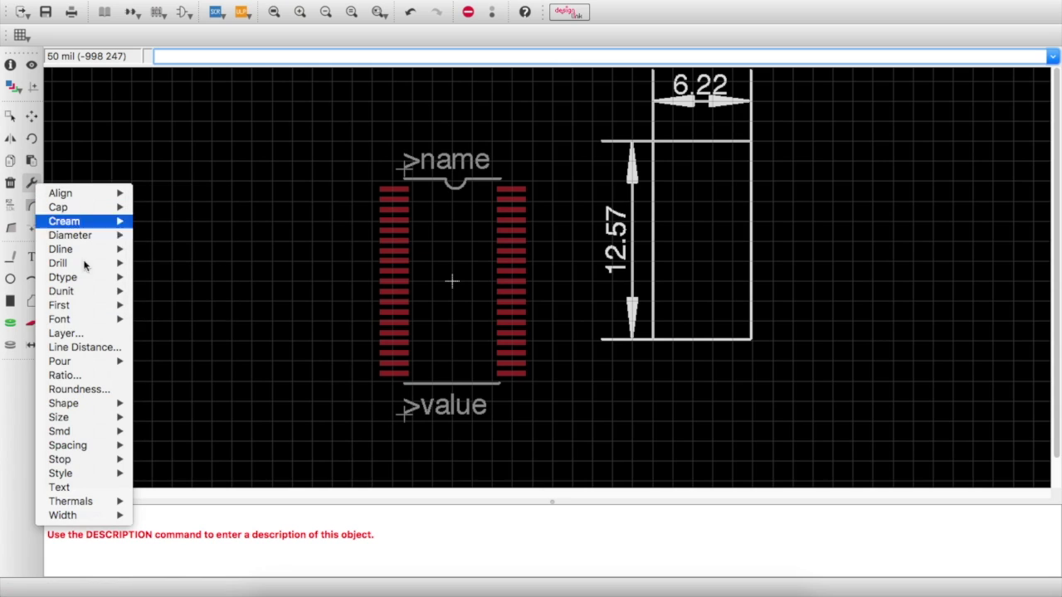
click(66, 333)
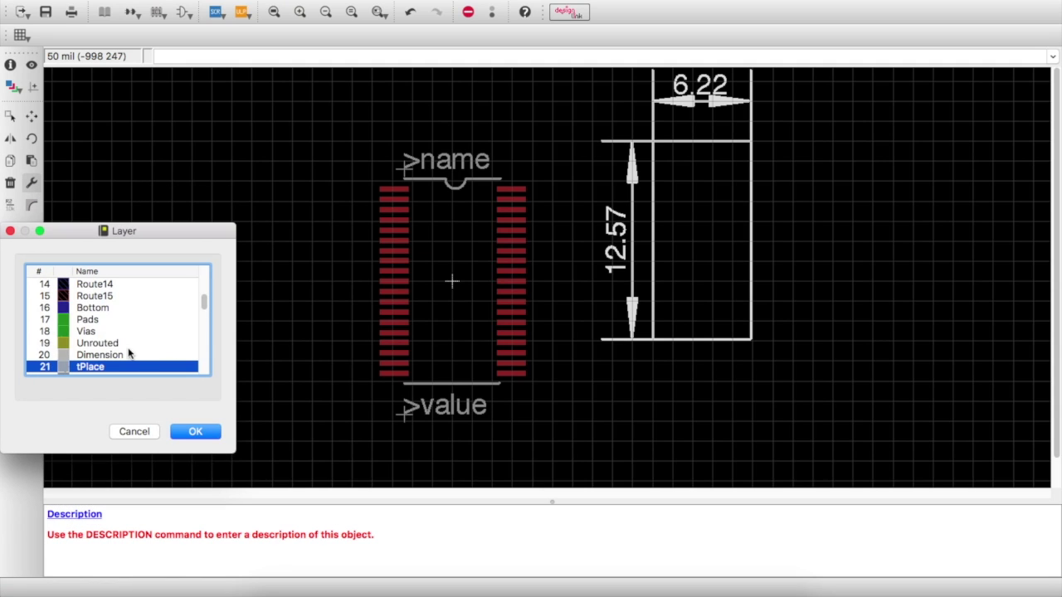
scroll(128, 353, up, 2)
scroll(128, 351, down, 3)
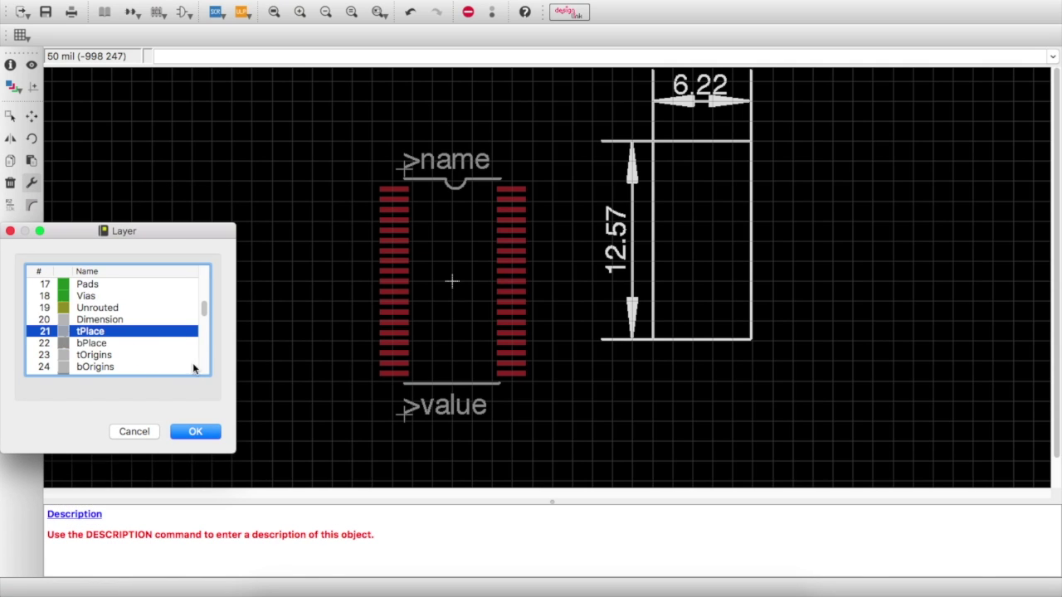
drag(203, 313, 202, 365)
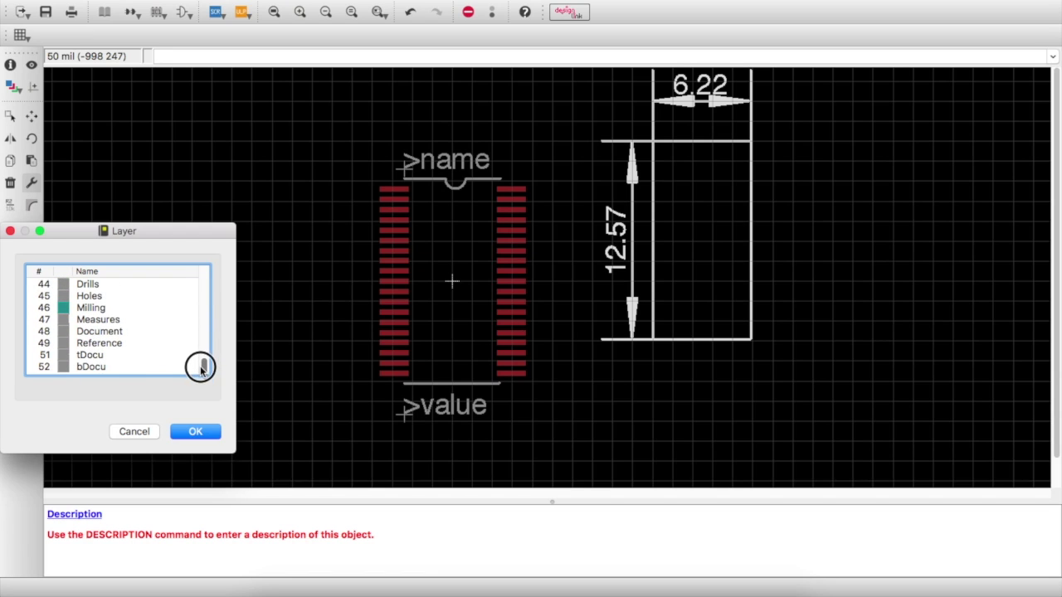
click(98, 355)
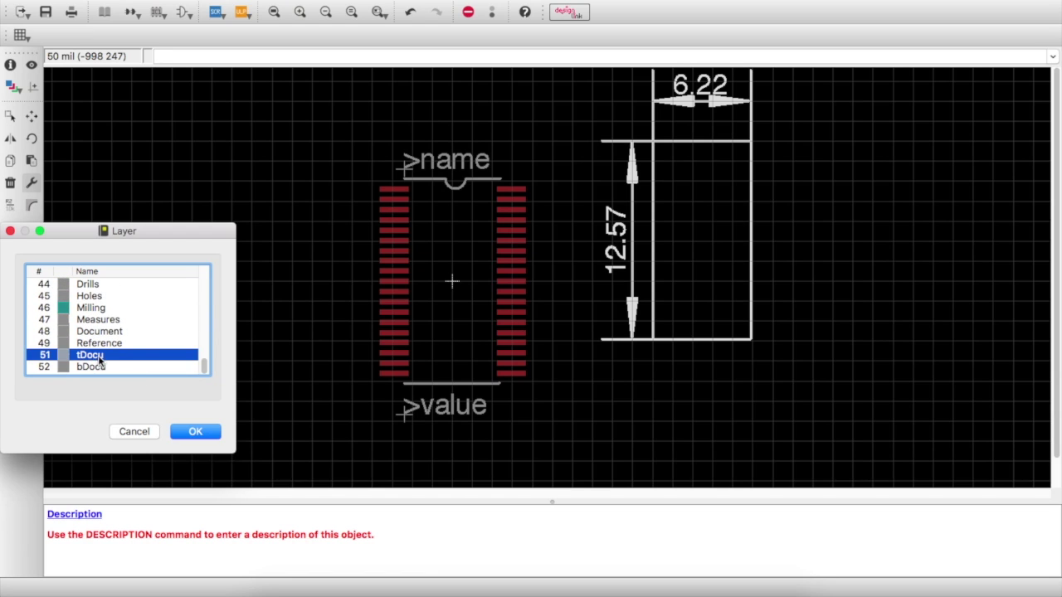
click(194, 432)
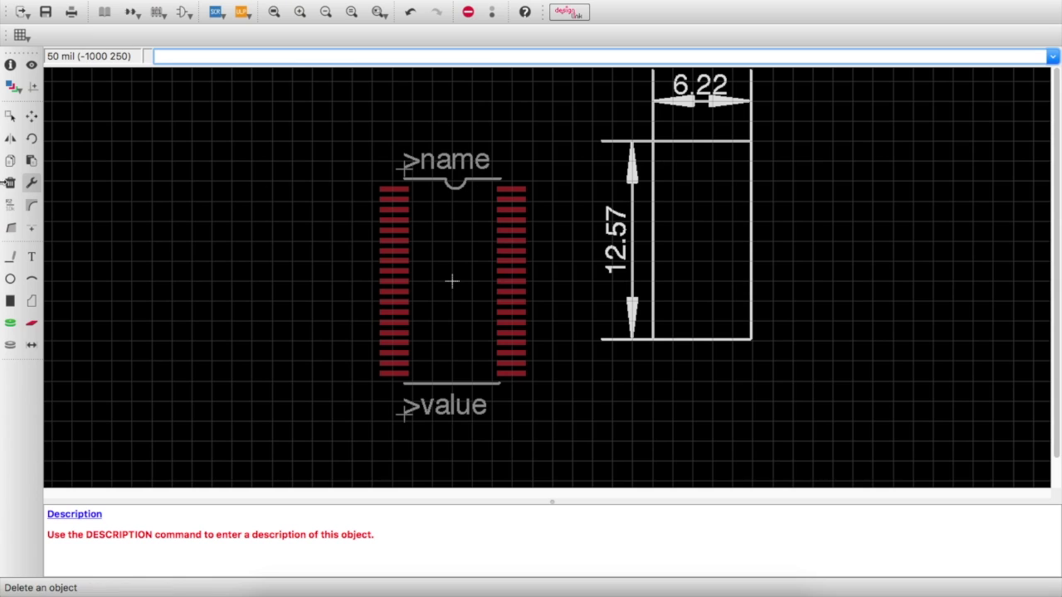
click(32, 115)
ctrl+right_click(225, 167)
click(252, 182)
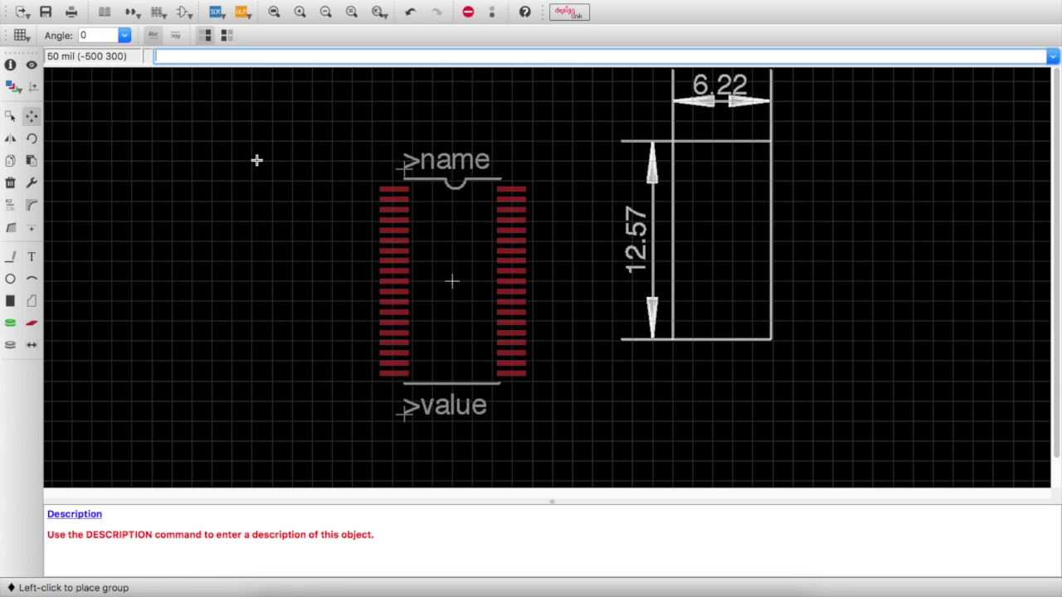
click(256, 160)
Step: Delete the width and height dimensions from the rectangle beside the SOP-38 footprint
click(10, 183)
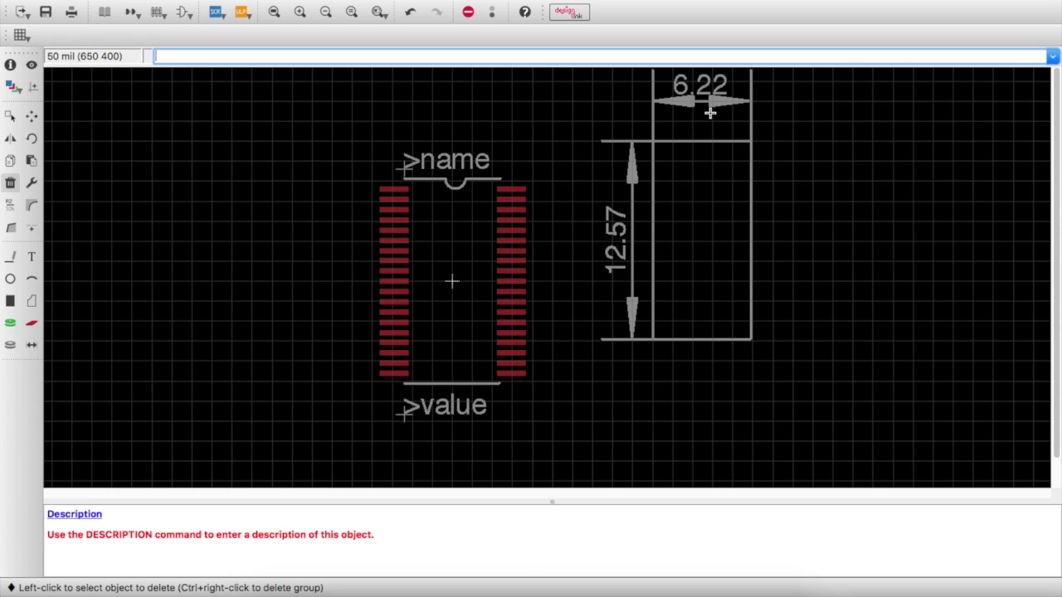
click(716, 114)
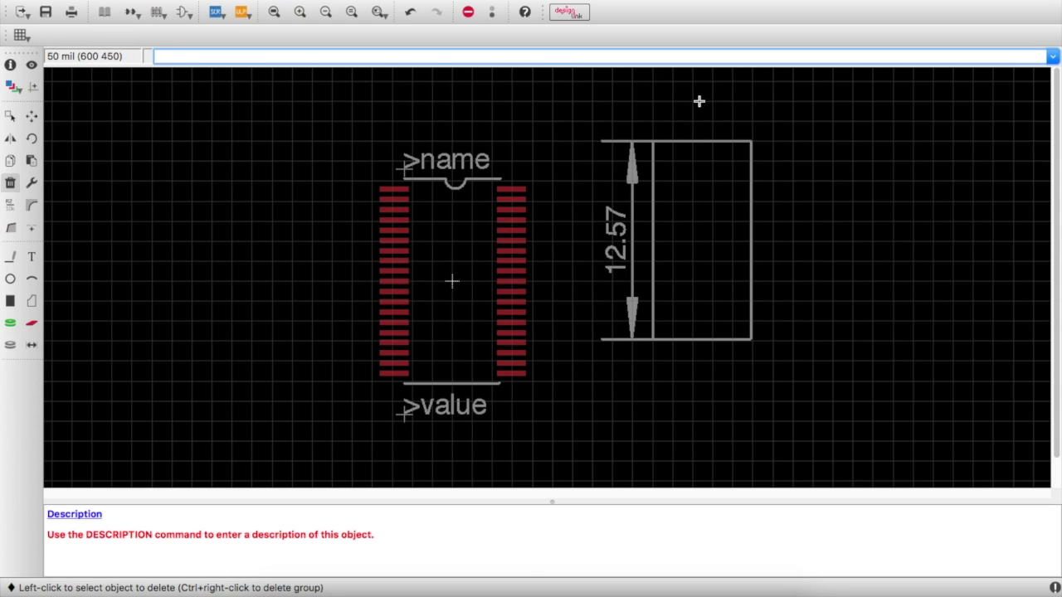
click(624, 241)
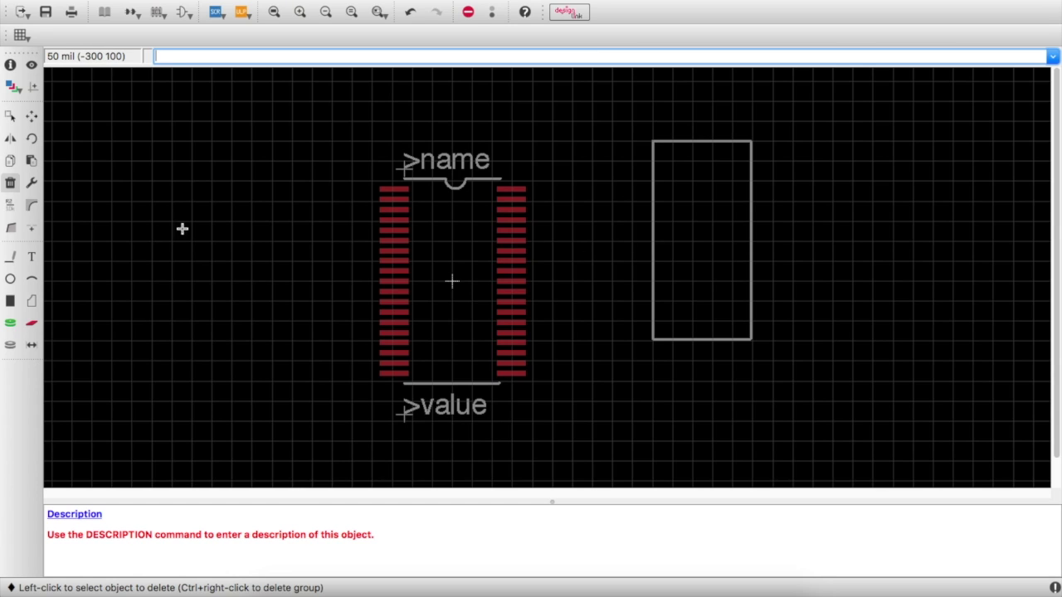
Step: Move the grouped tDocu rectangle onto the SOP-38 footprint so it lies between the two pad columns
click(10, 117)
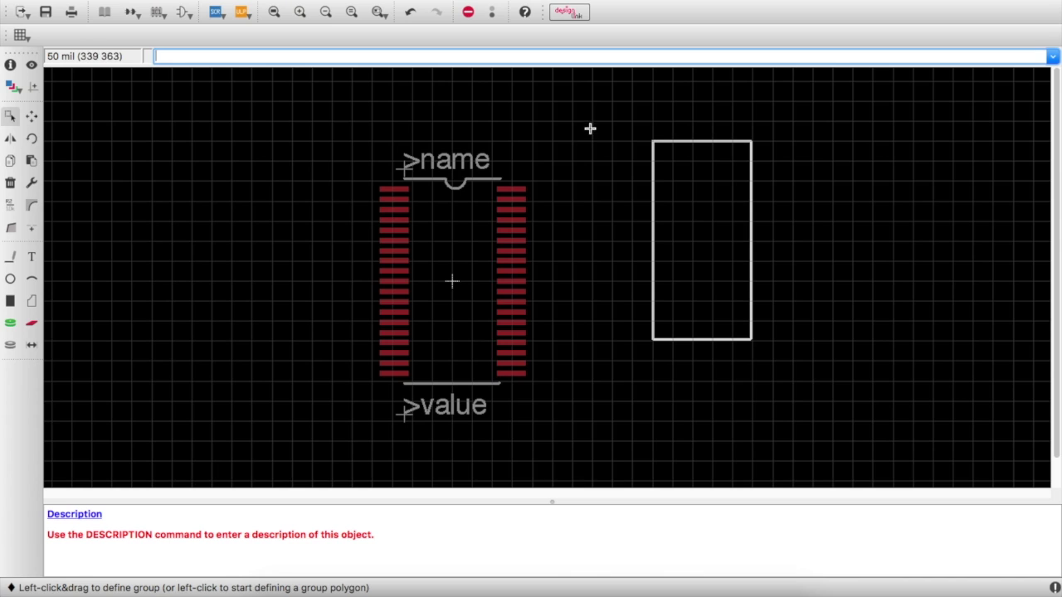
click(32, 116)
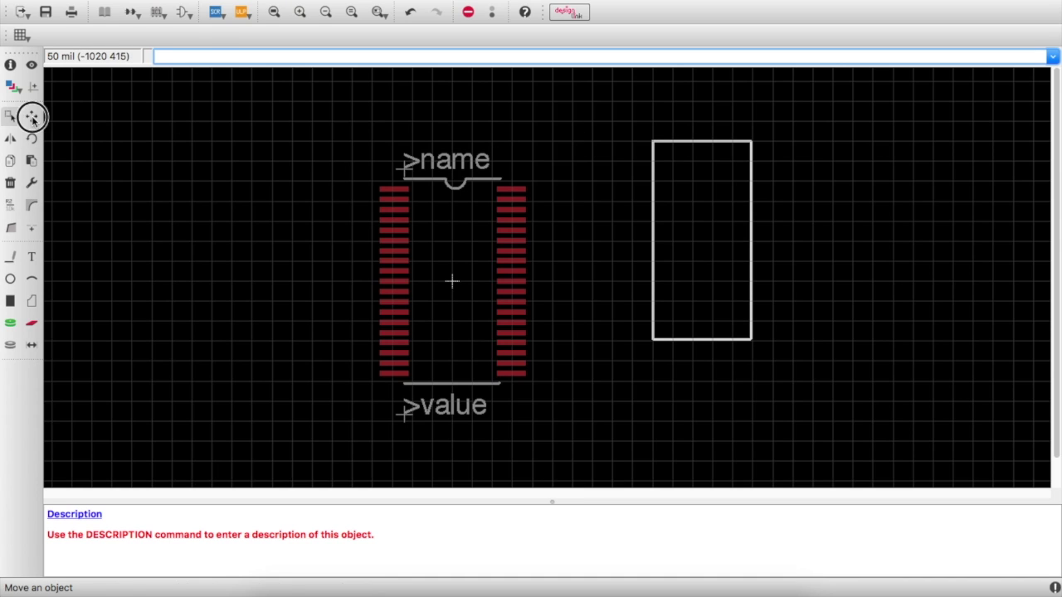
click(673, 125)
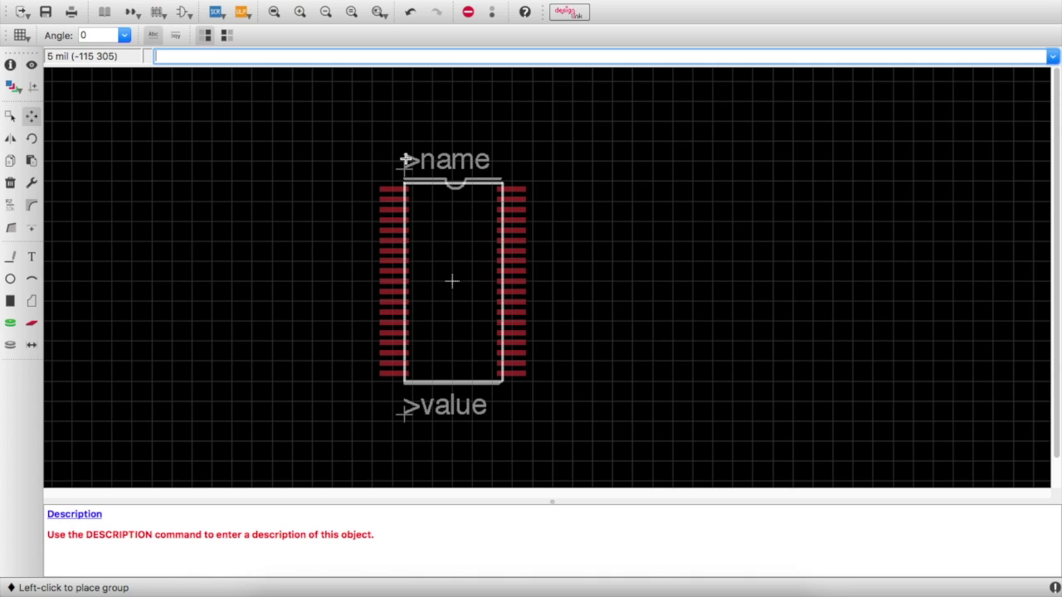
click(405, 159)
scroll(391, 175, down, 1)
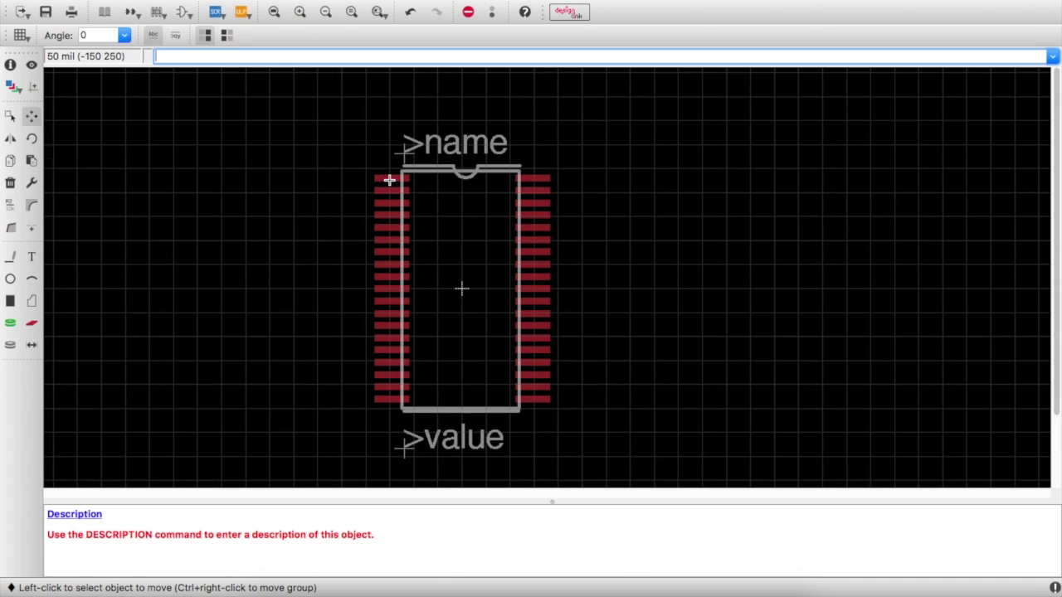
Step: Fine-tune the grouped rectangle's position over the SOP-38 footprint on the 5 mil grid and check its alignment with the pads
scroll(396, 188, up, 4)
ctrl+right_click(321, 176)
click(365, 186)
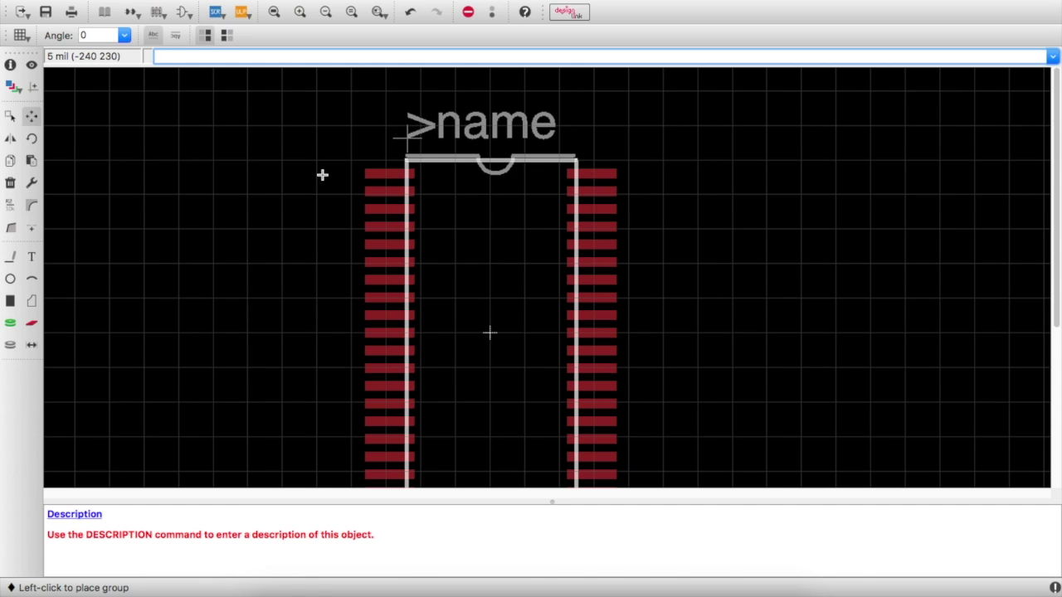
click(322, 175)
scroll(323, 174, down, 2)
scroll(441, 235, up, 4)
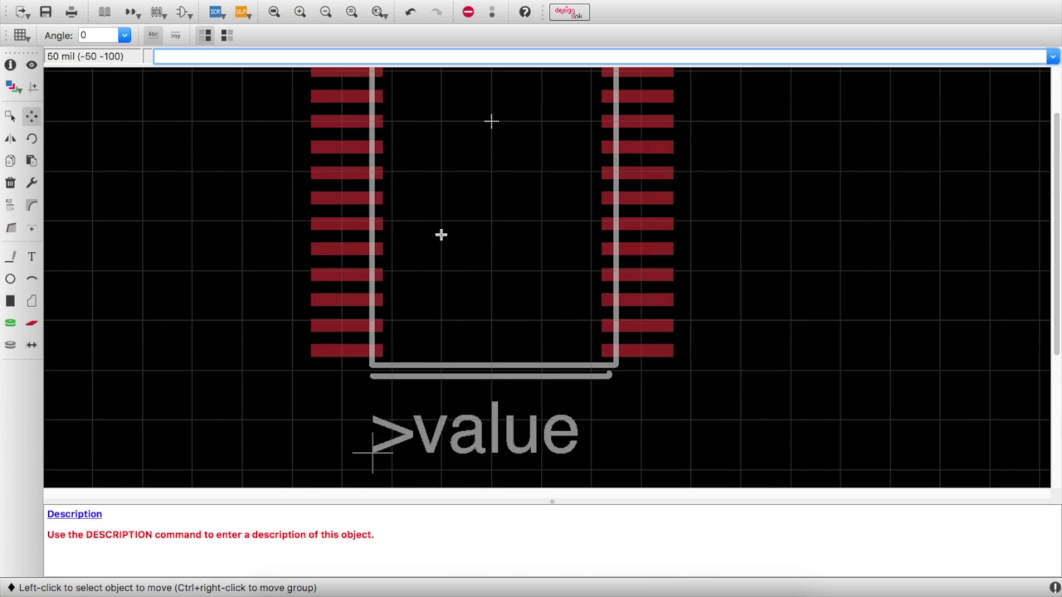
scroll(440, 235, down, 2)
scroll(484, 251, down, 2)
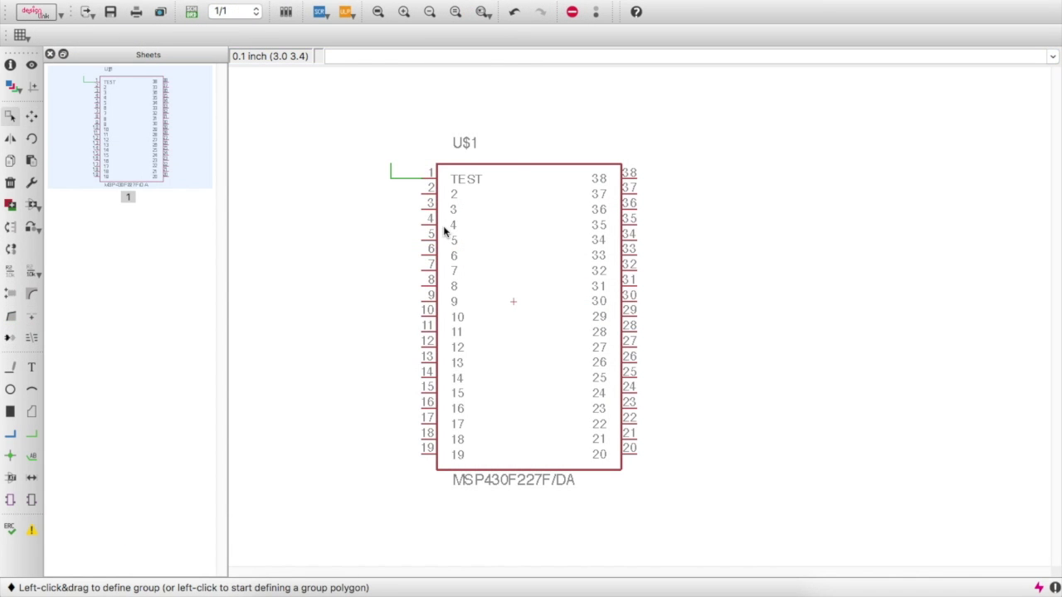
Step: Create the board test.brd from the schematic and maximize the board editor window
click(191, 13)
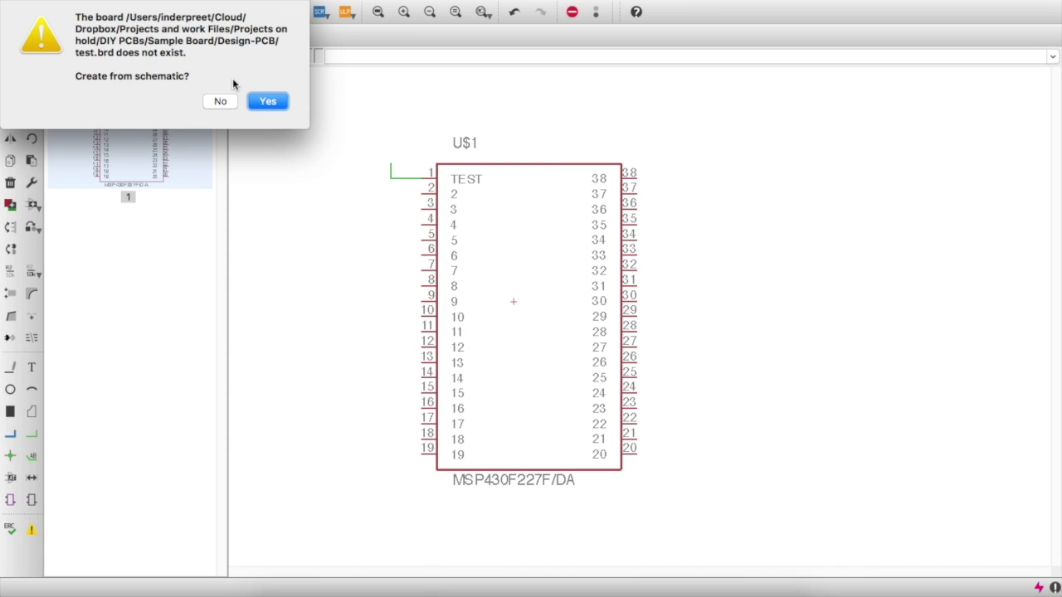
click(267, 101)
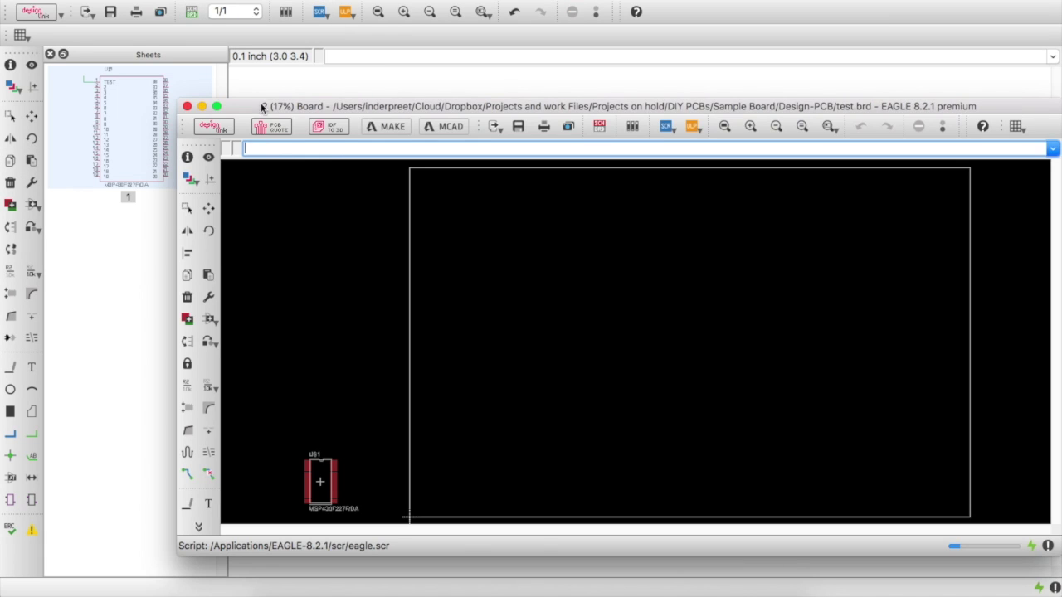
double_click(377, 107)
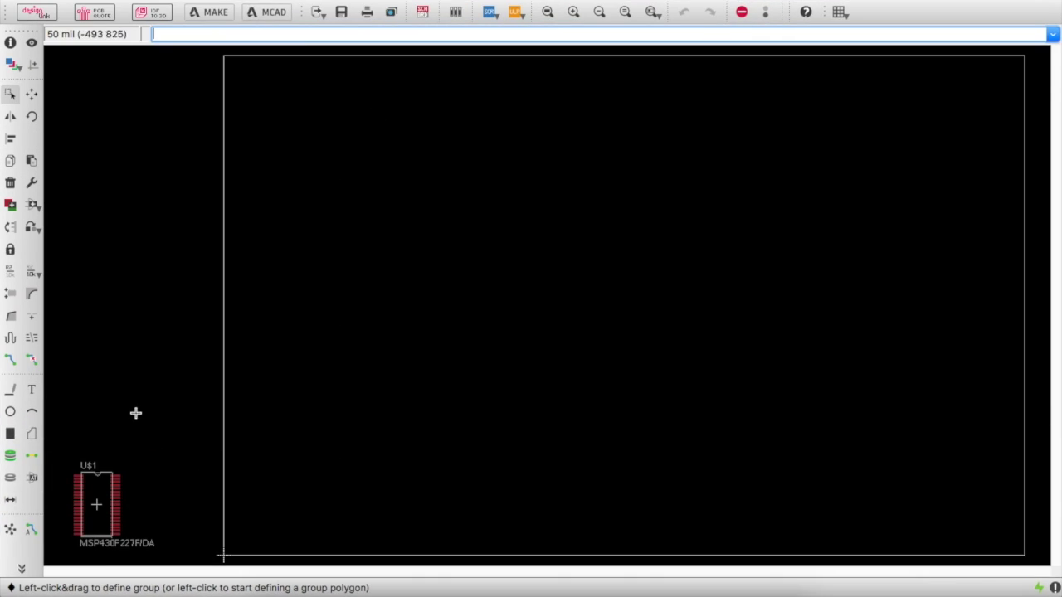
Step: Move component U$1 inside the board outline, close to the origin corner
click(31, 94)
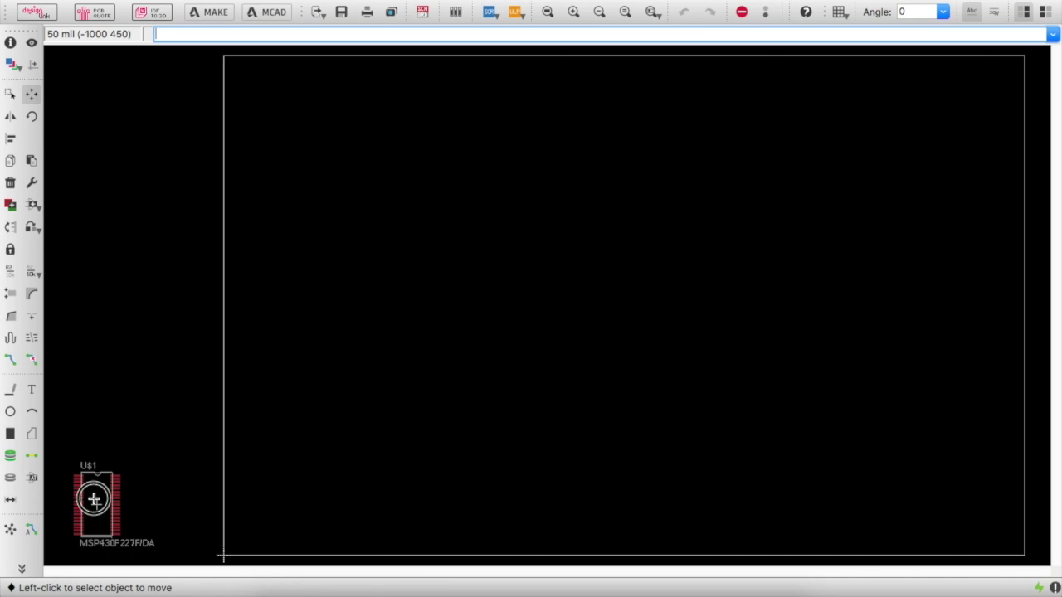
click(96, 502)
scroll(403, 389, up, 2)
scroll(403, 385, up, 1)
scroll(441, 356, down, 5)
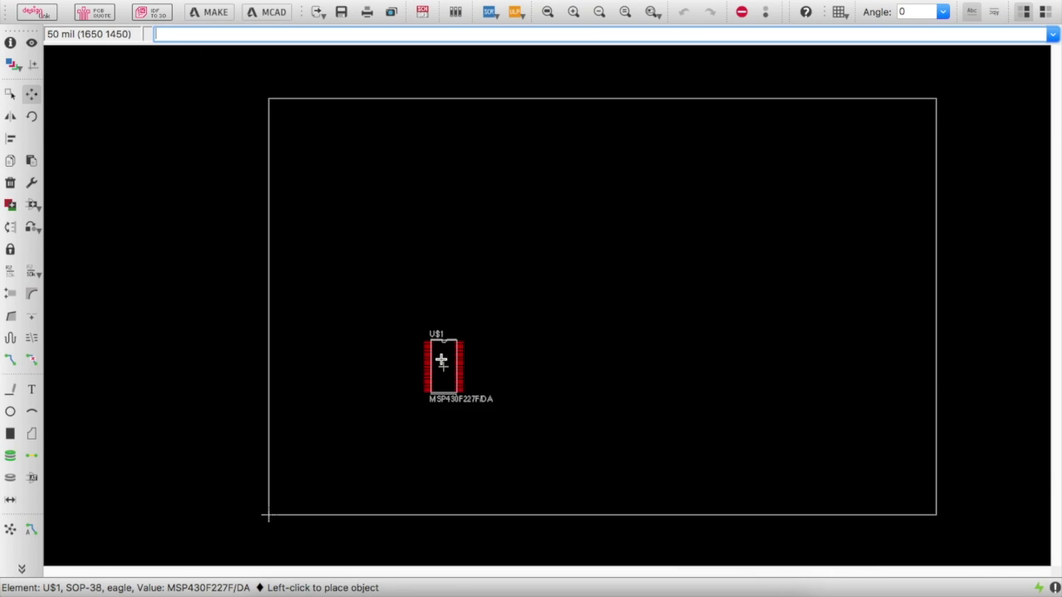
scroll(370, 440, up, 7)
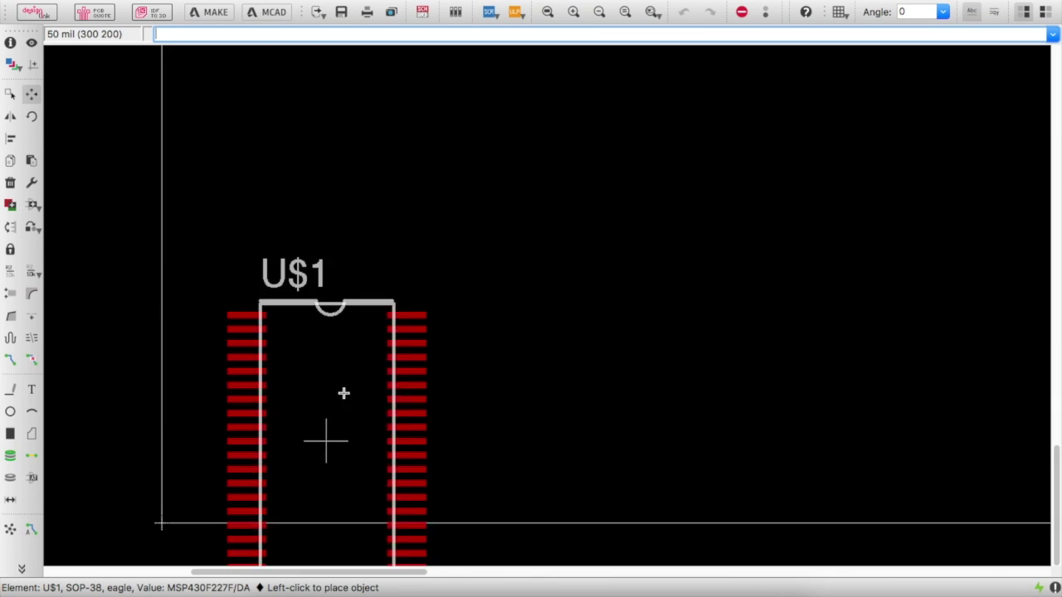
click(305, 306)
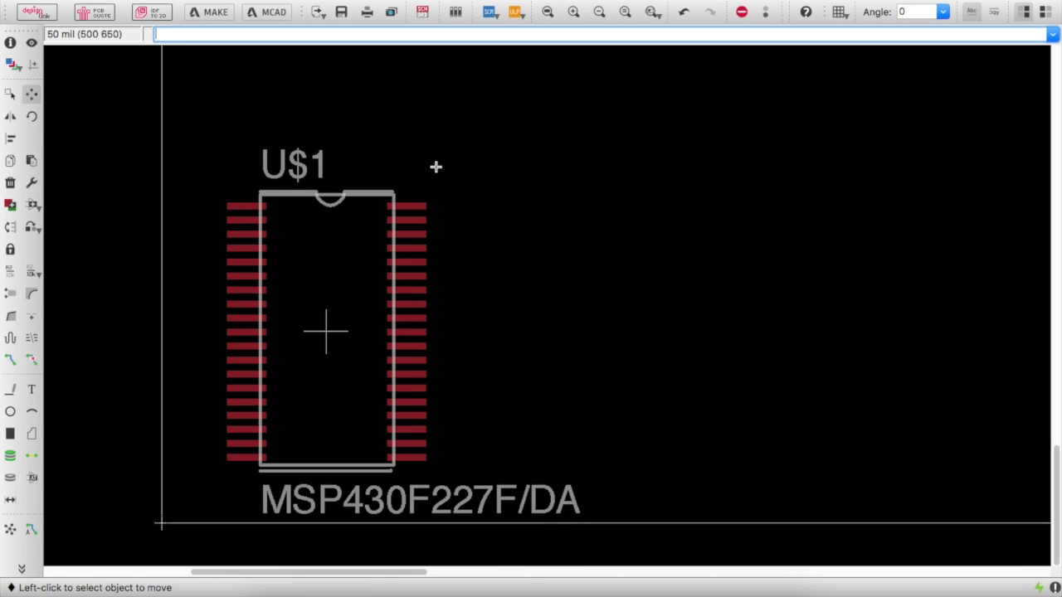
Step: Hide layer 51 tDocu on the board, compare with the package drawing in the msp430f2274.pdf datasheet, and return to the board
click(12, 65)
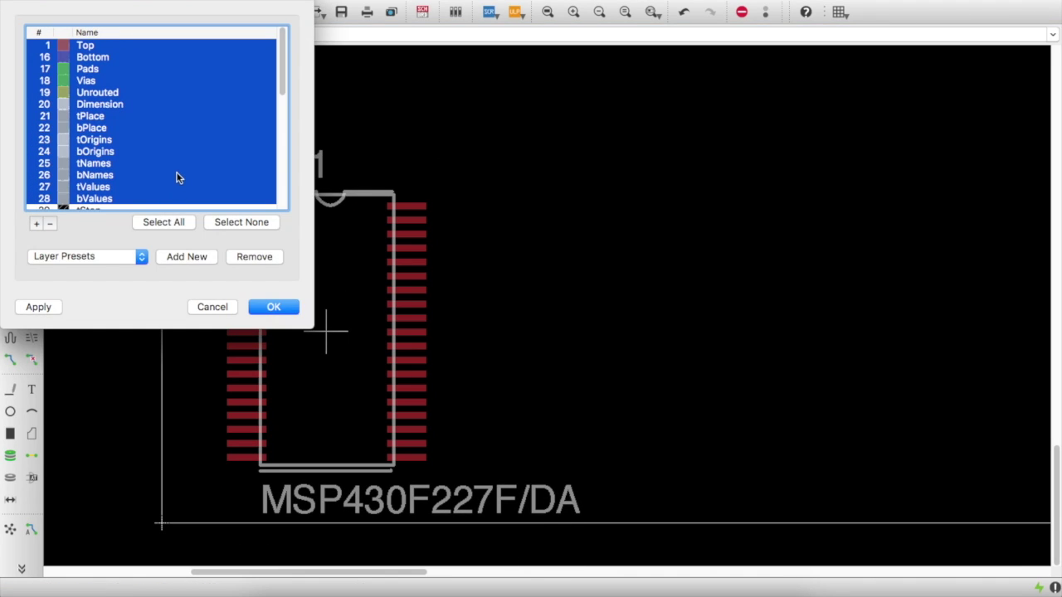
scroll(166, 174, down, 8)
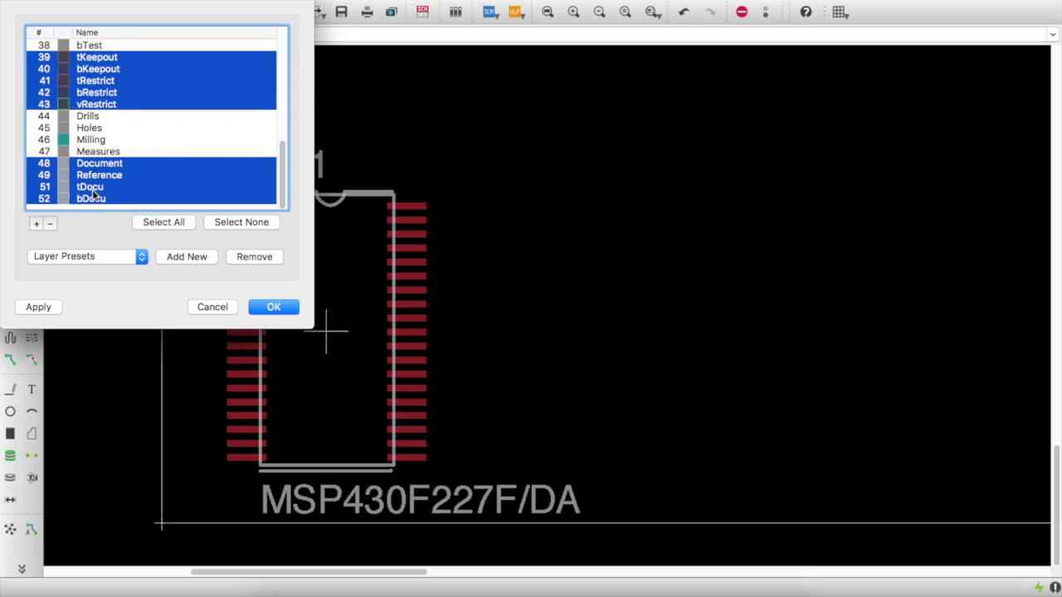
click(92, 190)
click(273, 307)
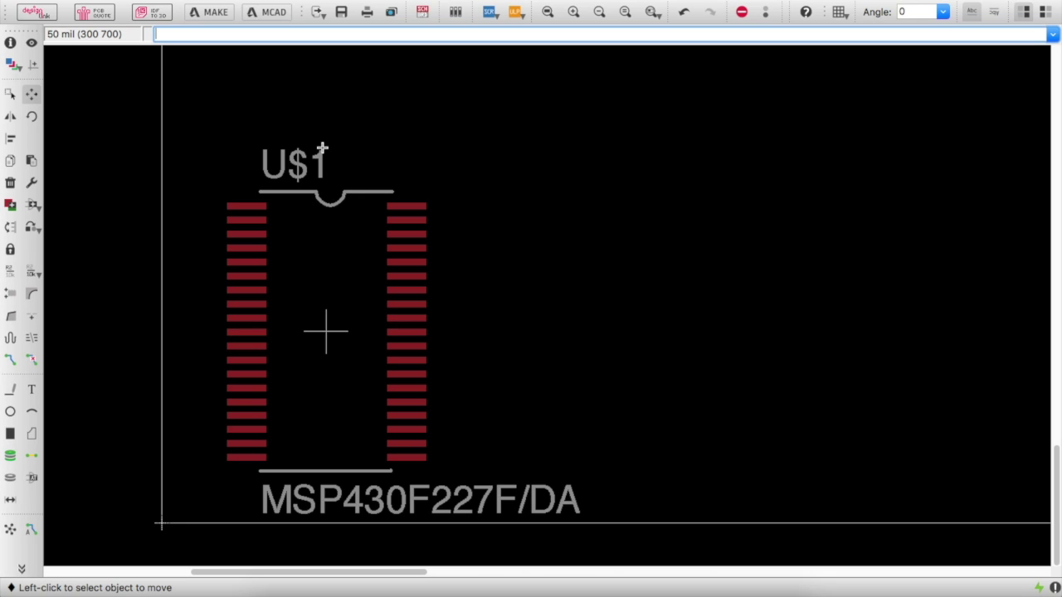
key(ctrl+Left)
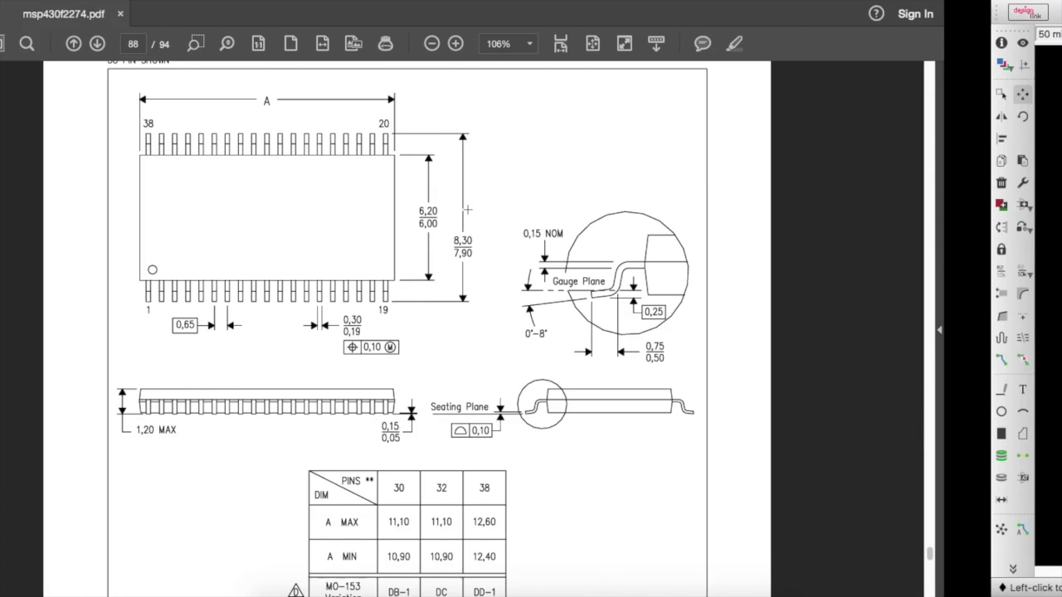
key(ctrl+Right)
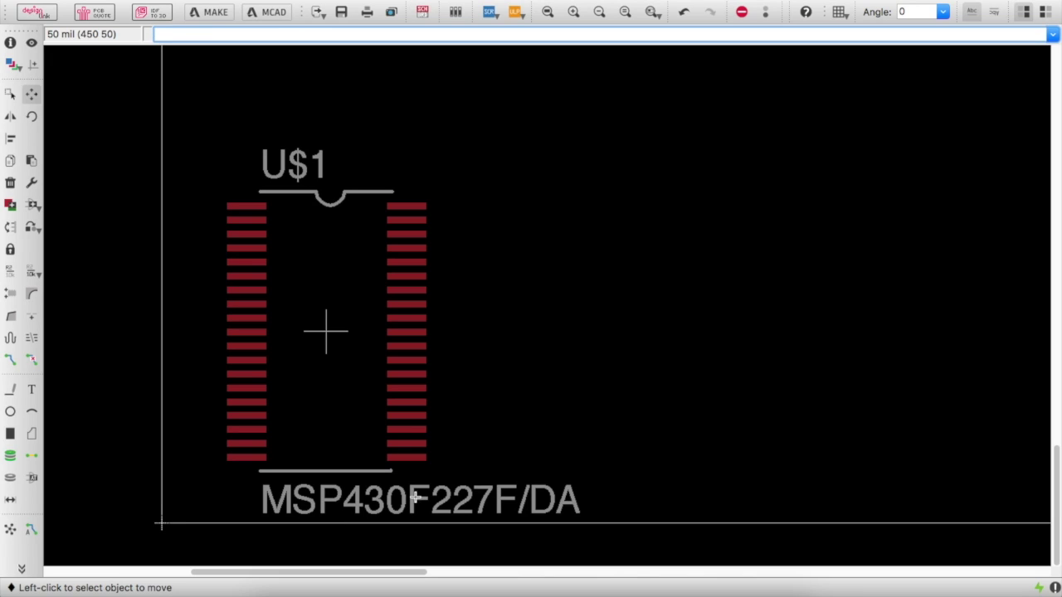
Step: Smash component U$1 and change the text size of its name and value labels to 24
click(19, 298)
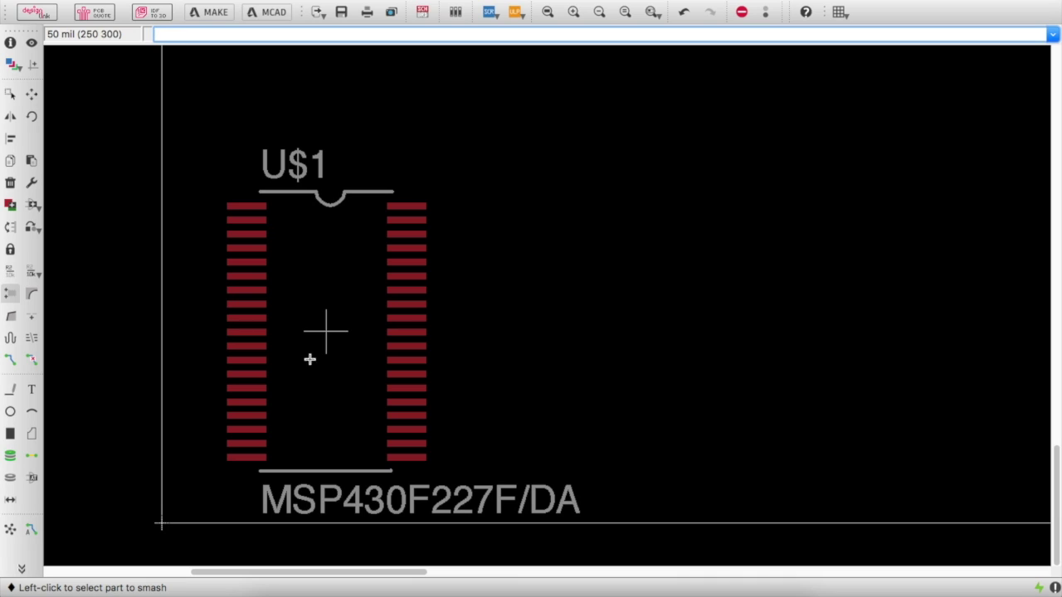
click(327, 332)
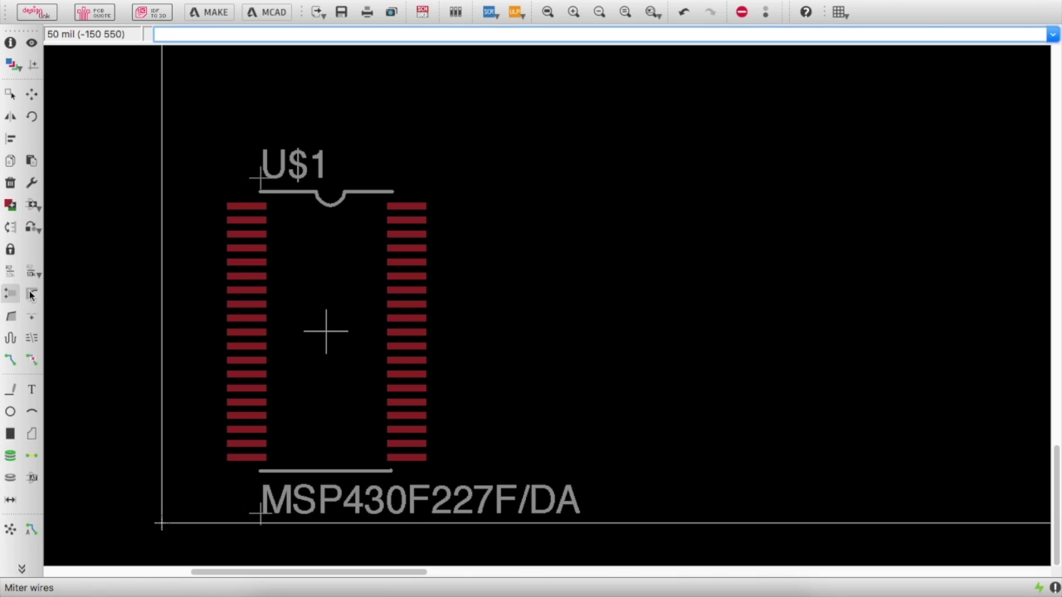
click(31, 184)
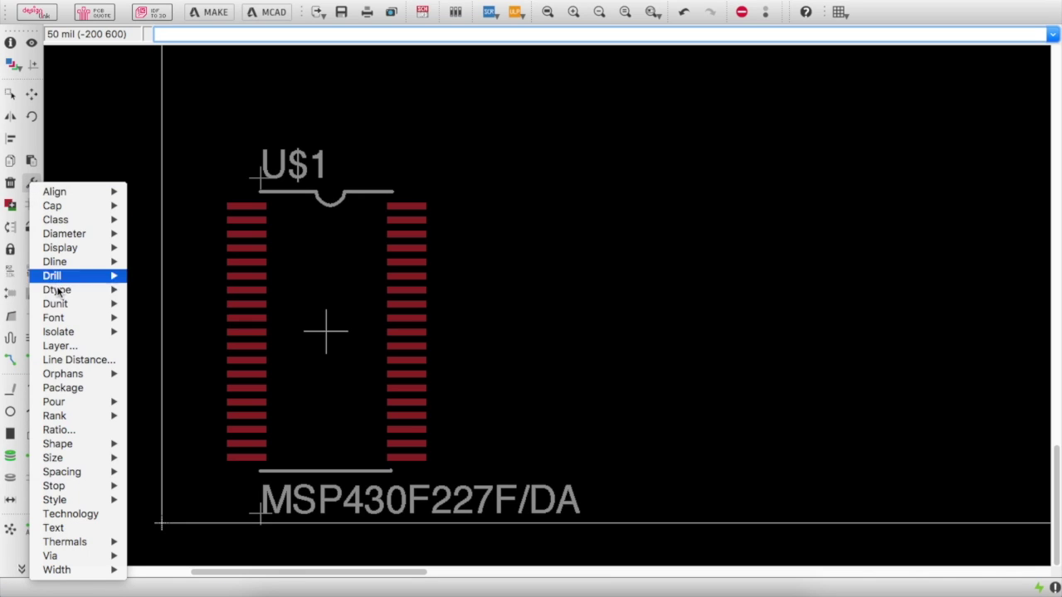
mouse_move(112, 417)
mouse_move(99, 462)
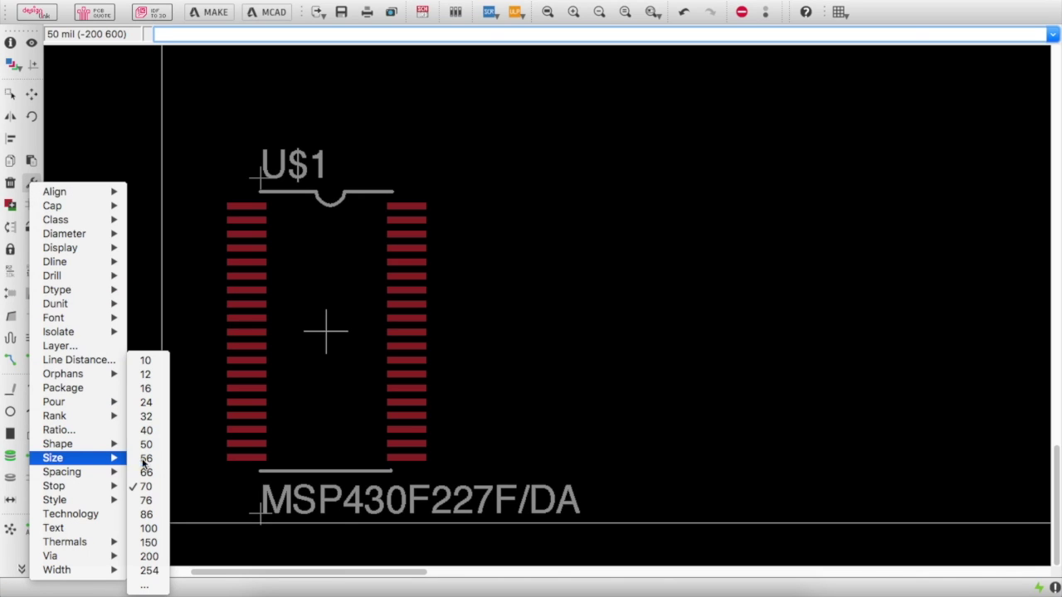
click(146, 402)
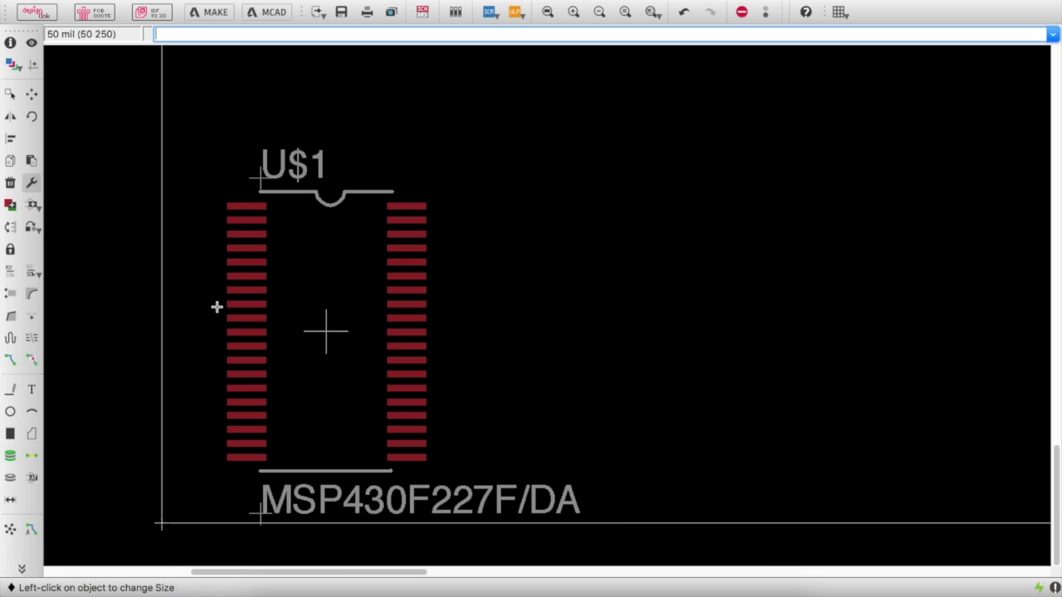
click(259, 174)
click(258, 500)
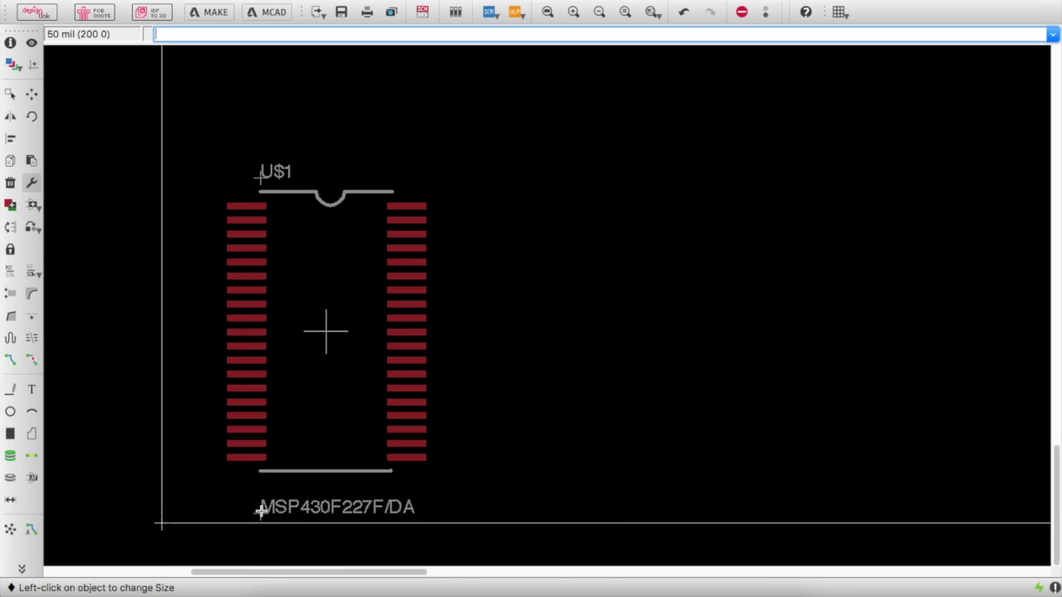
Step: Move the value label above the name label of U$1, keeping the name above the package's upper edge
click(31, 93)
click(271, 520)
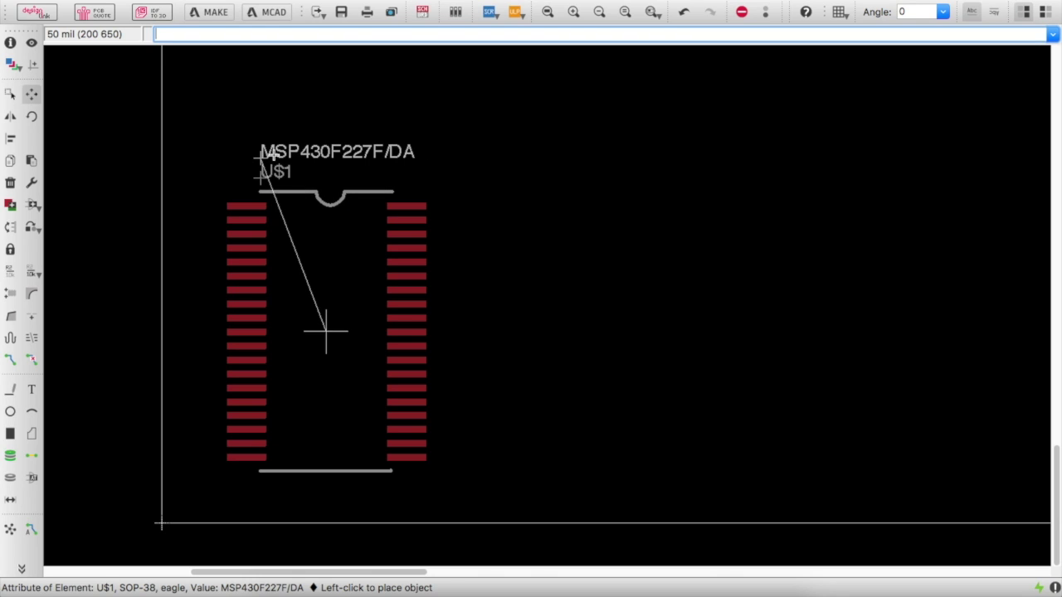
click(271, 153)
click(260, 174)
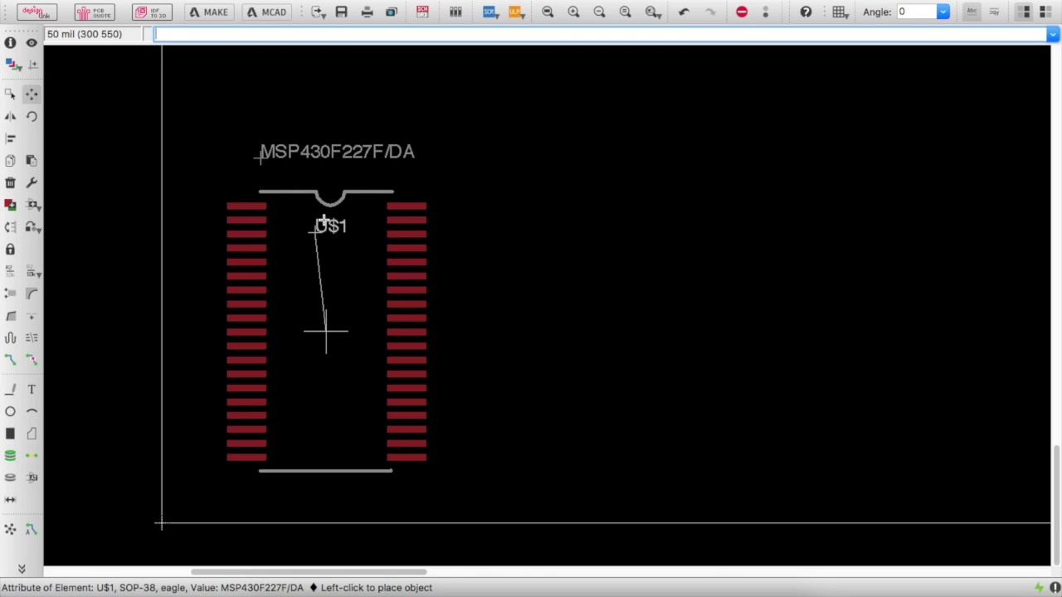
click(267, 171)
Step: Rotate the MSP430F227F/DA value label 90 degrees and place it inside the package body between the pad columns
click(261, 157)
right_click(362, 445)
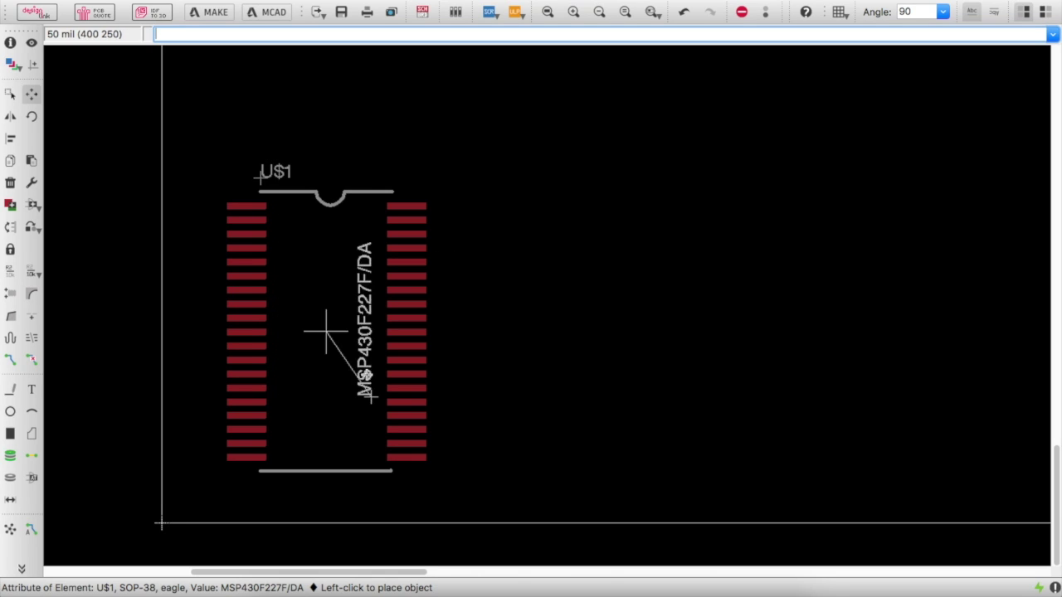
click(309, 380)
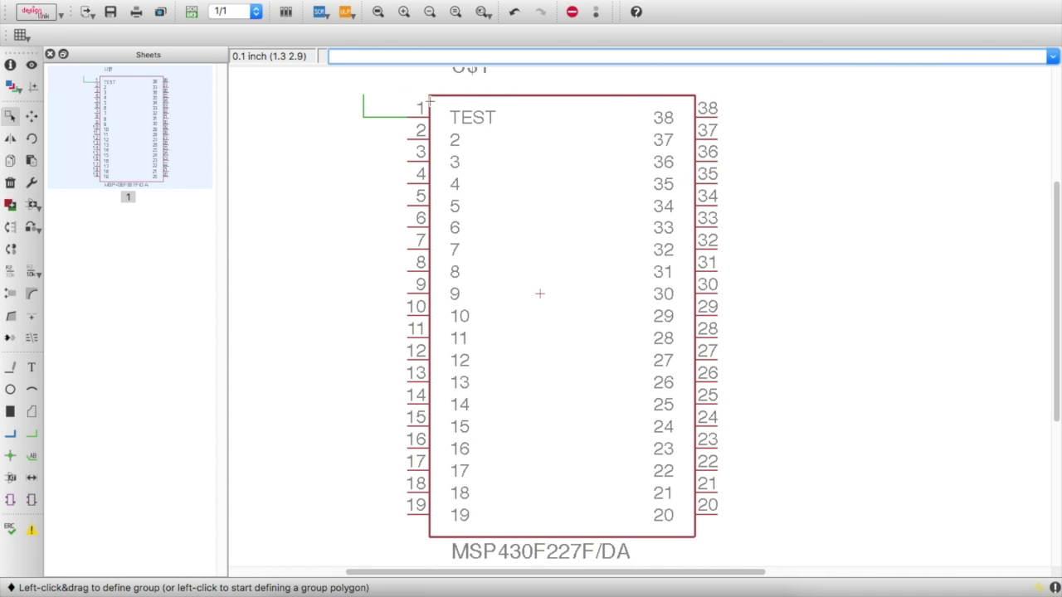
scroll(440, 198, down, 5)
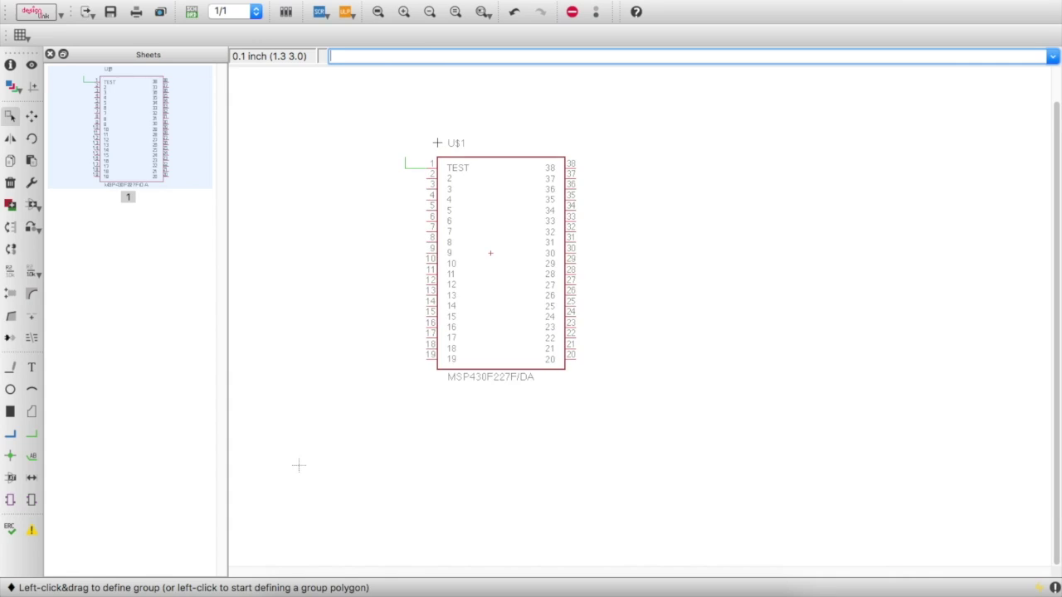
scroll(299, 465, up, 3)
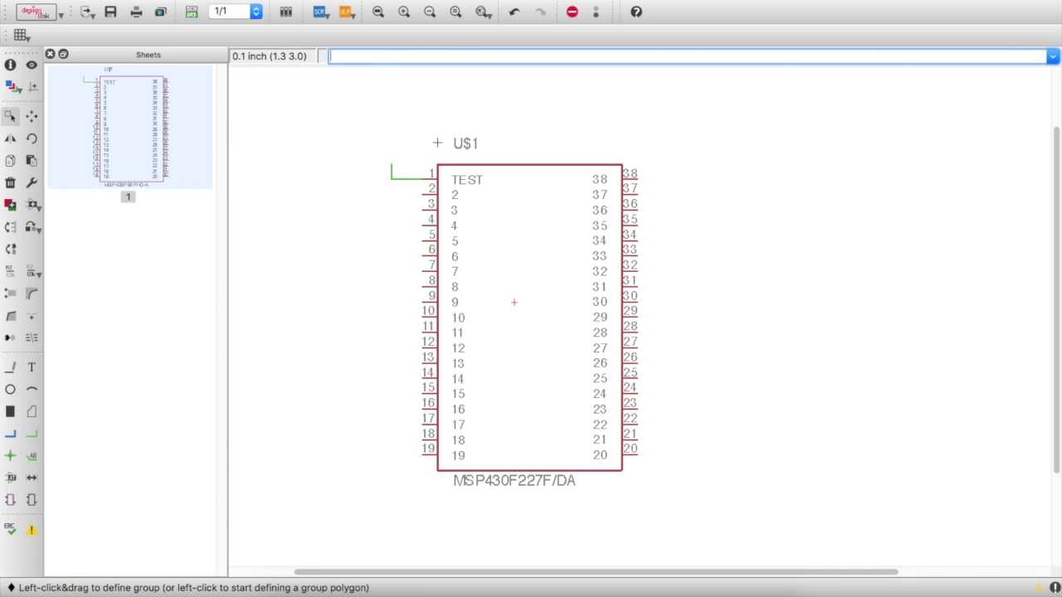
mouse_move(315, 590)
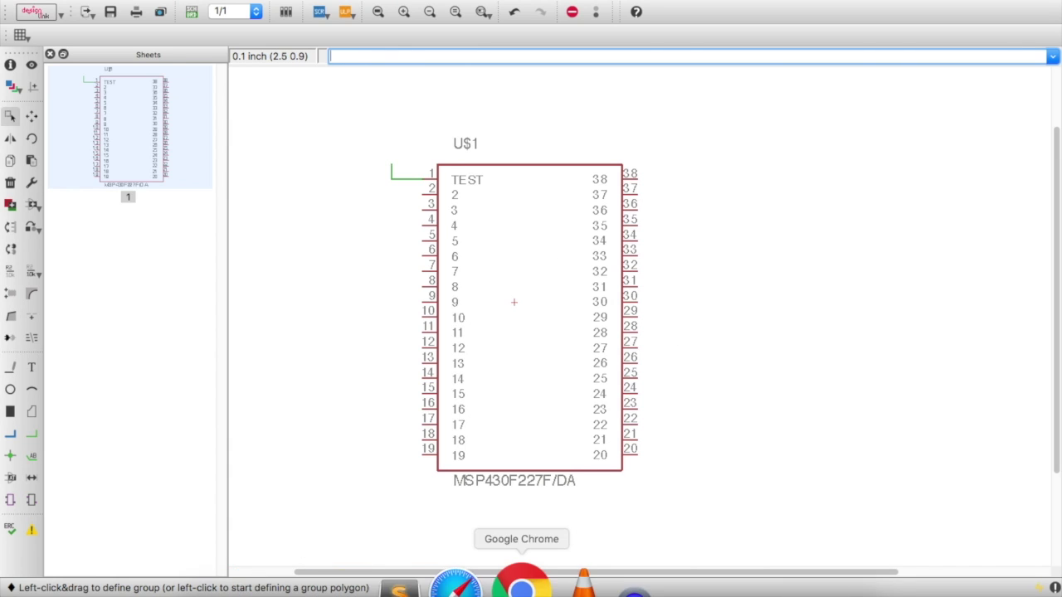